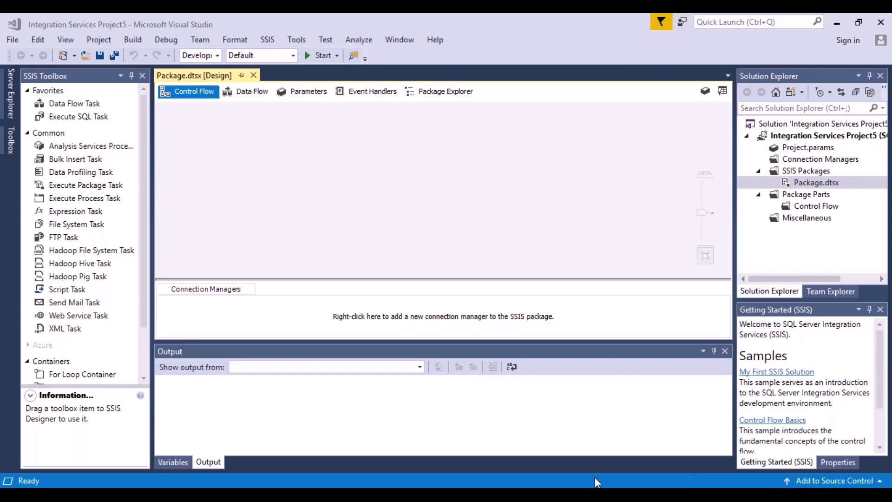
Switch to SQL Server Management Studio and examine the columns of the HumanResources.EmployeeDepartmentHistory table.
mouse_move(465, 495)
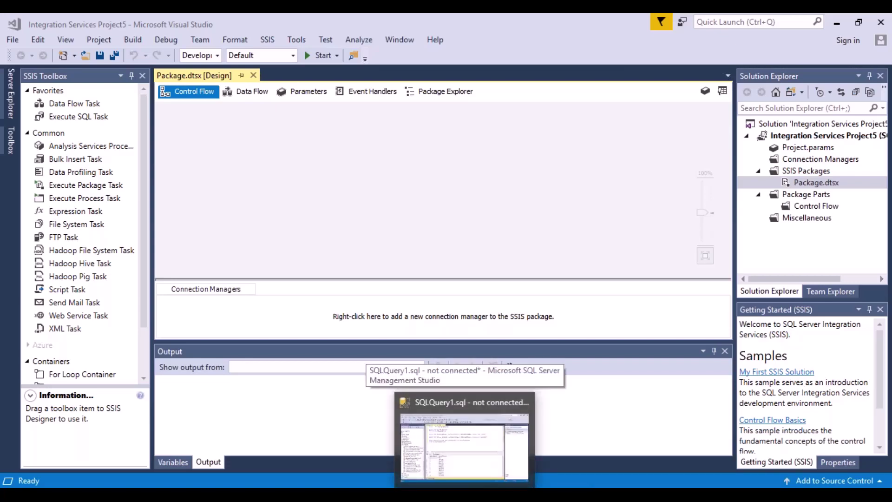
left_click(465, 446)
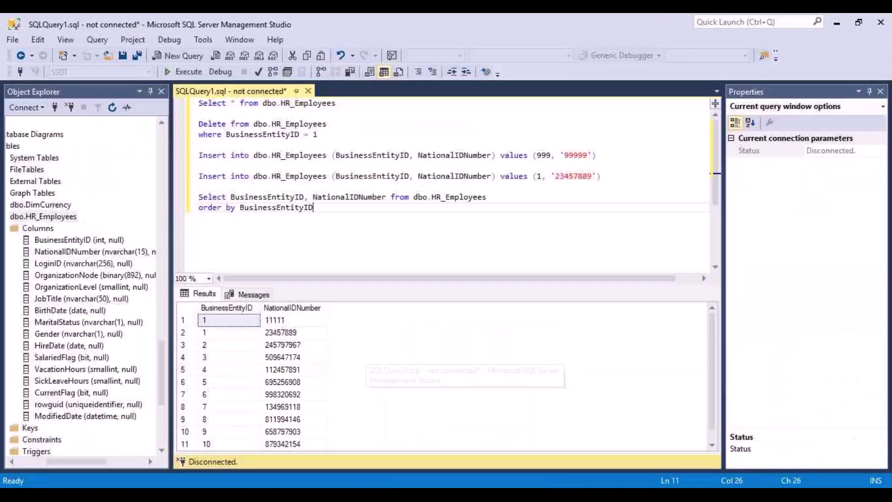
left_click(168, 393)
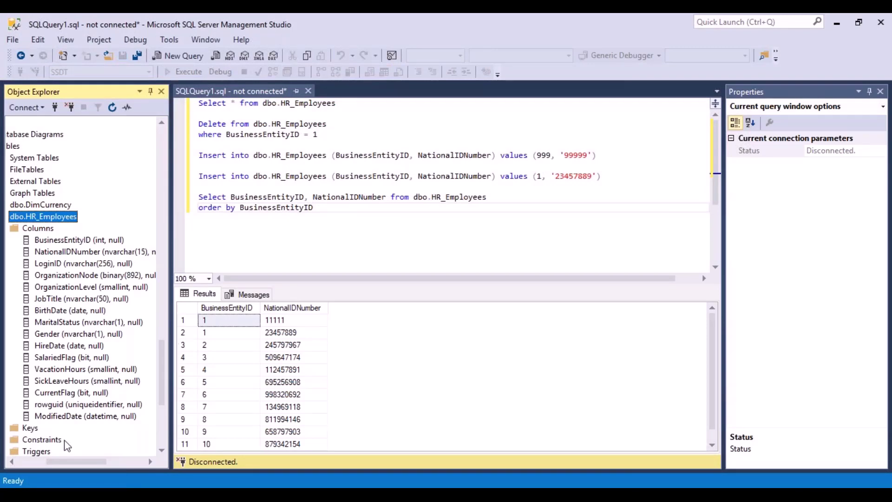
left_click_drag(69, 461, 54, 462)
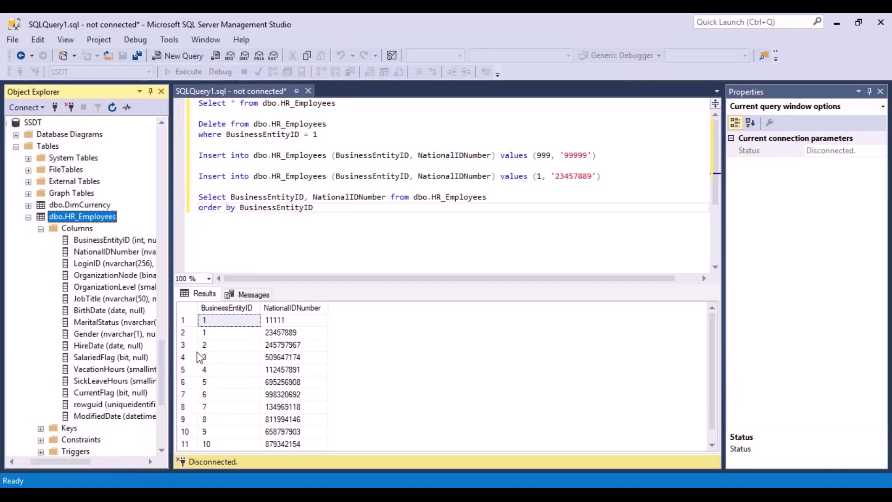
left_click_drag(166, 358, 175, 177)
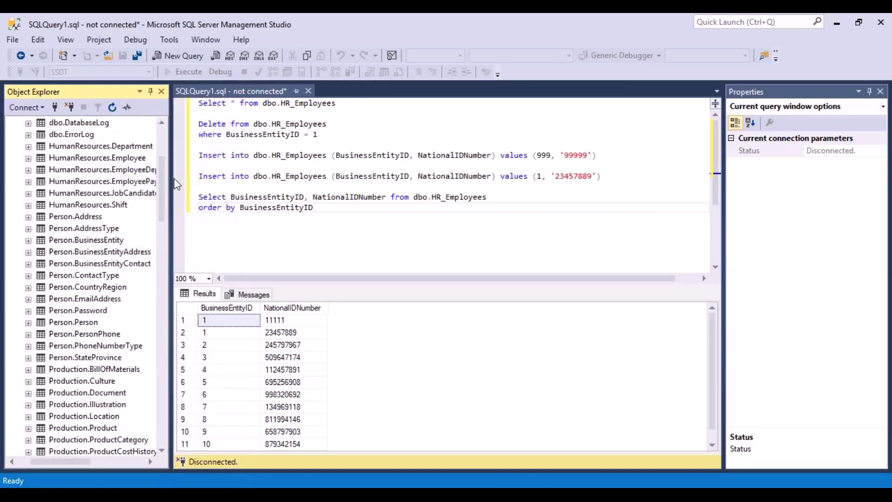
left_click(126, 170)
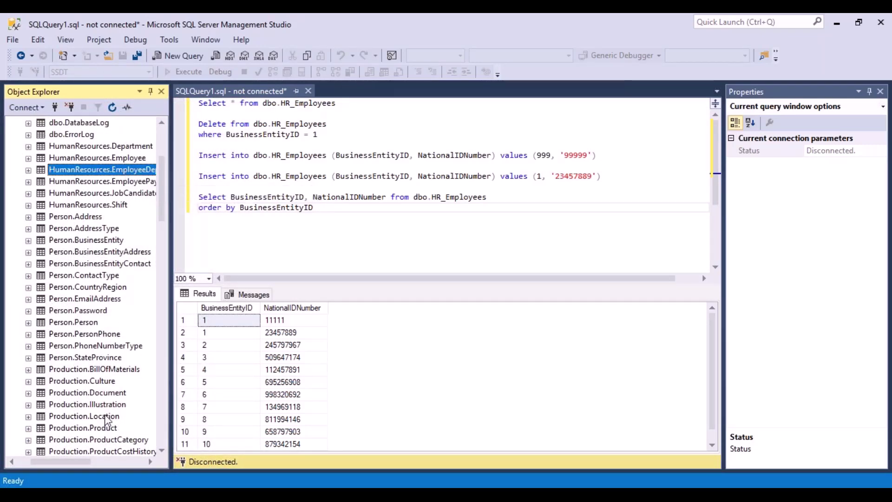
left_click_drag(63, 462, 69, 462)
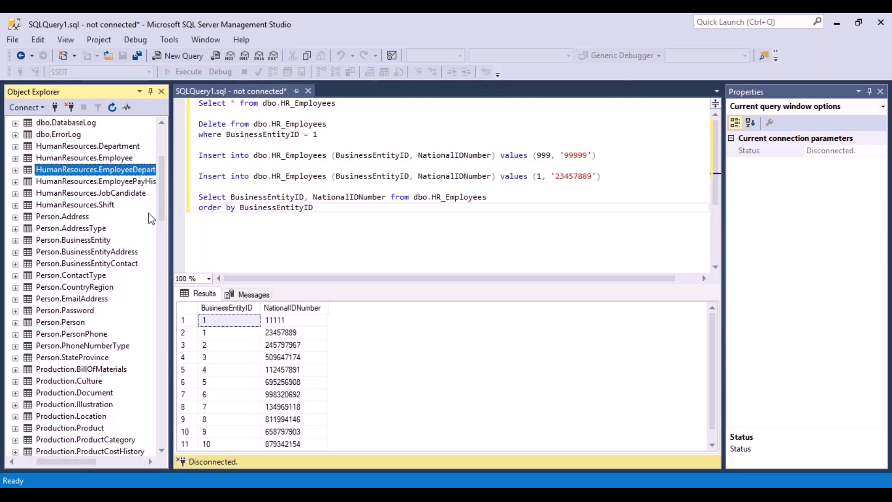
left_click(15, 170)
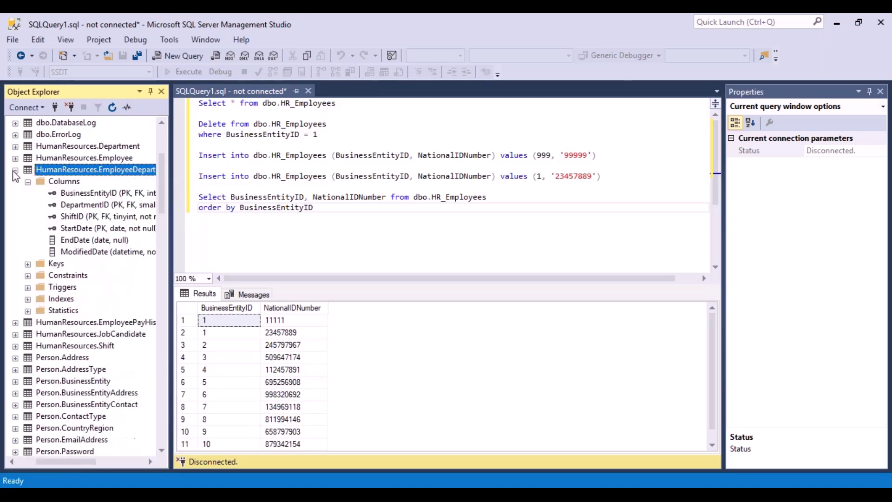
left_click_drag(58, 462, 65, 462)
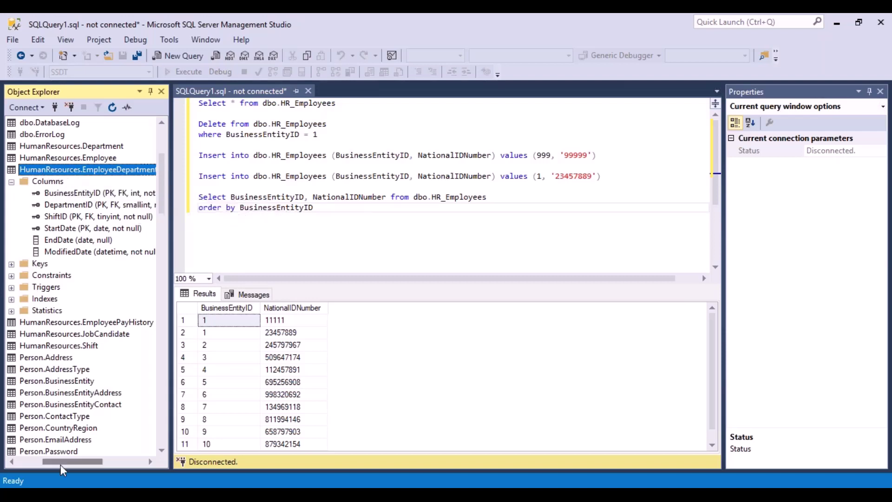
left_click_drag(71, 462, 76, 462)
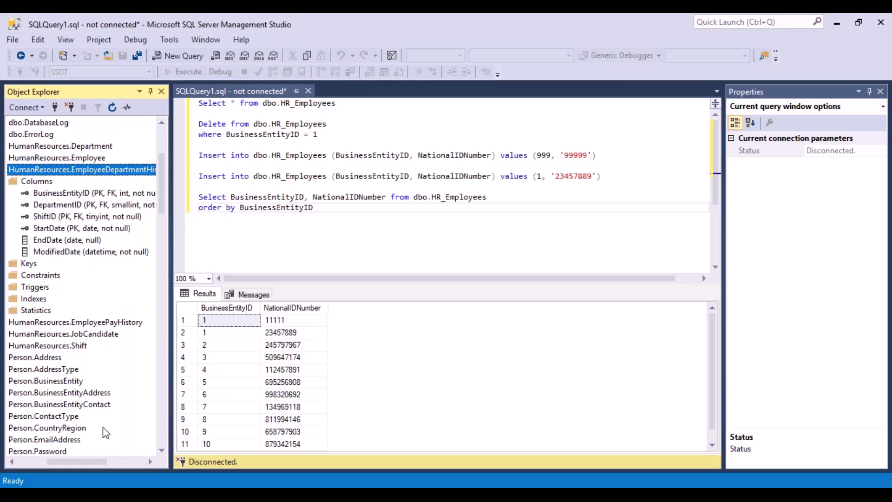
left_click_drag(90, 462, 85, 462)
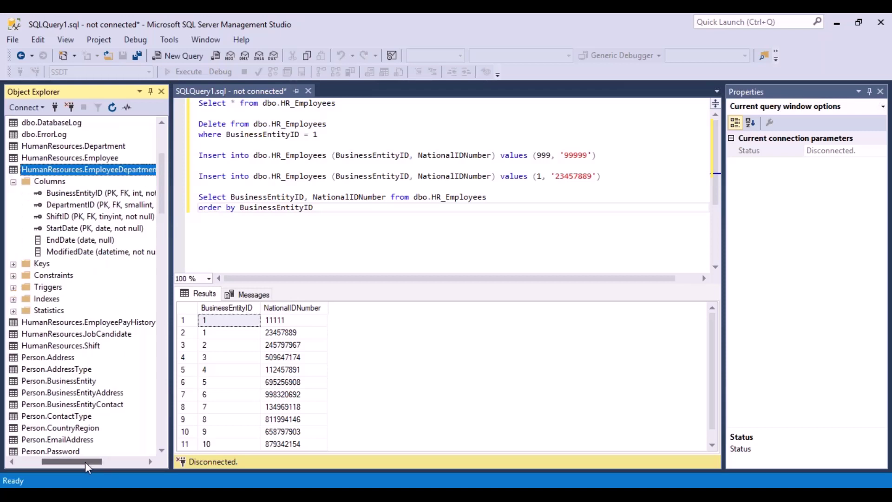
Review the columns of the HumanResources.Employee table, including BusinessEntityID and NationalIDNumber, and collapse the table again.
left_click(7, 159)
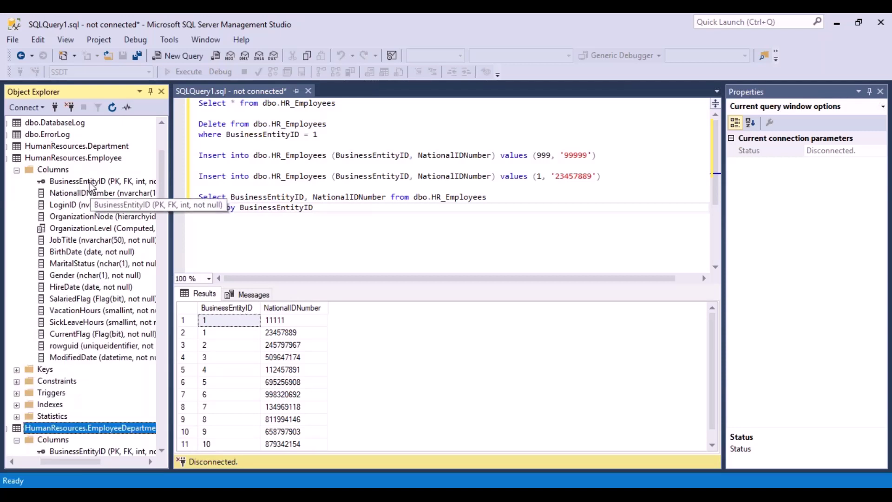
left_click(90, 183)
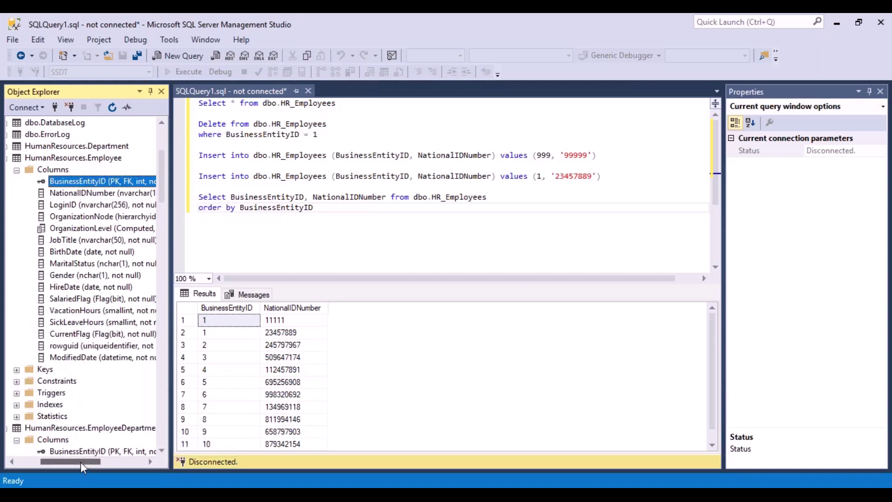
left_click_drag(80, 462, 87, 464)
left_click(75, 193)
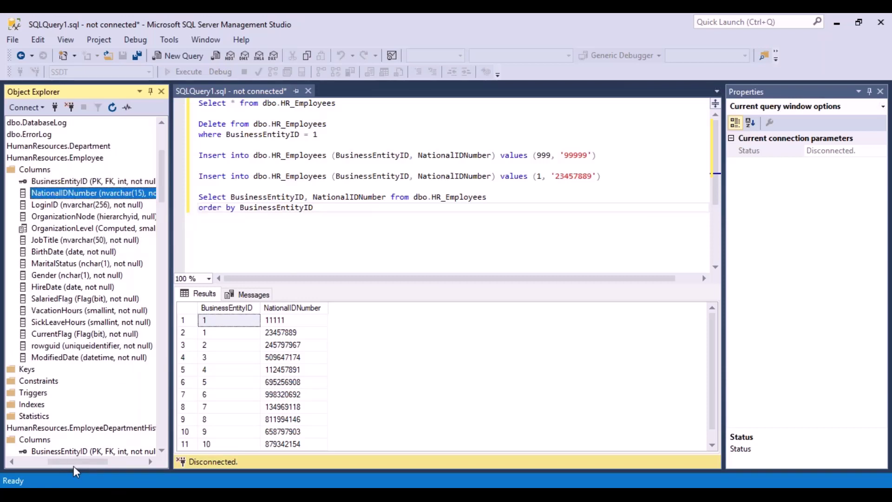
left_click_drag(76, 462, 66, 462)
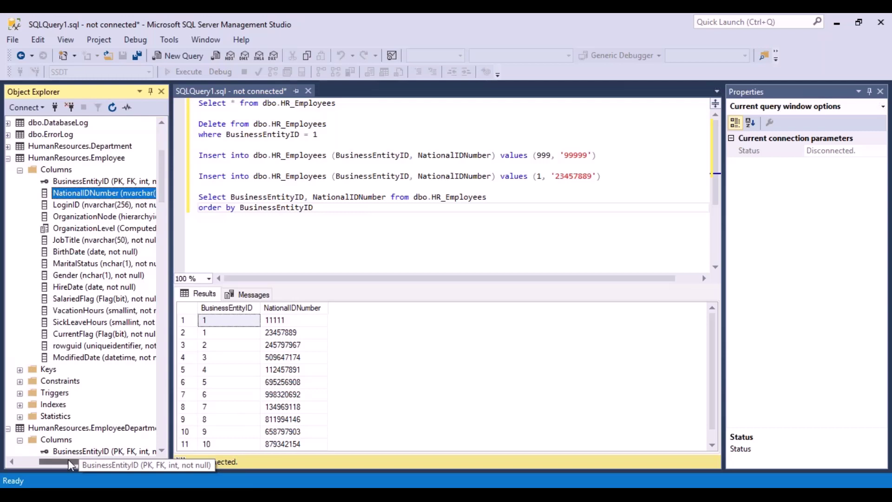
left_click_drag(68, 460, 61, 460)
left_click(21, 158)
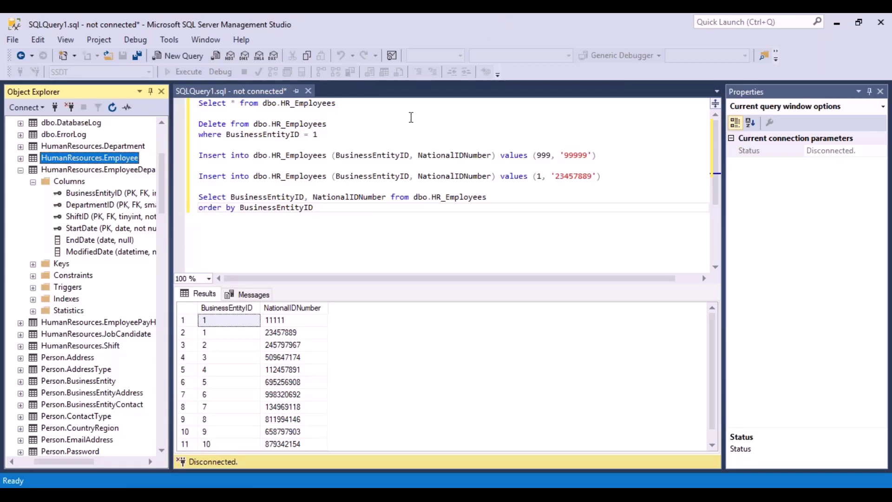
Try to run only the Select * from dbo.HR_Employees statement, connecting the query to DESKTOP-346S0U7\SQLEXPRESS01 with Windows Authentication.
left_click_drag(354, 107, 200, 104)
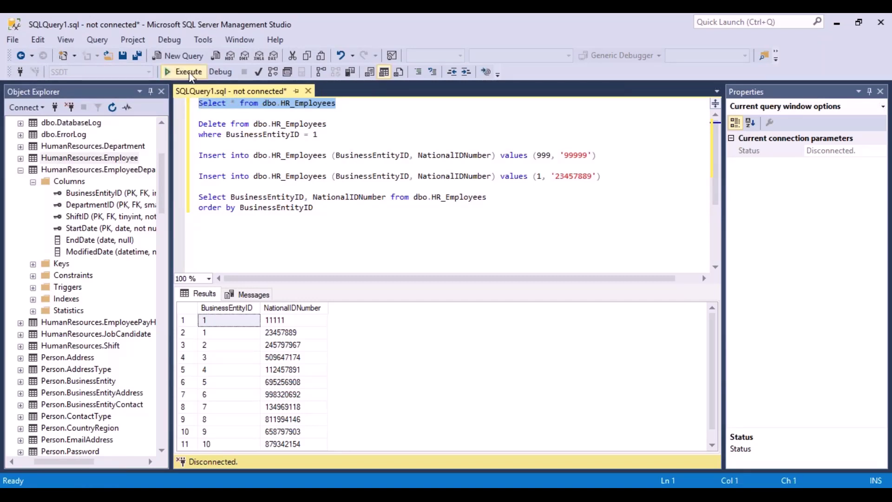
left_click(184, 71)
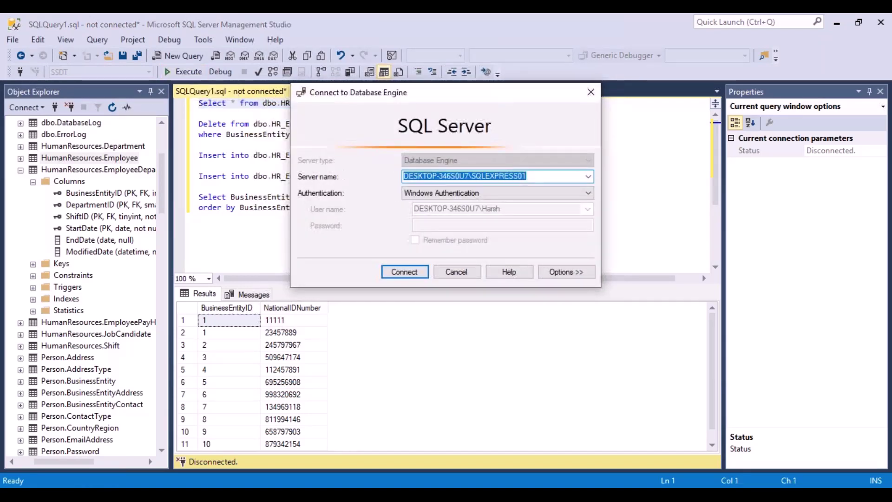
left_click(424, 272)
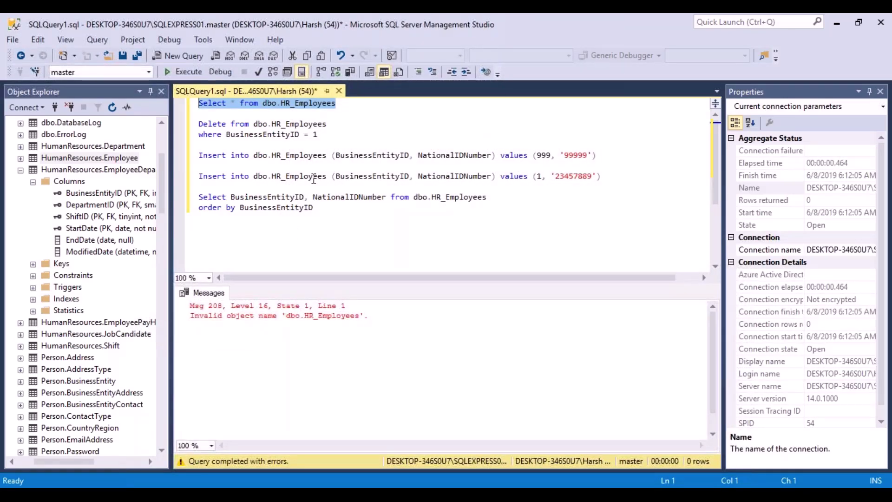
Change the query's database to SSDT and run the selected Select * from dbo.HR_Employees statement.
left_click(149, 72)
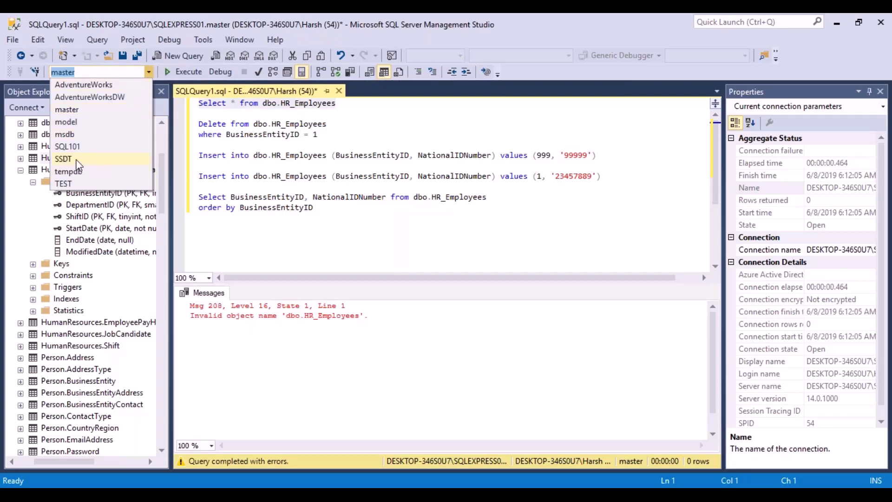
key("Escape")
type("SSDT")
key("Return")
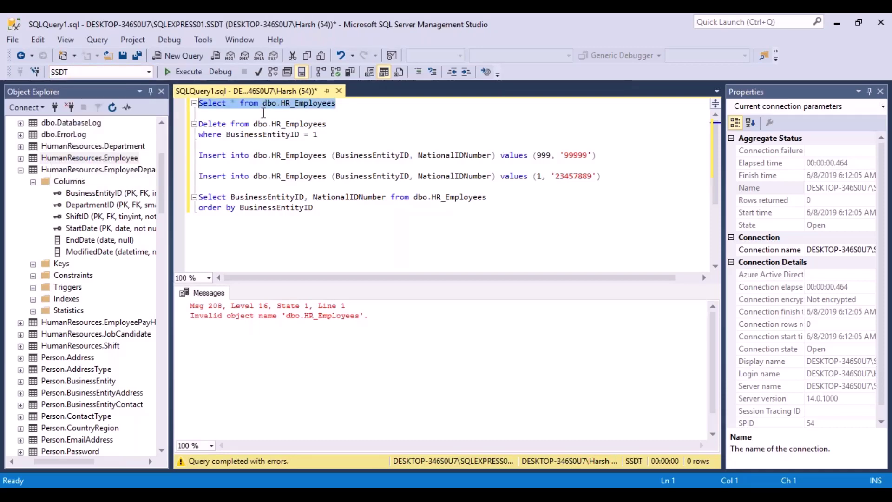
left_click(195, 74)
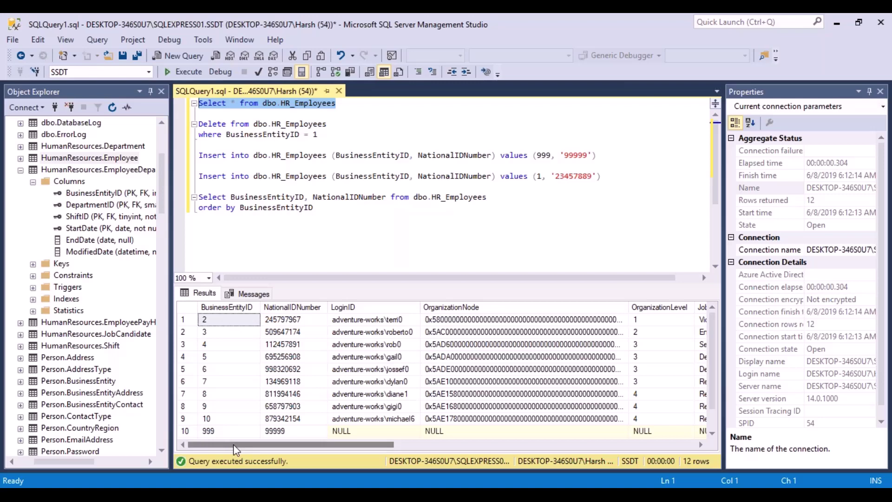
Examine the BusinessEntityID values across all rows of the HR_Employees query results.
left_click(224, 307)
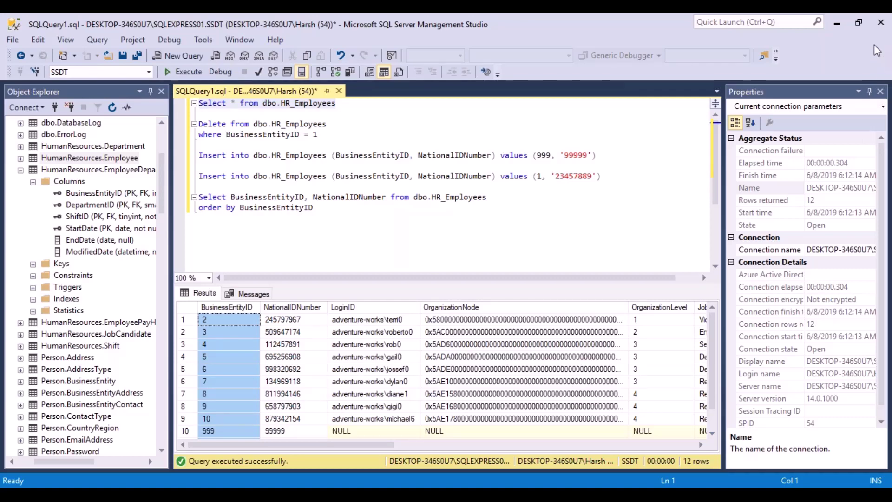
scroll(713, 420, "down", 1)
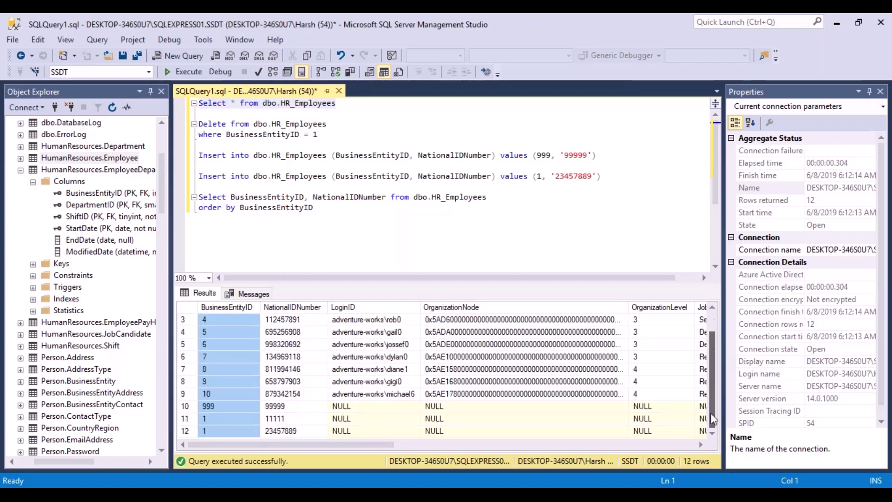
scroll(714, 420, "up", 1)
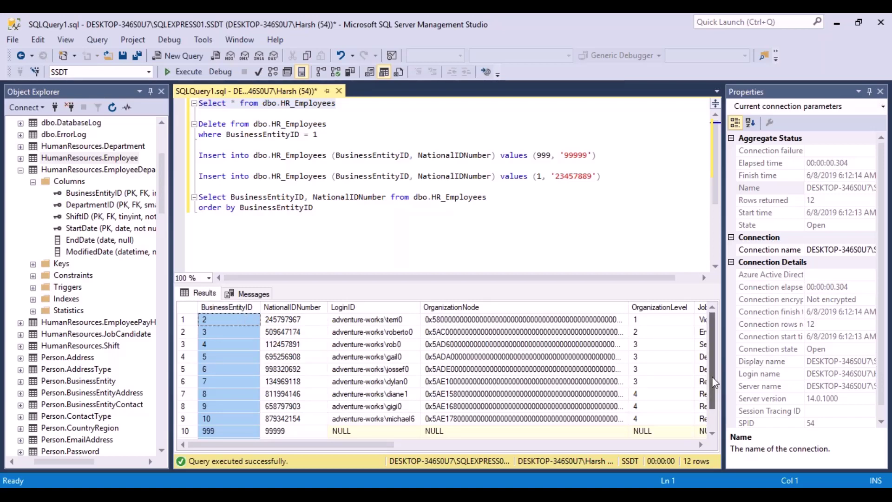
scroll(714, 383, "down", 1)
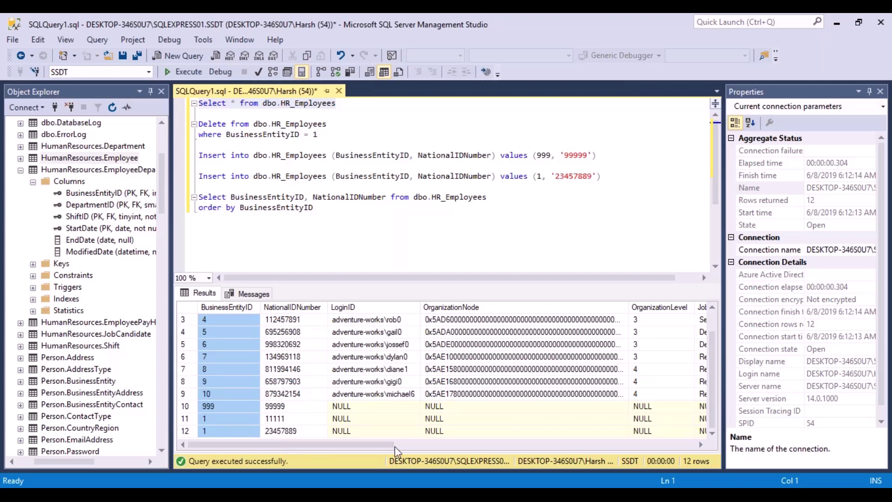
left_click_drag(713, 408, 712, 352)
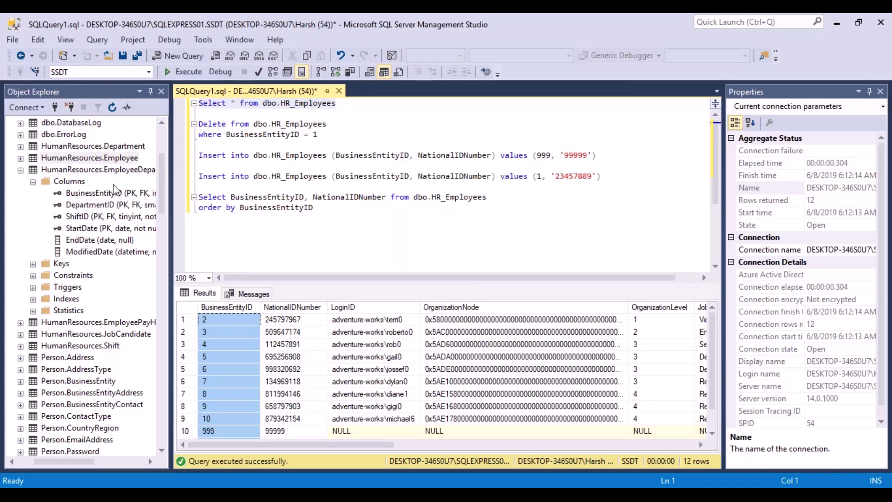
left_click_drag(51, 462, 61, 467)
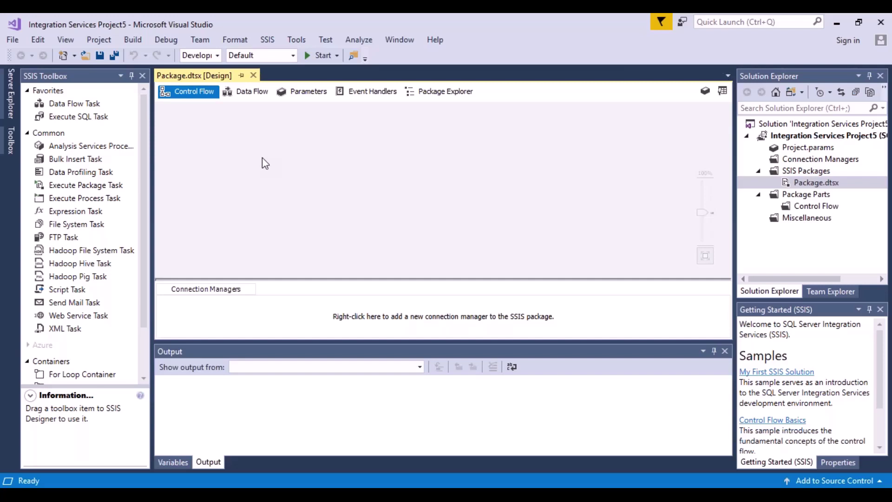
Add a Data Flow Task named Fetch Employee Data to the package's control flow and open its data flow.
left_click(65, 105)
left_click_drag(64, 104, 292, 150)
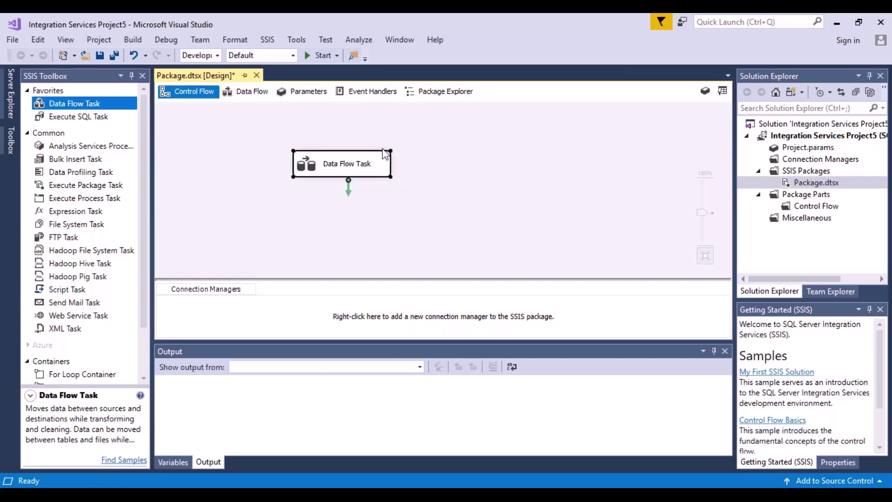
left_click(347, 165)
type("Fet")
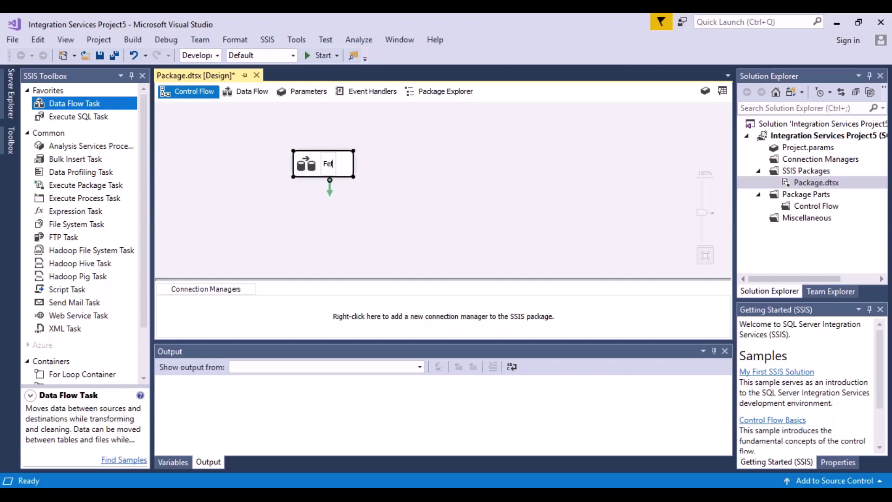
type("ch Em")
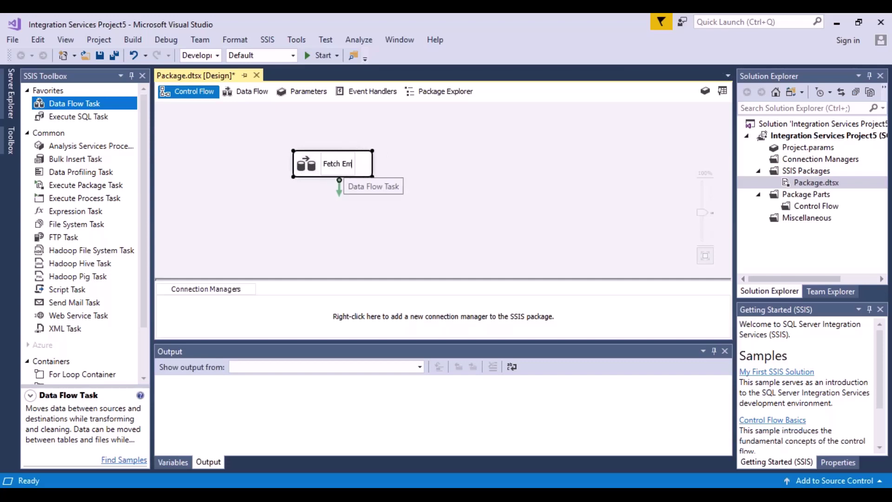
type("ployee ")
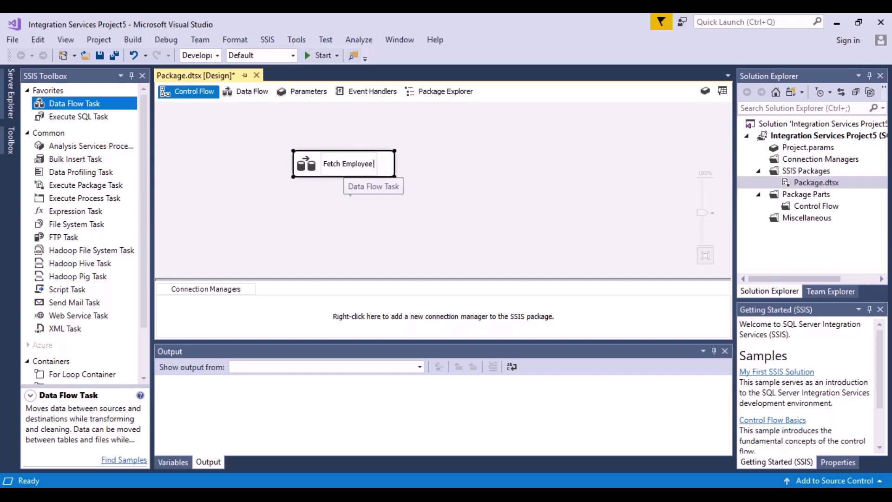
type("Data")
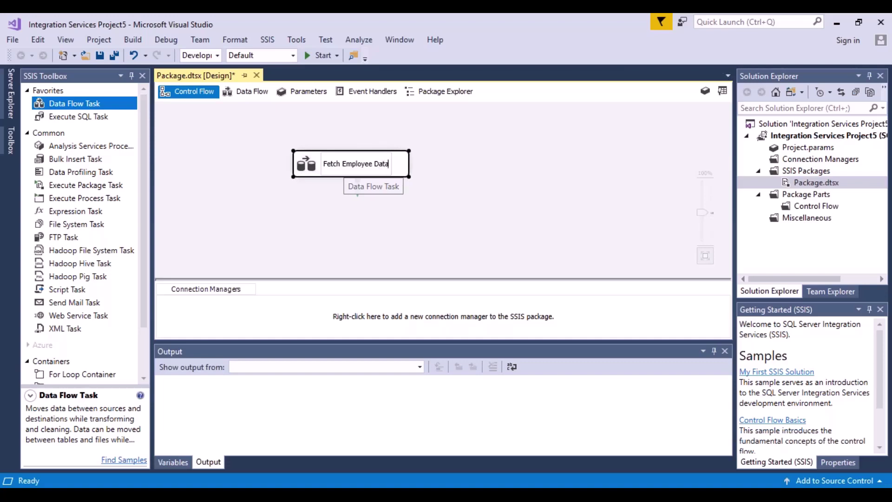
key("Return")
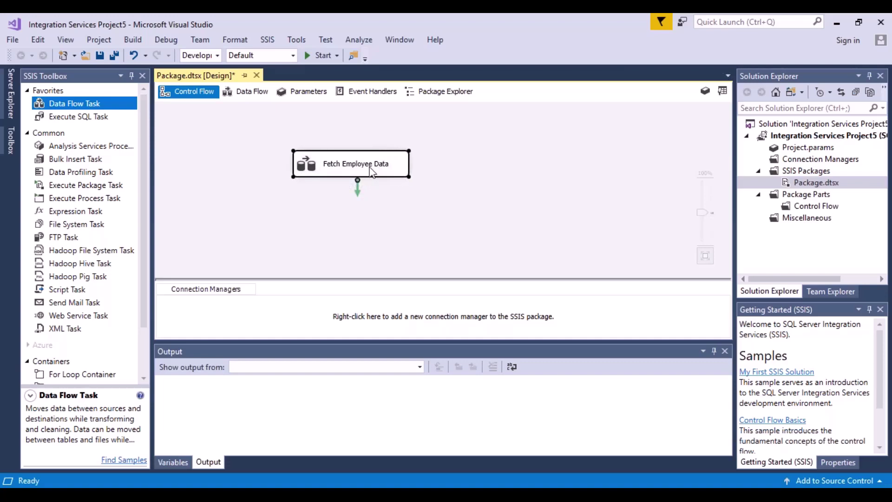
double_click(372, 172)
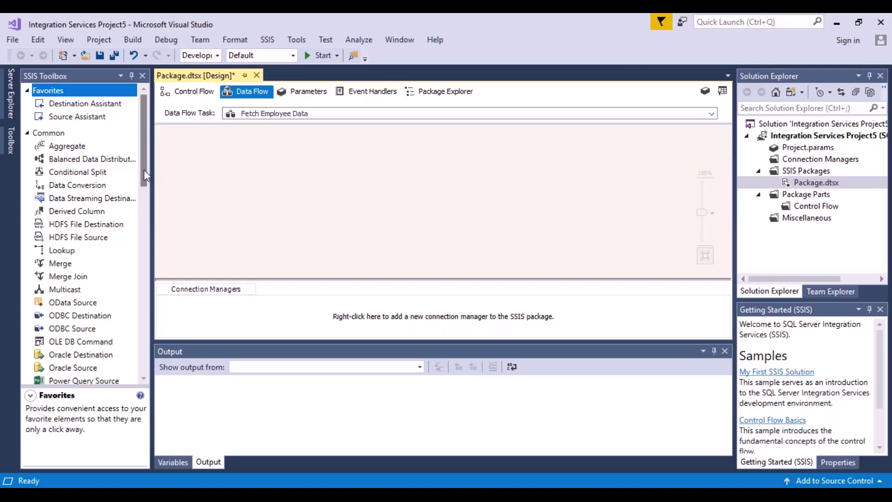
Add two OLE DB Source components side by side in the Fetch Employee Data data flow.
left_click_drag(144, 169, 143, 183)
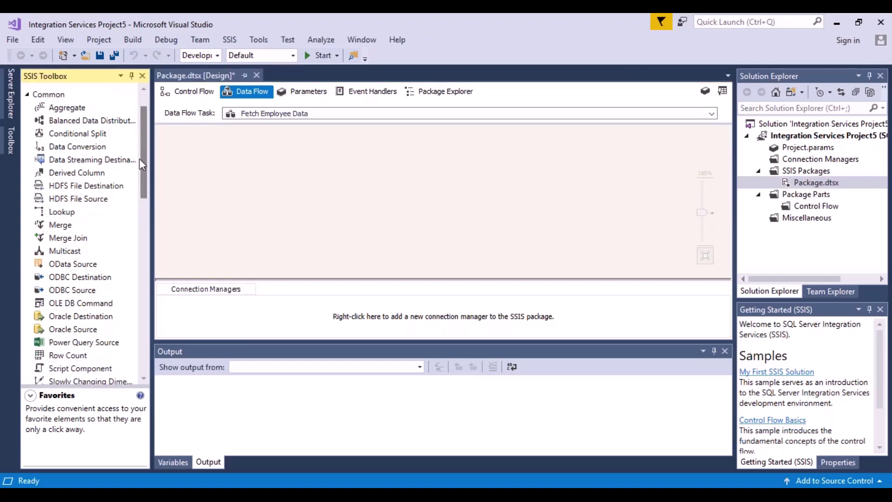
left_click_drag(142, 161, 144, 319)
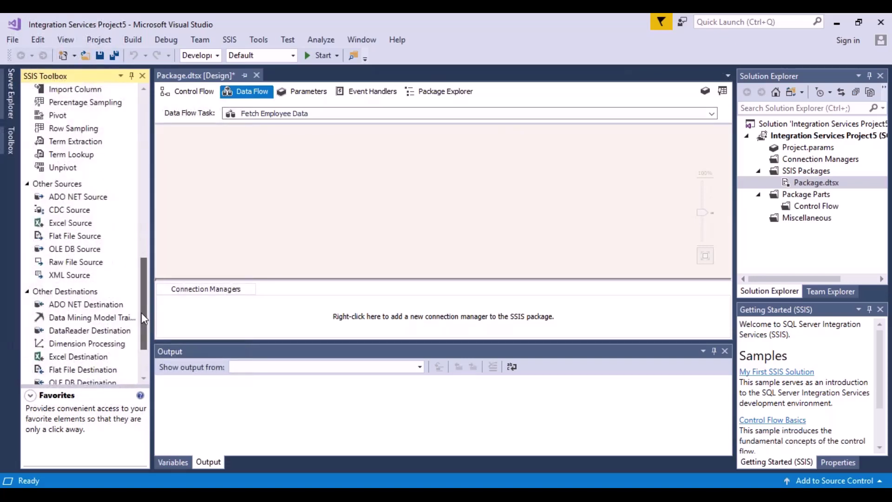
left_click(75, 253)
left_click_drag(79, 250, 295, 161)
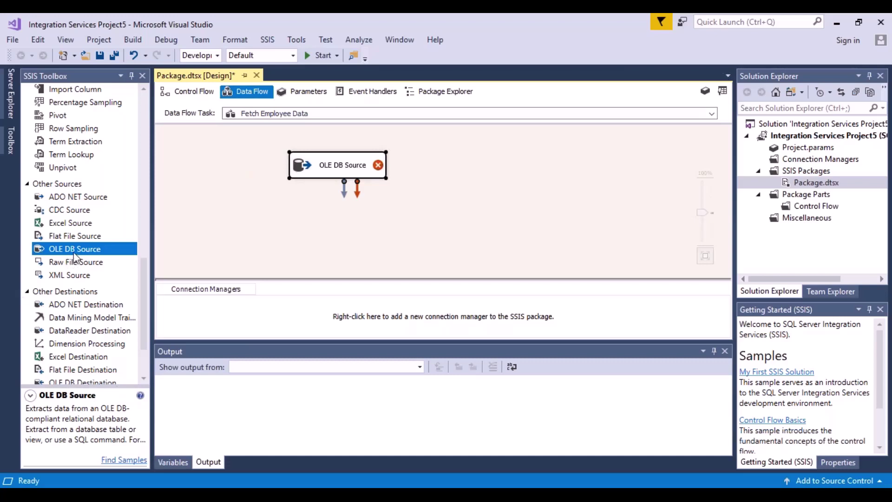
left_click_drag(74, 251, 494, 160)
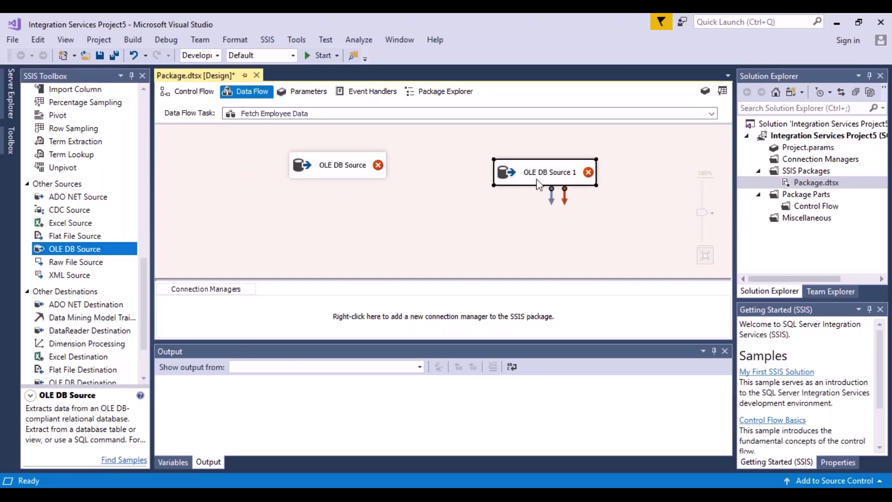
left_click_drag(537, 180, 513, 174)
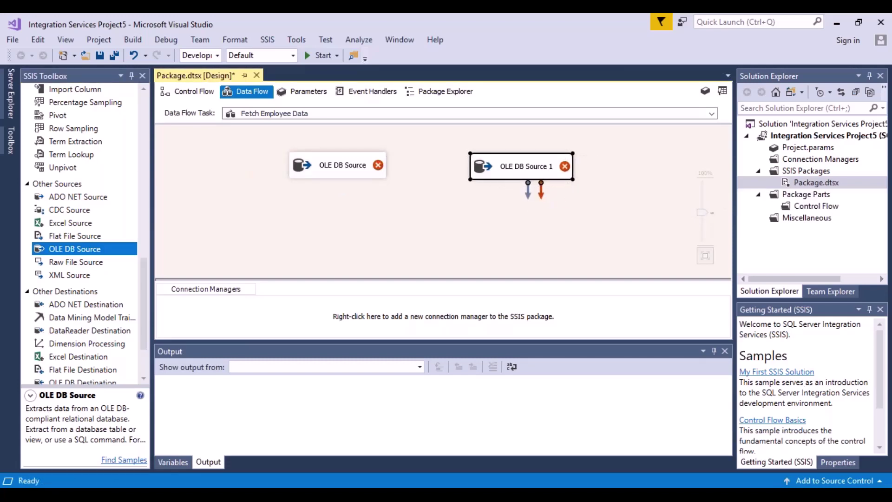
left_click(496, 242)
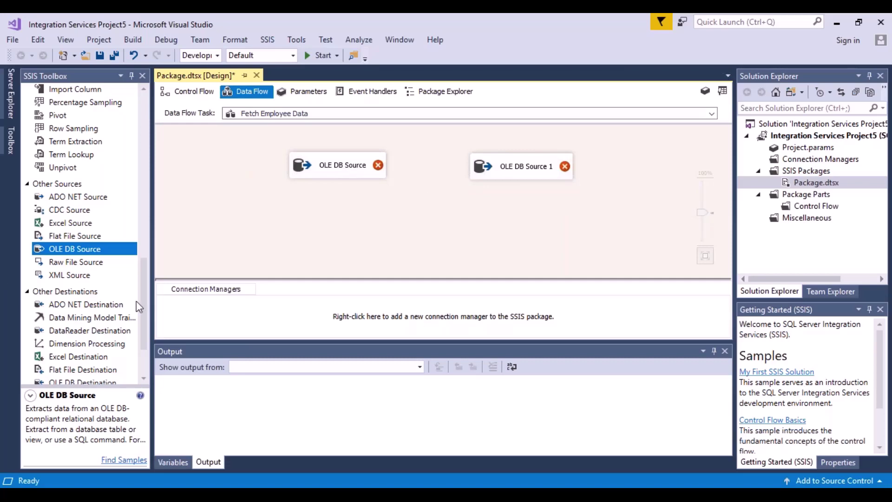
Add a Merge Join transformation below and between the two OLE DB sources.
left_click_drag(144, 302, 163, 154)
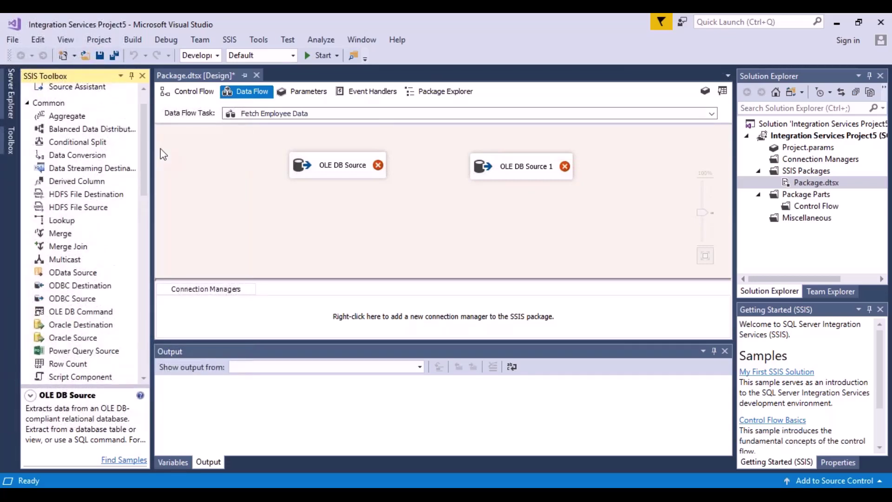
left_click(70, 247)
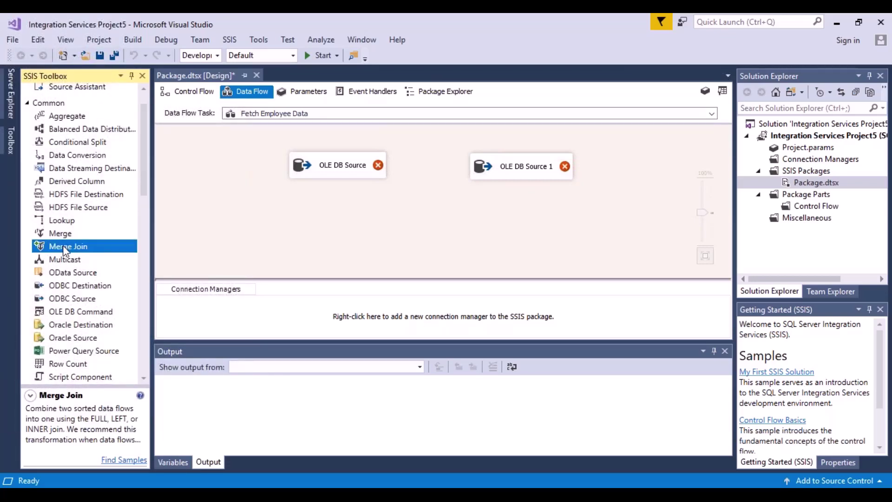
left_click_drag(65, 250, 442, 217)
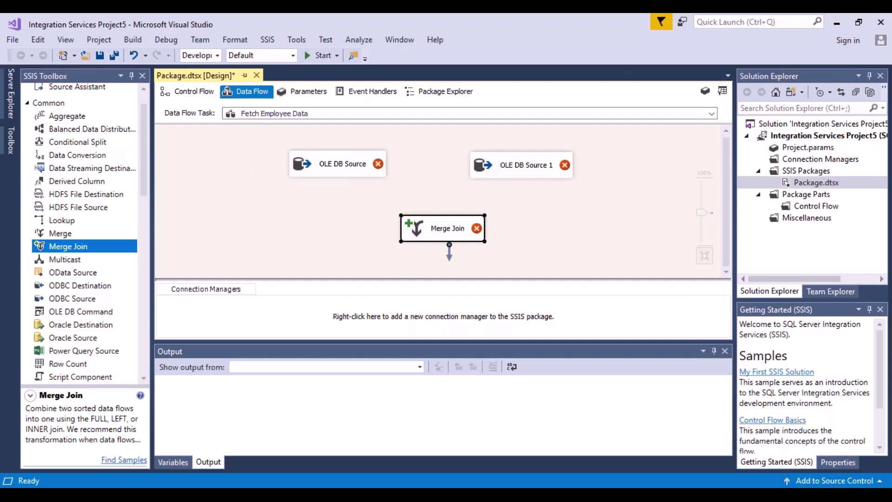
left_click(337, 168)
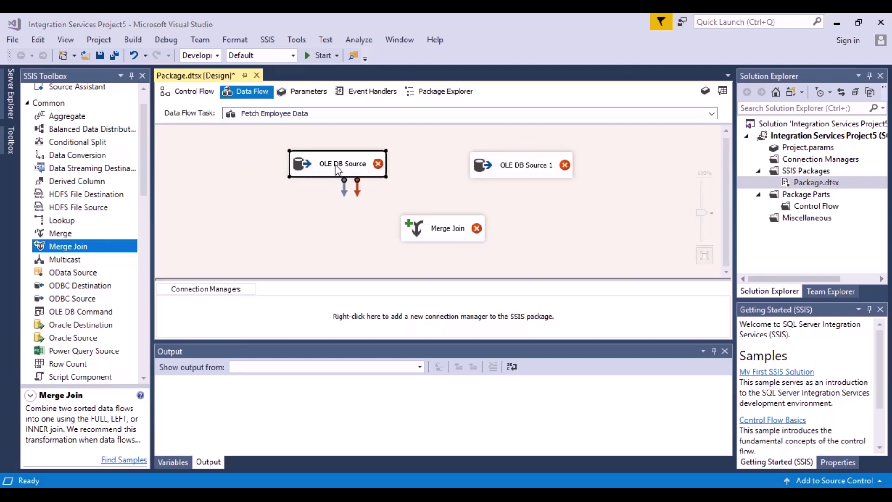
double_click(337, 168)
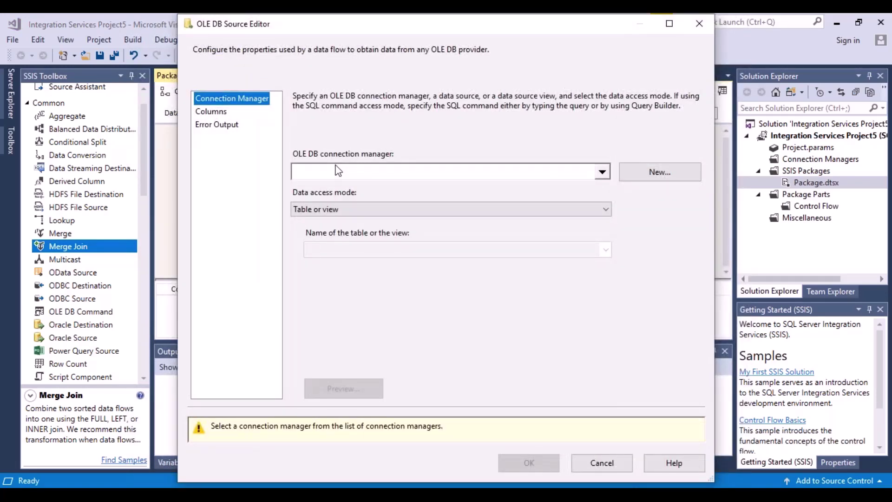
left_click(603, 463)
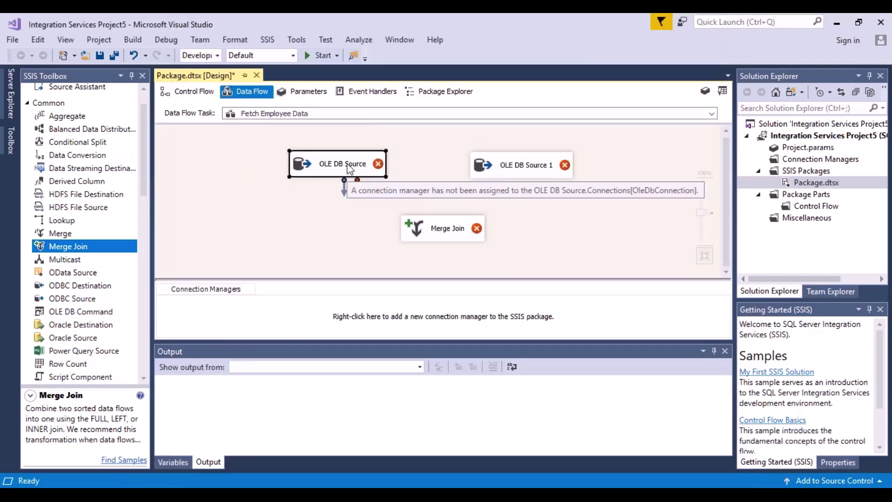
Rename the first OLE DB Source component as TblEmpDept.
left_click(350, 167)
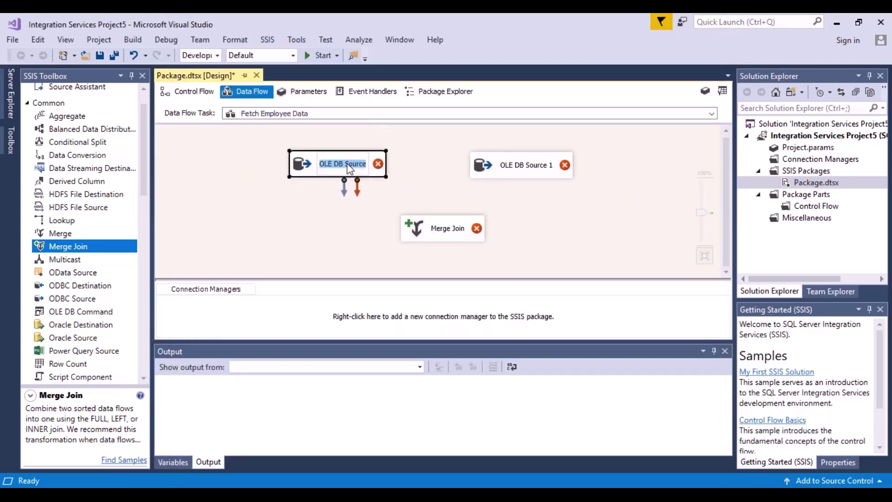
type("Tb")
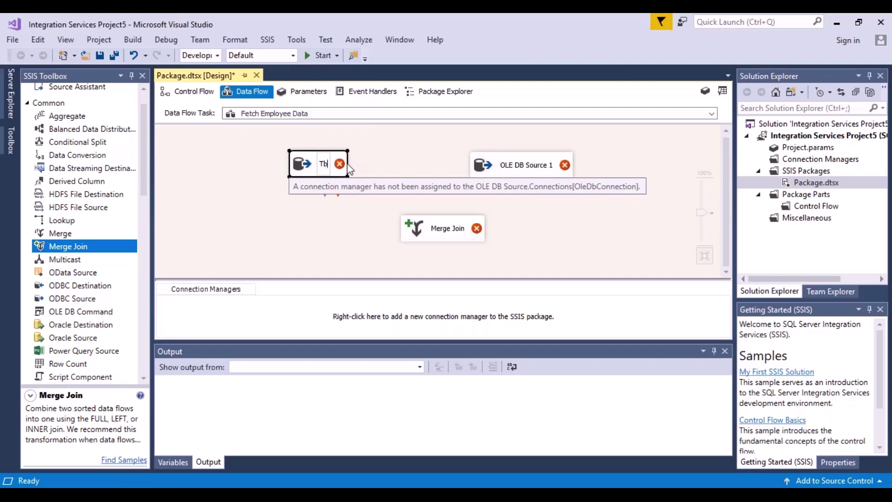
type("lEmp")
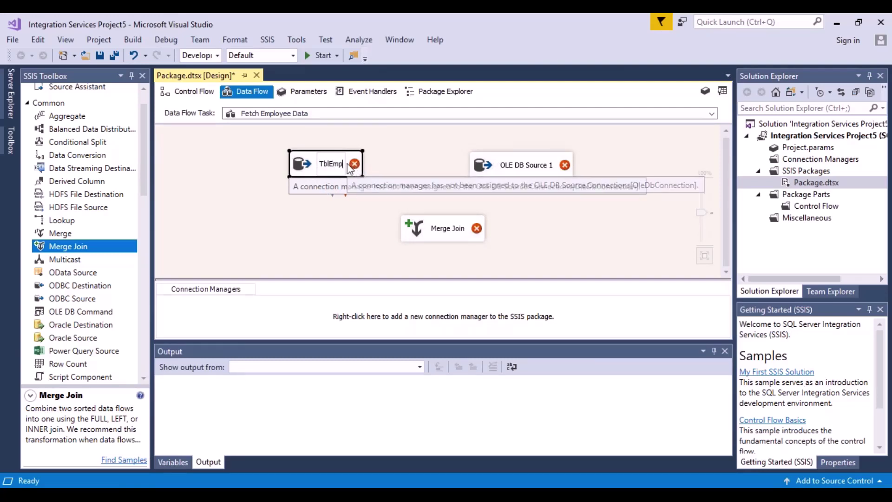
type("Dept")
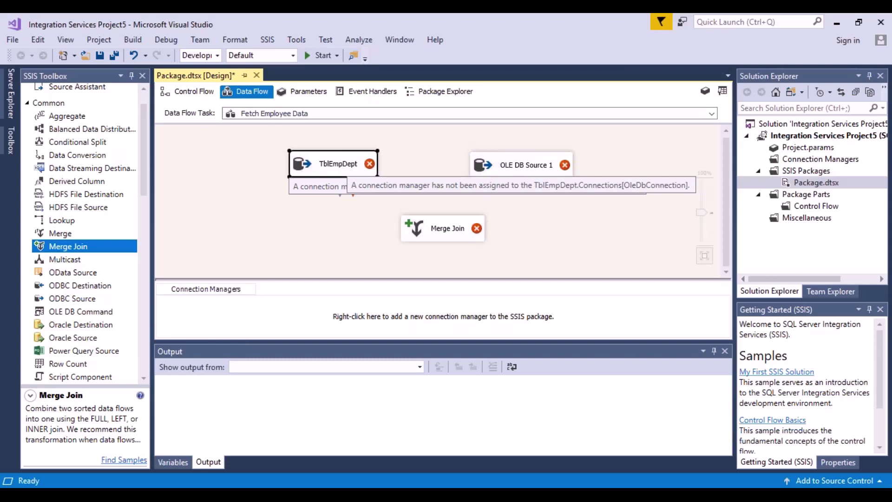
key("Return")
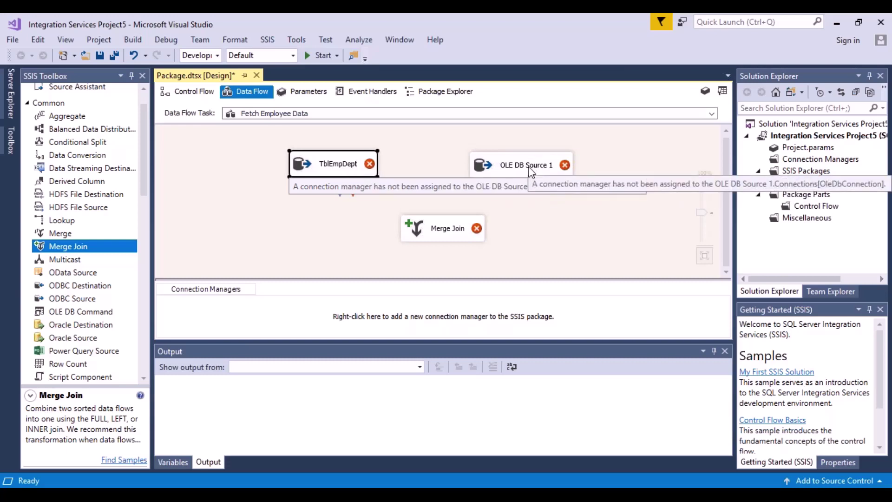
Rename the second OLE DB Source component as TblEmployee.
left_click(532, 168)
left_click(532, 168)
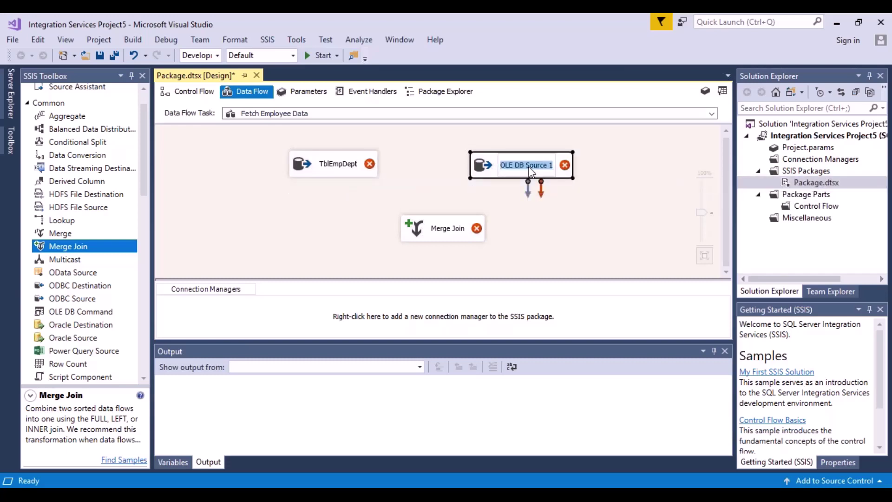
type("TblE")
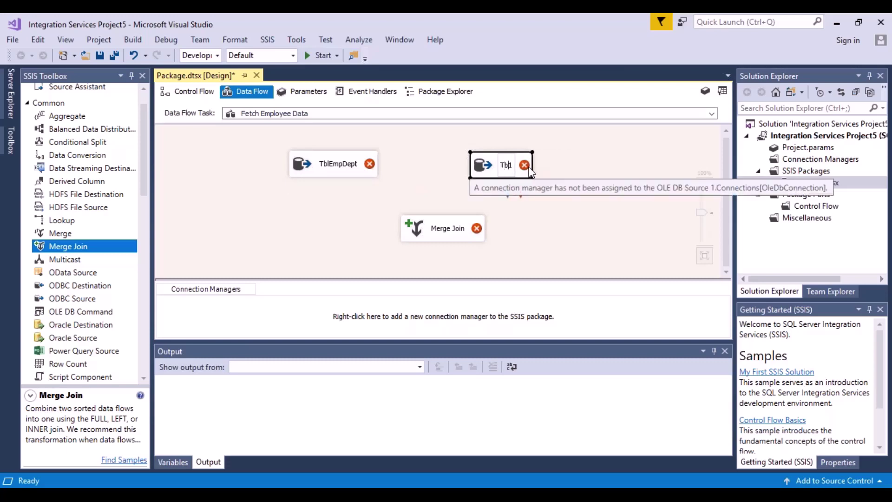
type("mployee")
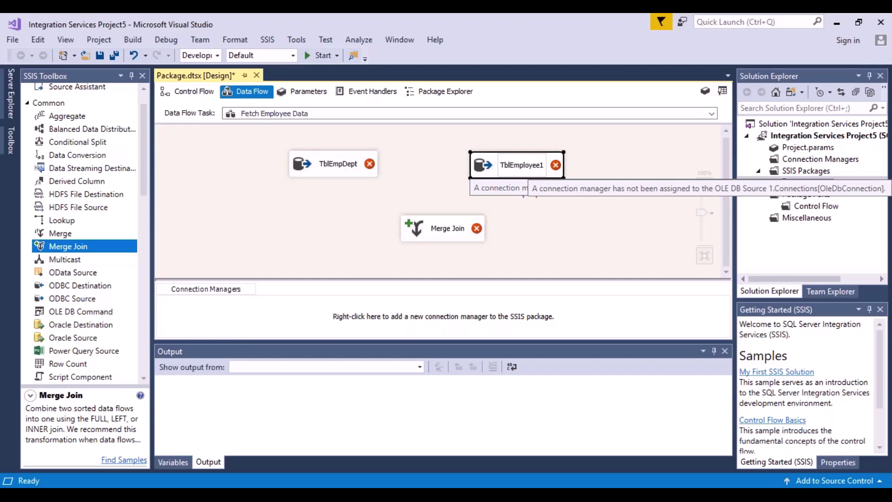
key("Return")
left_click(405, 190)
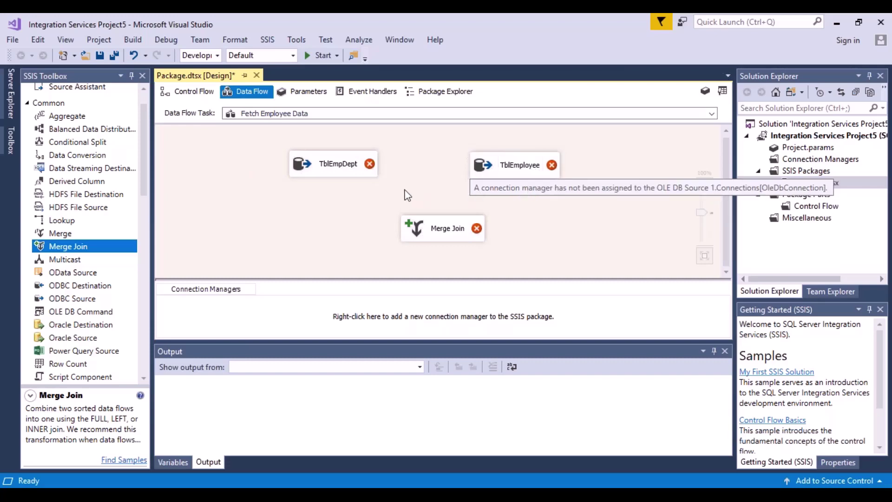
Give the TblEmpDept source a new connection manager based on the DESKTOP-346S0U7\SQLEXPRESS01.AdventureWorks data connection.
left_click(339, 167)
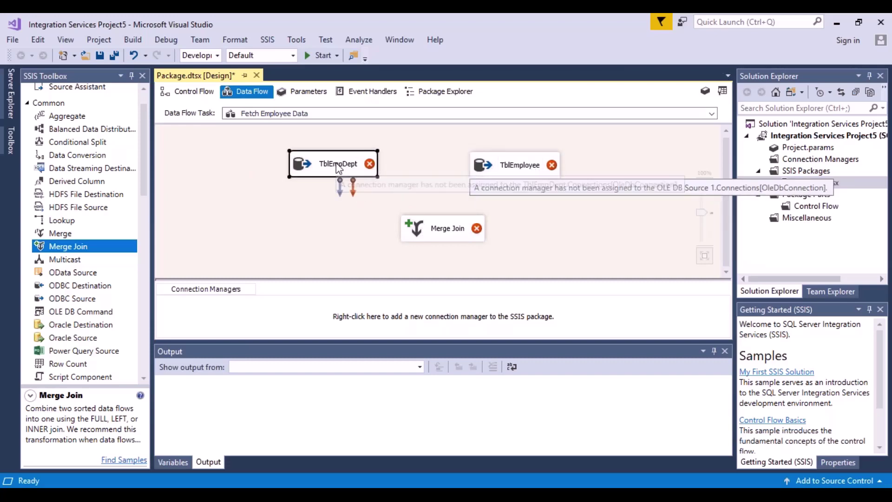
double_click(337, 166)
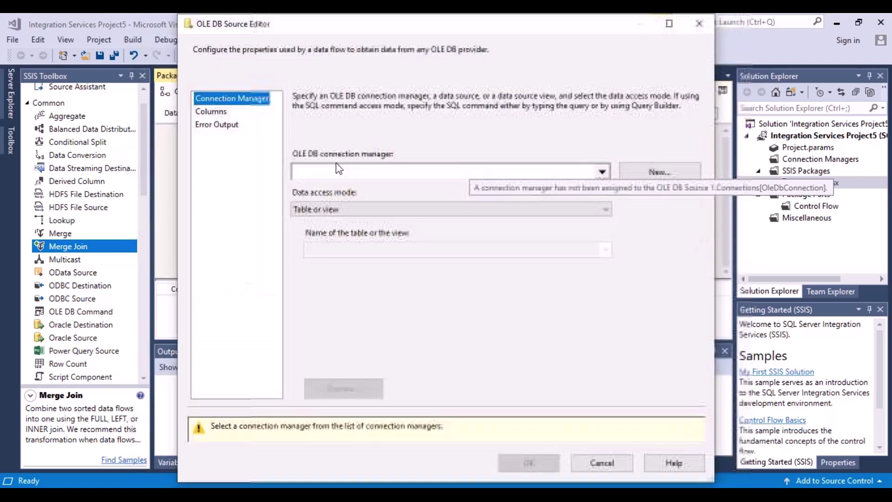
left_click(603, 175)
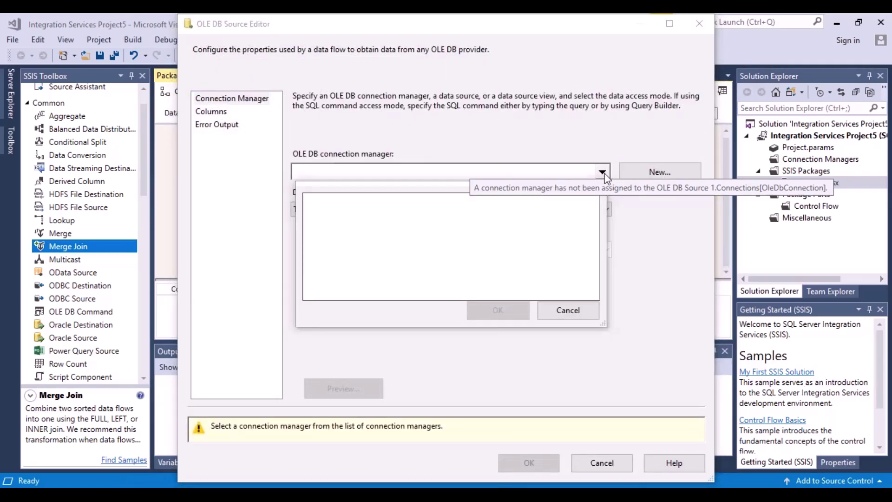
left_click(566, 310)
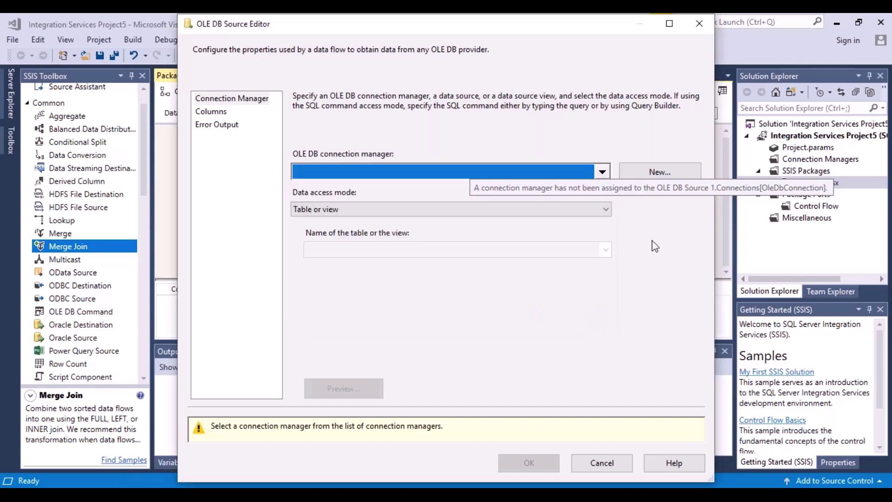
left_click(670, 174)
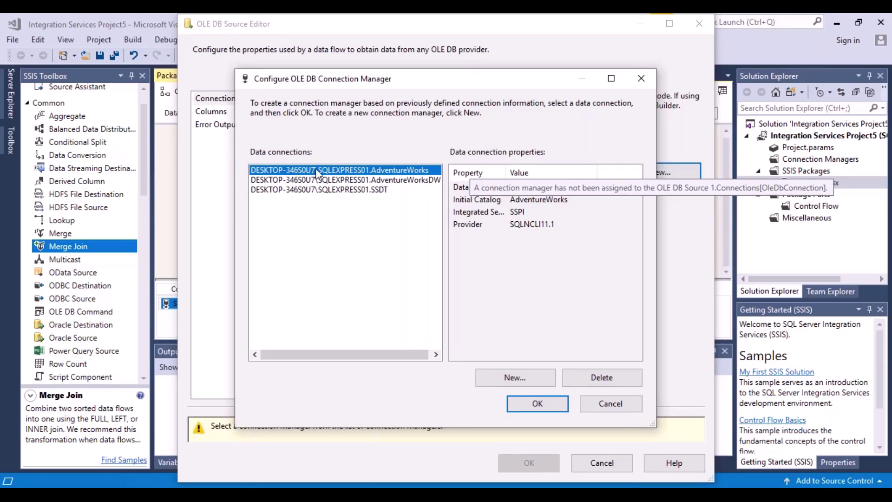
left_click(547, 408)
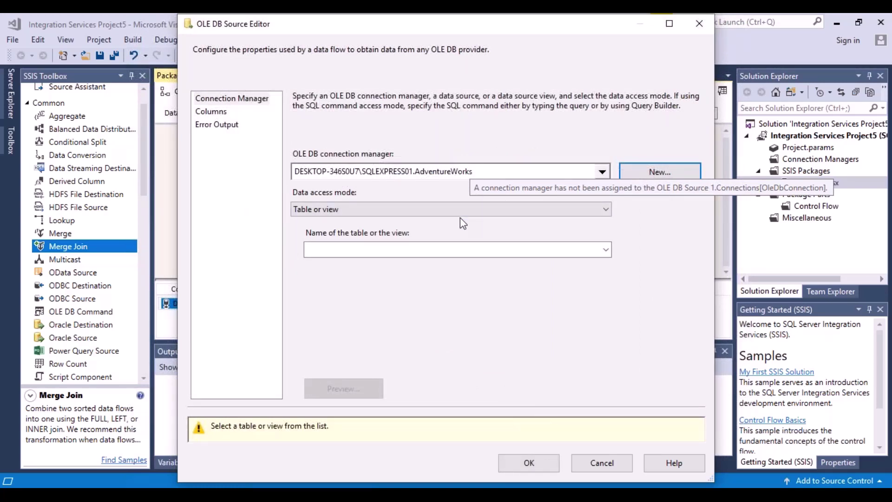
Set the TblEmpDept source's table to [HumanResources].[EmployeeDepartmentHistory] and accept its configuration.
left_click(605, 250)
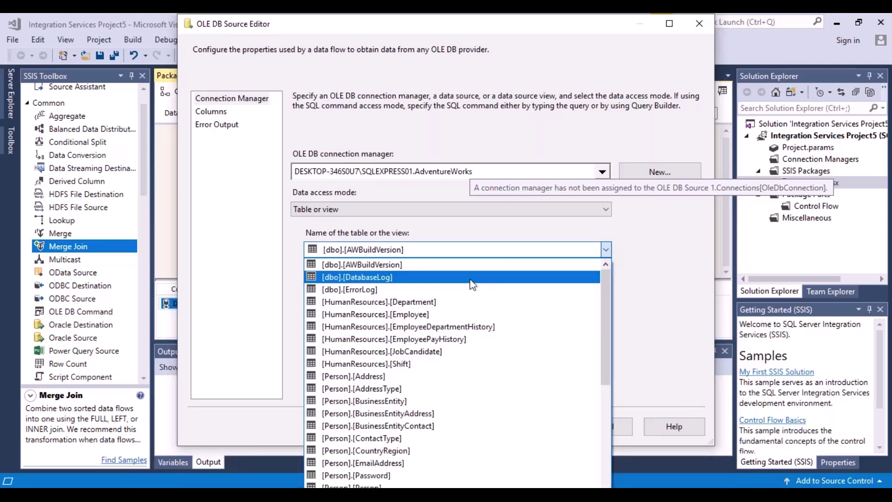
left_click(416, 326)
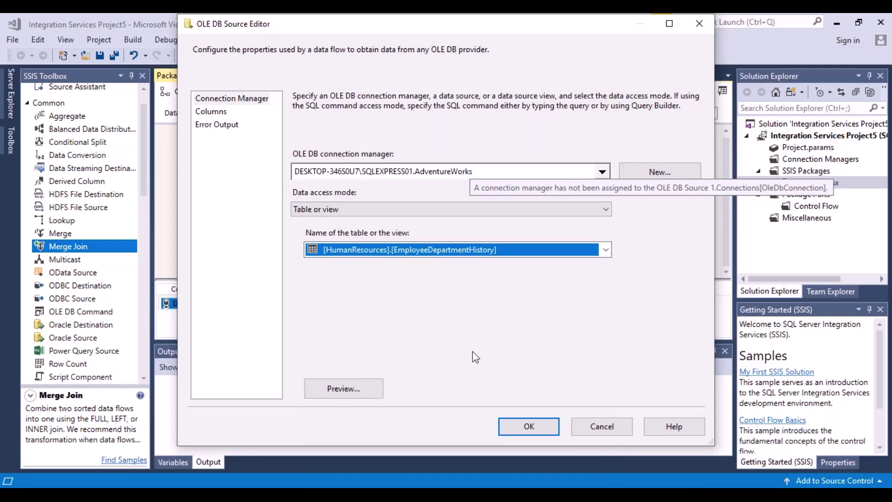
left_click(529, 426)
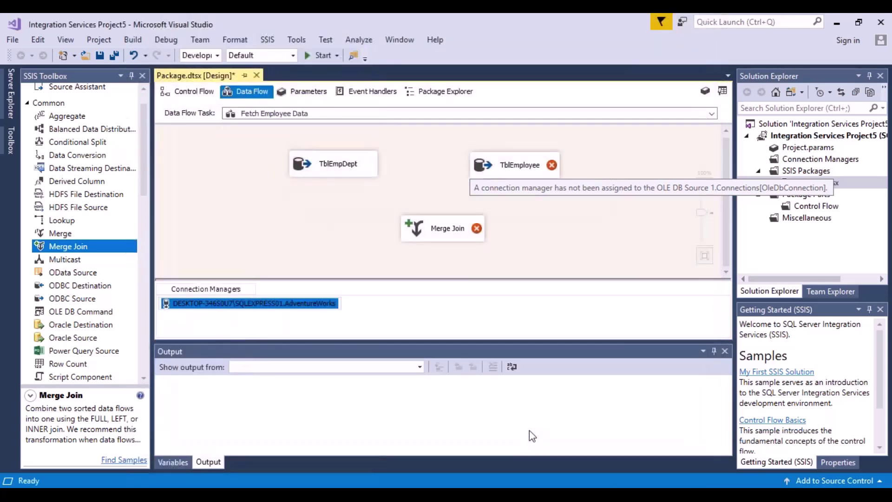
Give the TblEmployee source a new connection manager based on the DESKTOP-346S0U7\SQLEXPRESS01.SSDT data connection.
left_click(524, 171)
double_click(524, 171)
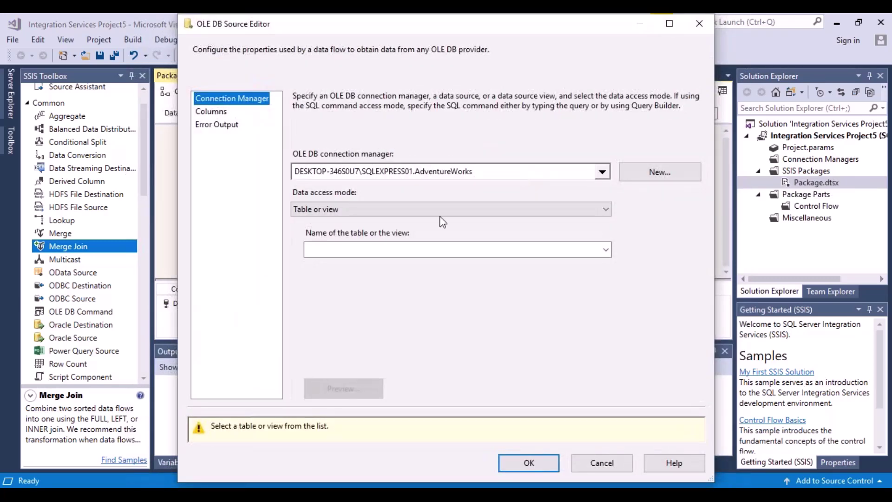
left_click(603, 173)
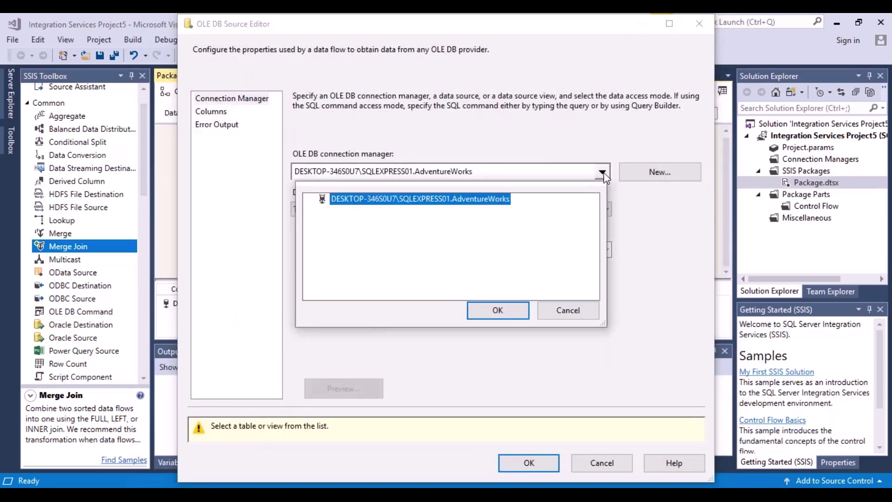
left_click(568, 310)
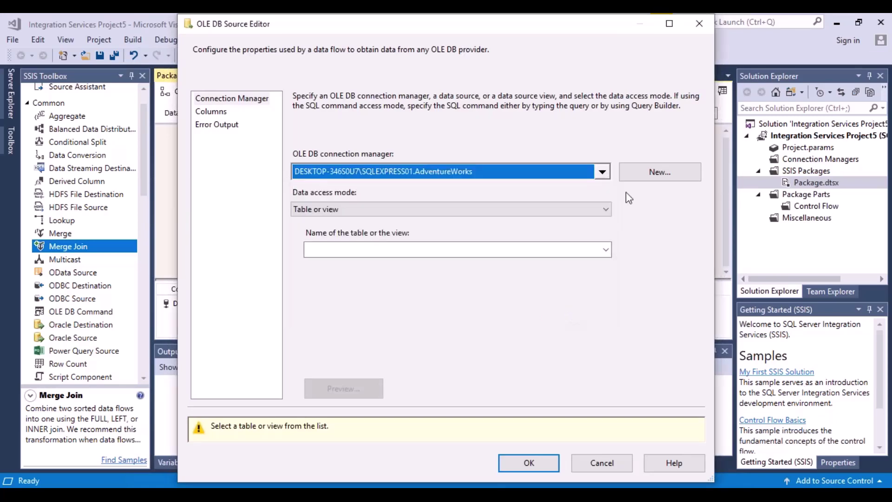
left_click(673, 176)
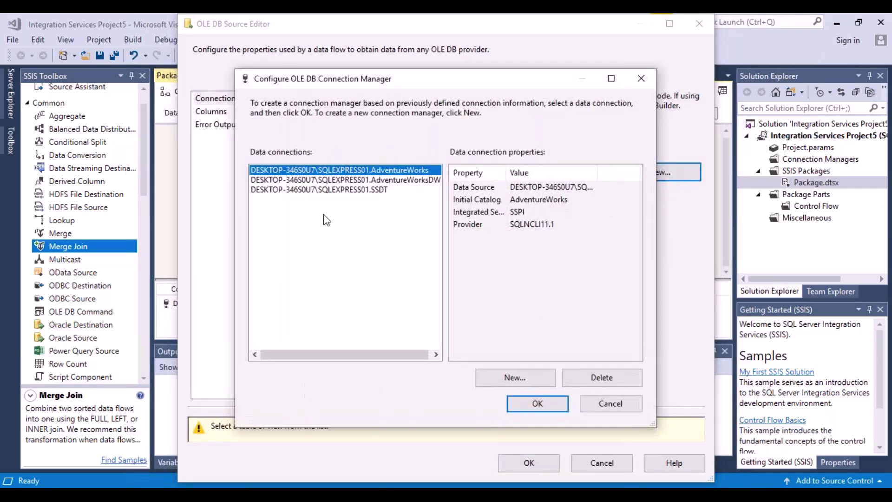
left_click(325, 190)
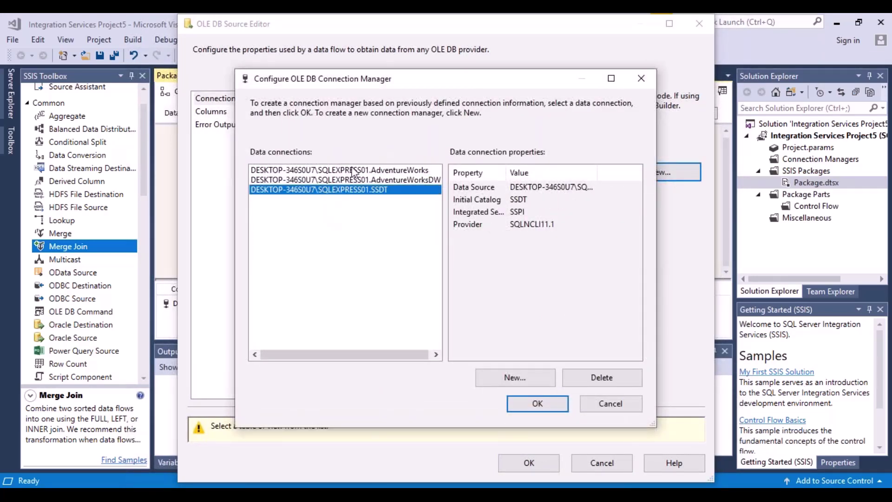
left_click(537, 404)
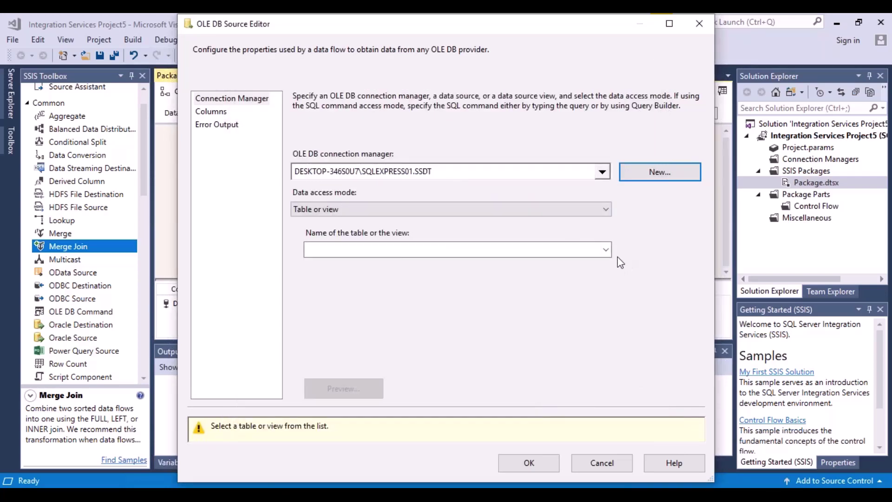
Set the TblEmployee source's table to [dbo].[HR_Employees], load its columns and accept the configuration.
left_click(606, 250)
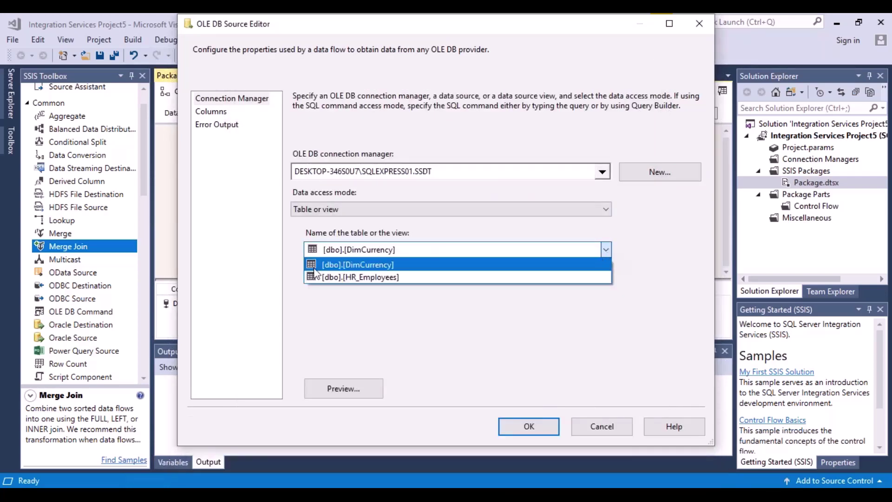
left_click(338, 278)
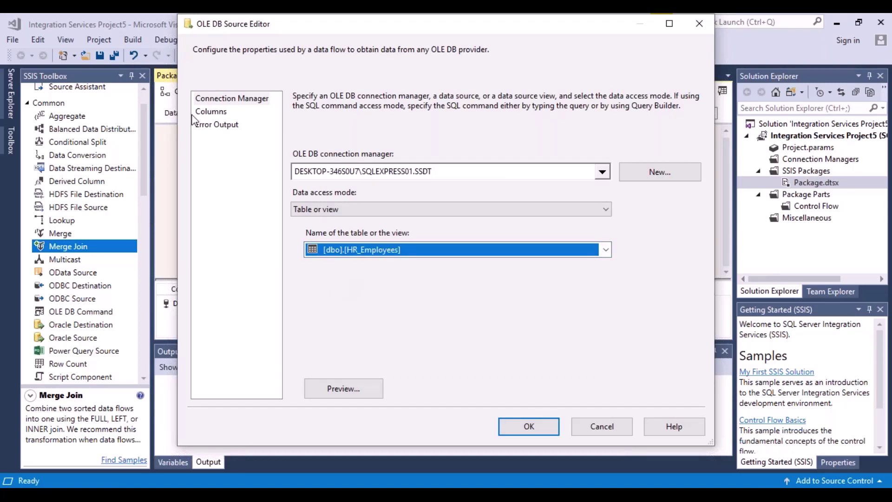
left_click(211, 114)
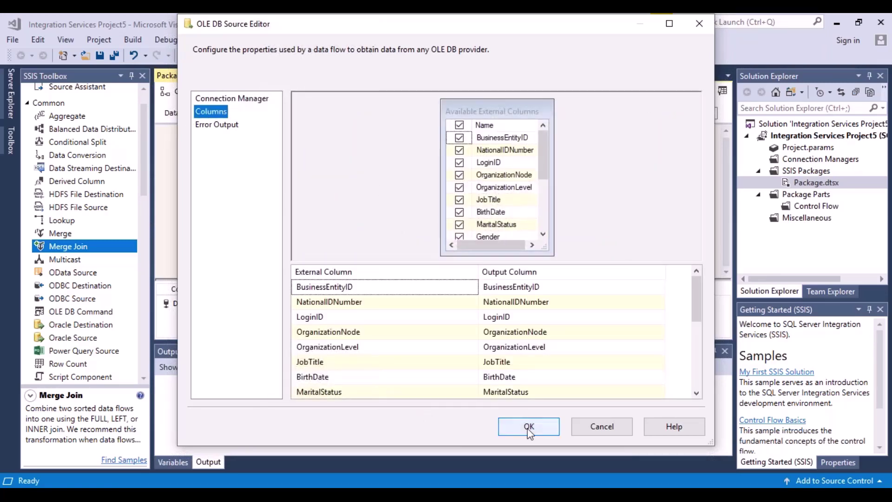
left_click(530, 428)
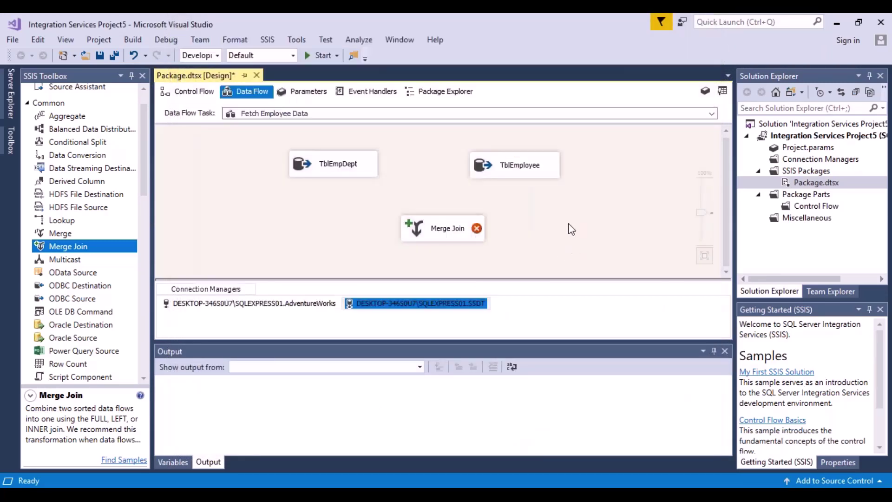
Connect the TblEmpDept source's OLE DB Source Output to the Merge Join Left Input.
left_click(346, 174)
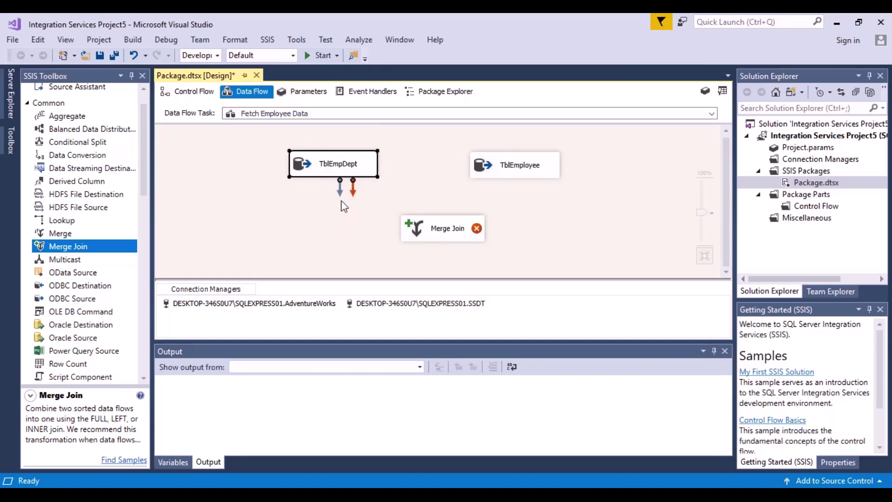
left_click_drag(343, 196, 415, 228)
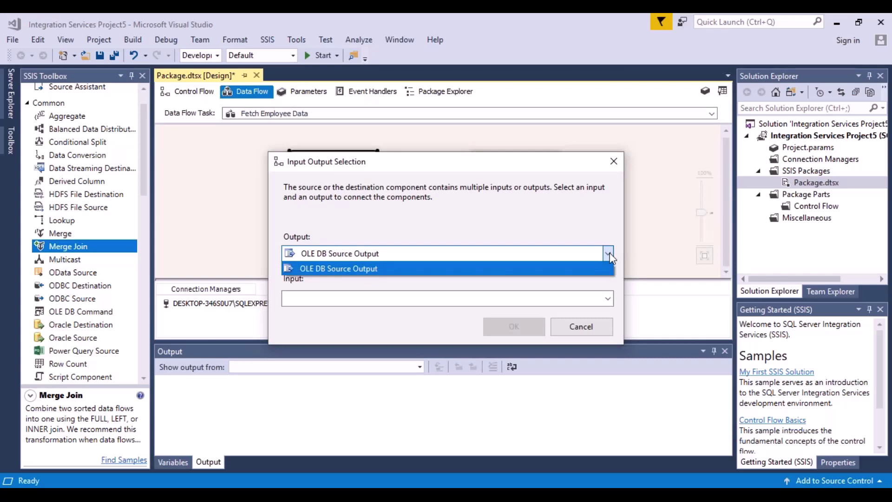
left_click(610, 254)
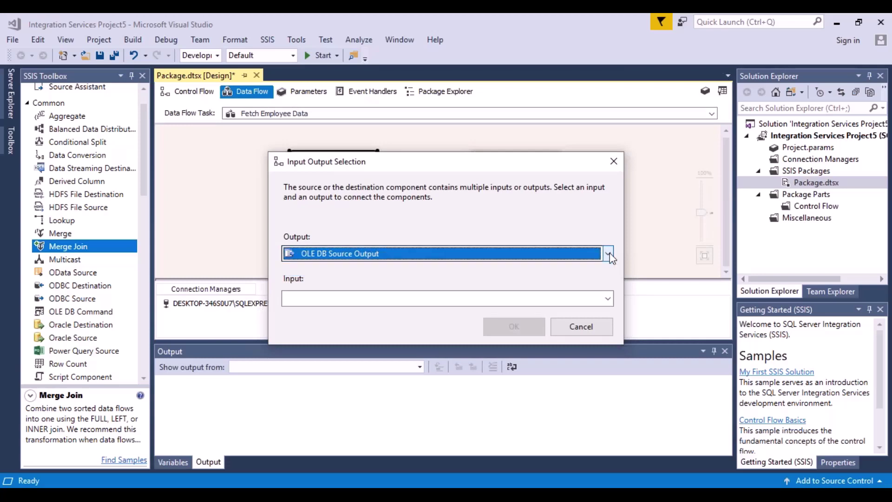
left_click(609, 301)
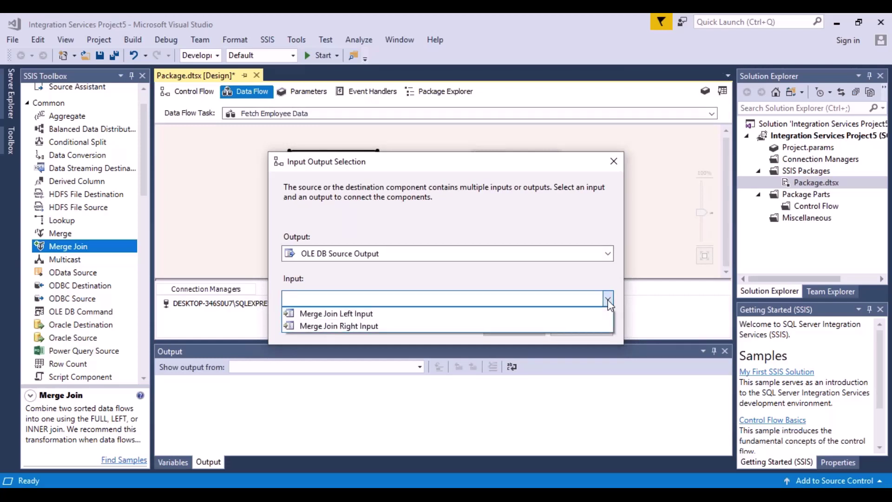
left_click(371, 314)
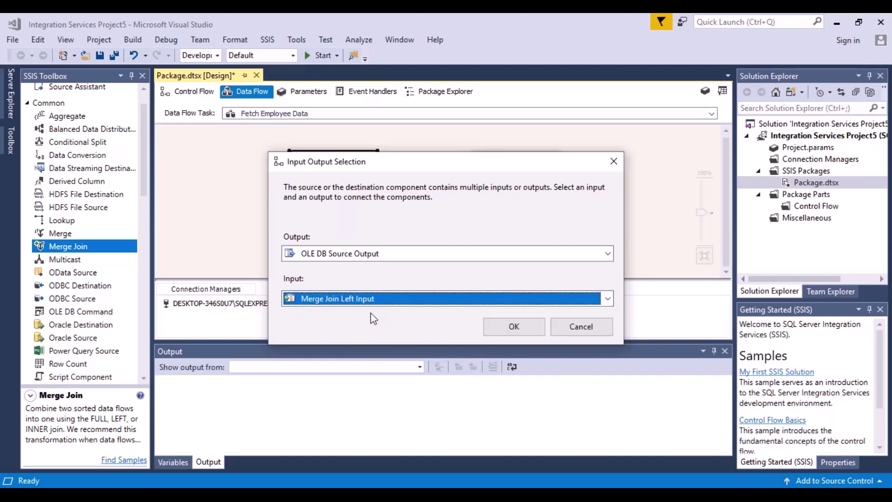
left_click(522, 330)
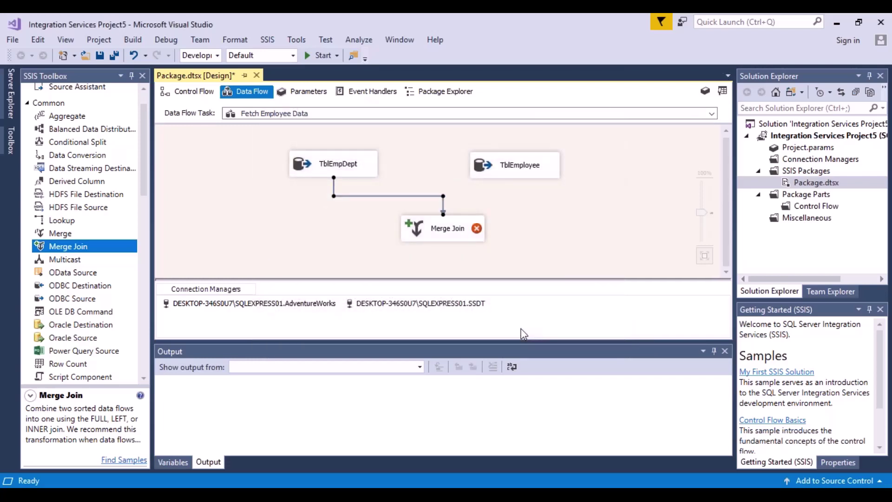
Connect the TblEmployee source's regular data output to the Merge Join transformation as its second input.
left_click(528, 167)
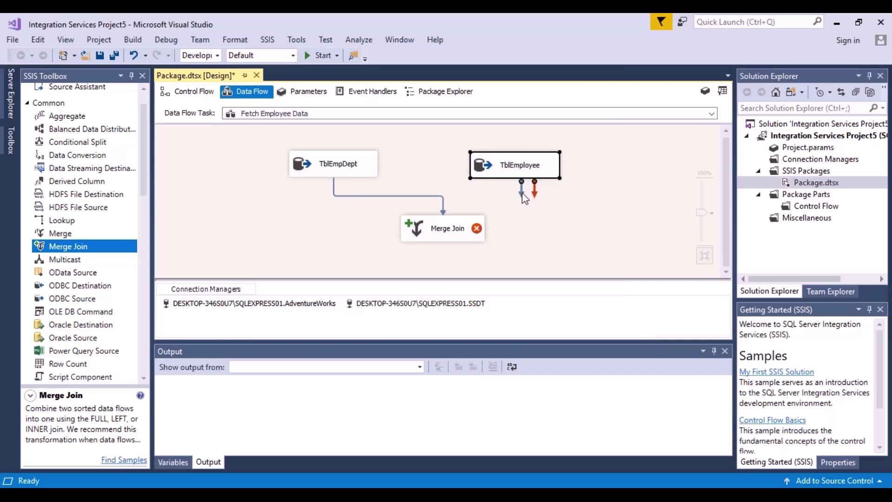
left_click_drag(523, 192, 459, 218)
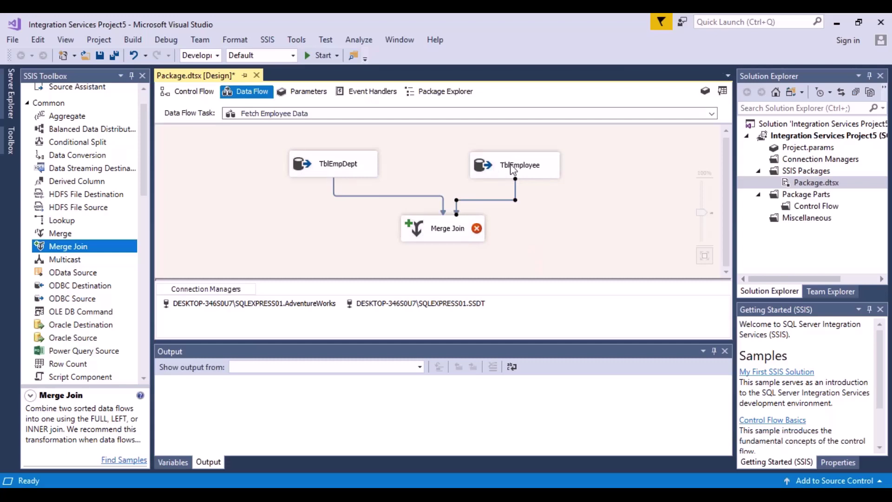
mouse_move(446, 231)
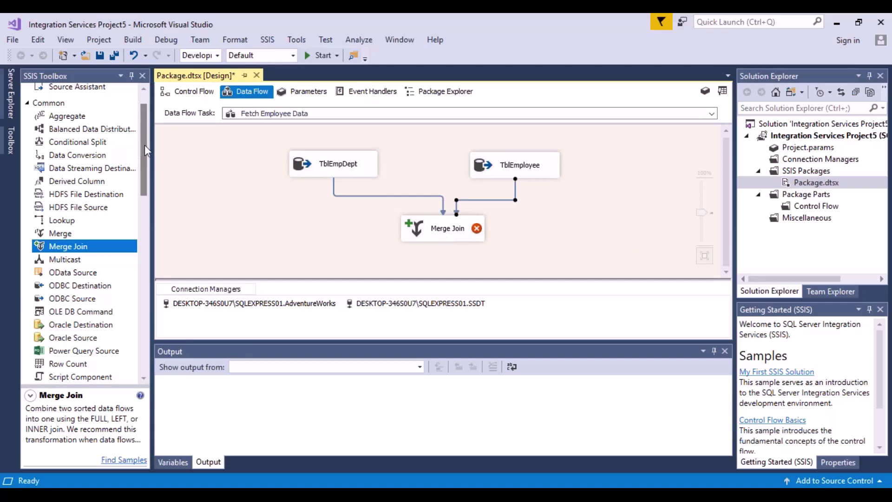
Add a Union All transformation to the data flow and place it directly below the Merge Join.
left_click_drag(144, 145, 151, 177)
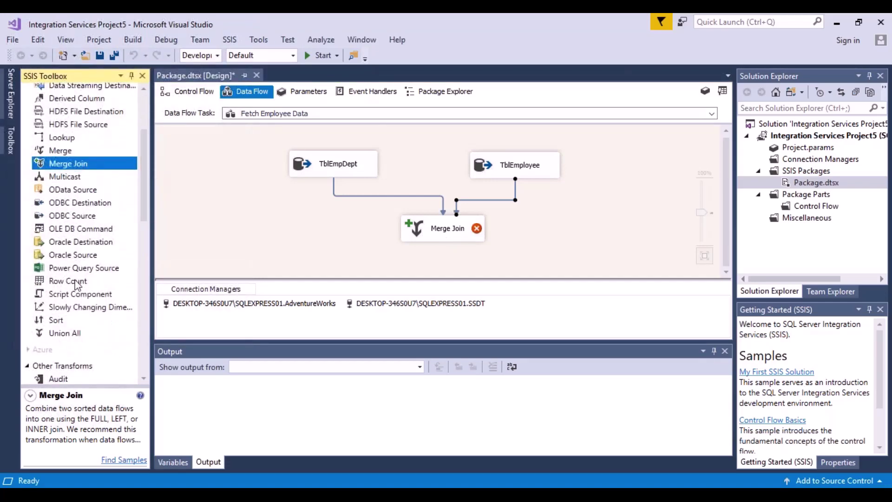
left_click(59, 335)
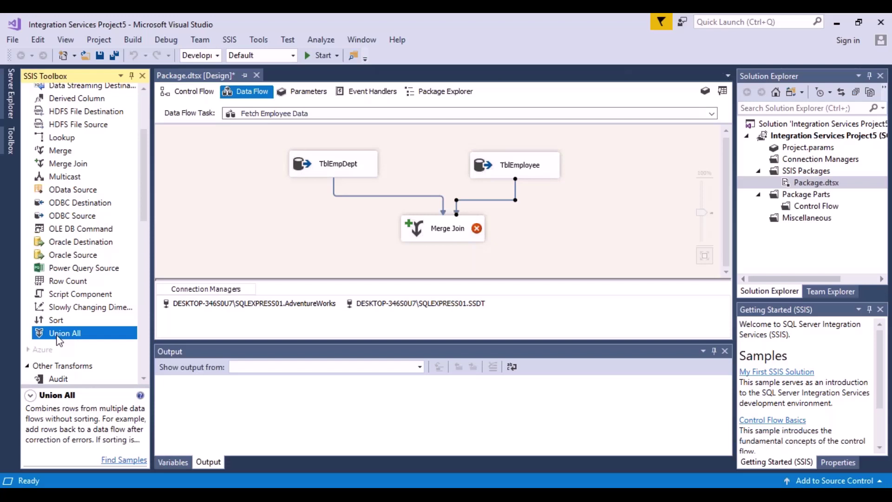
left_click_drag(57, 337, 334, 262)
left_click_drag(436, 262, 455, 263)
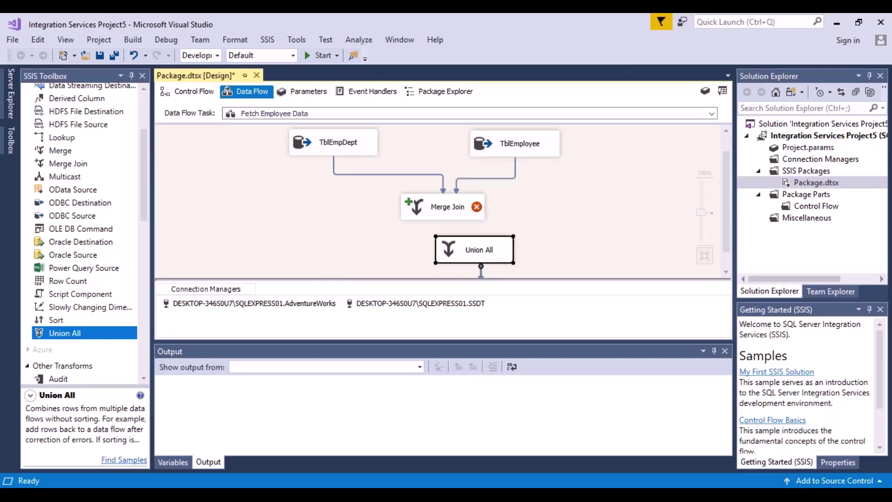
left_click_drag(456, 262, 434, 261)
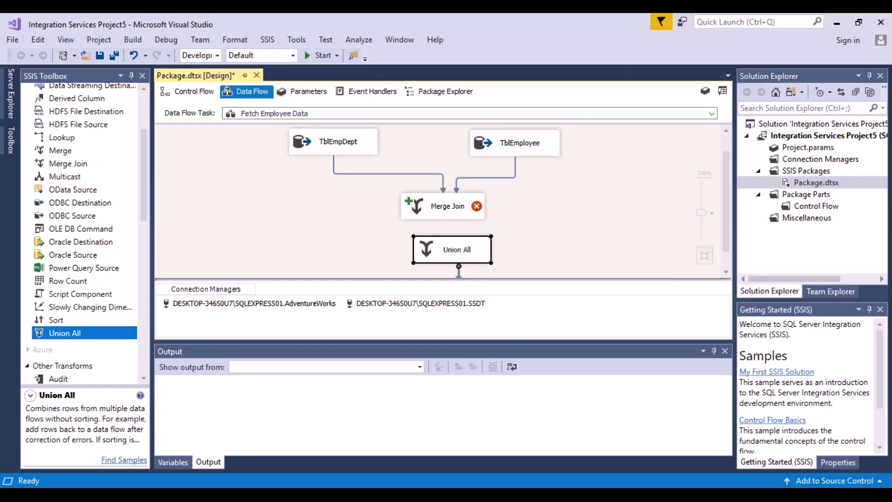
Connect the Merge Join transformation's output to the Union All transformation.
mouse_move(449, 214)
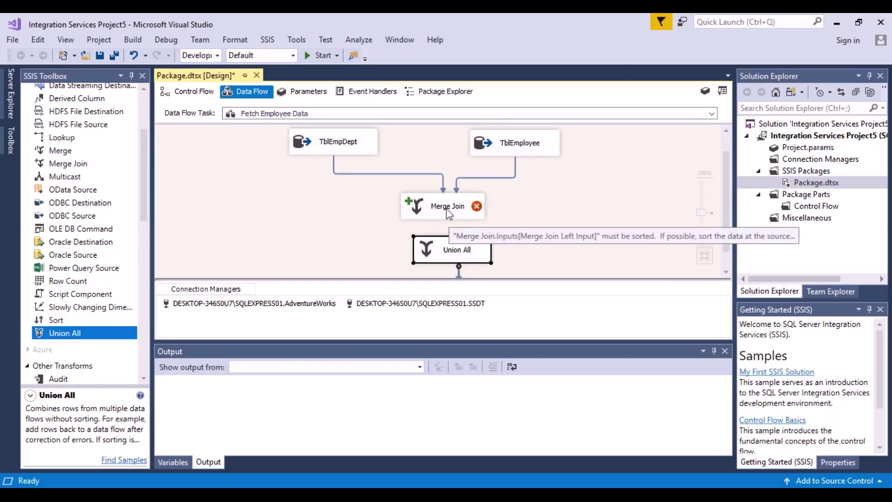
left_click(449, 214)
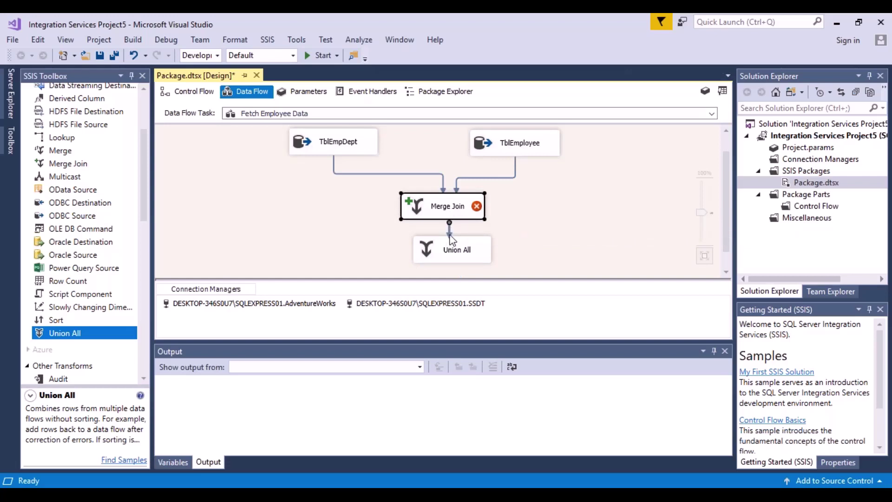
left_click_drag(450, 233, 454, 246)
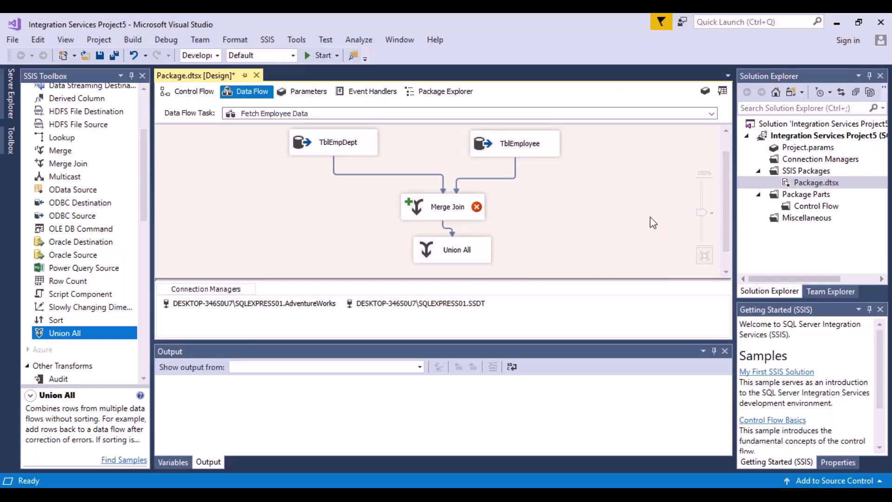
Check the validation error on the Merge Join transformation and try to open its editor.
left_click_drag(724, 207, 726, 182)
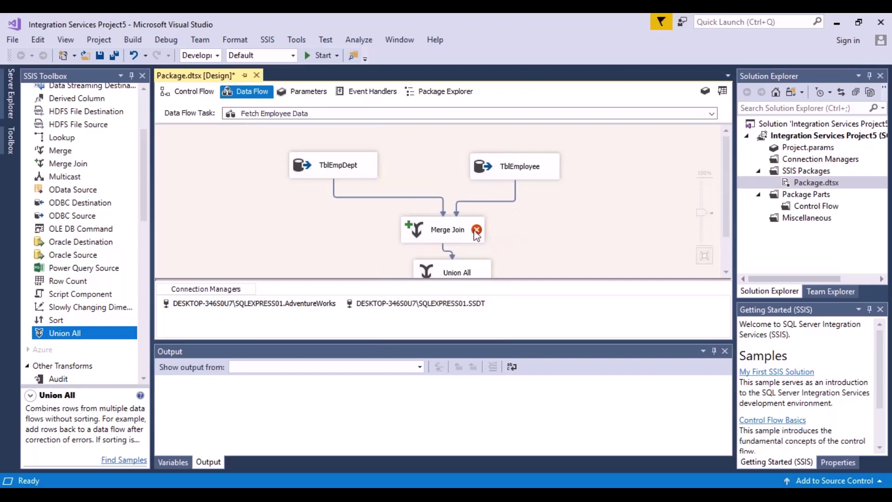
mouse_move(476, 232)
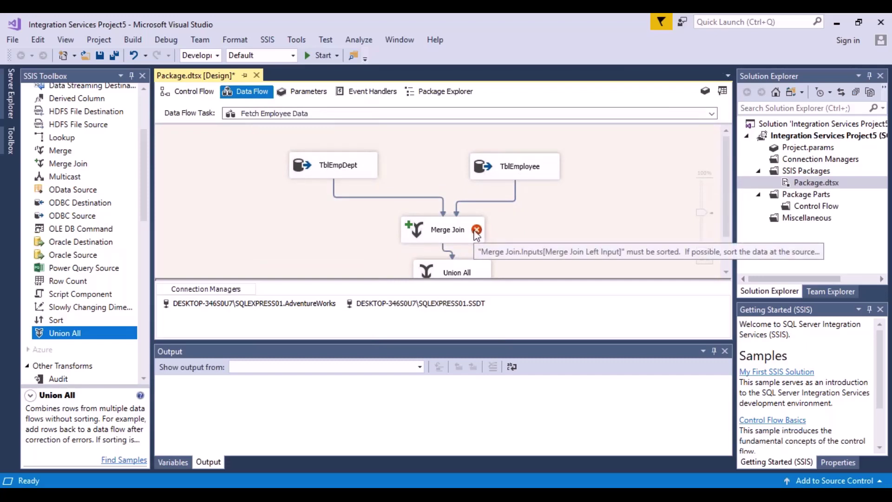
left_click(445, 234)
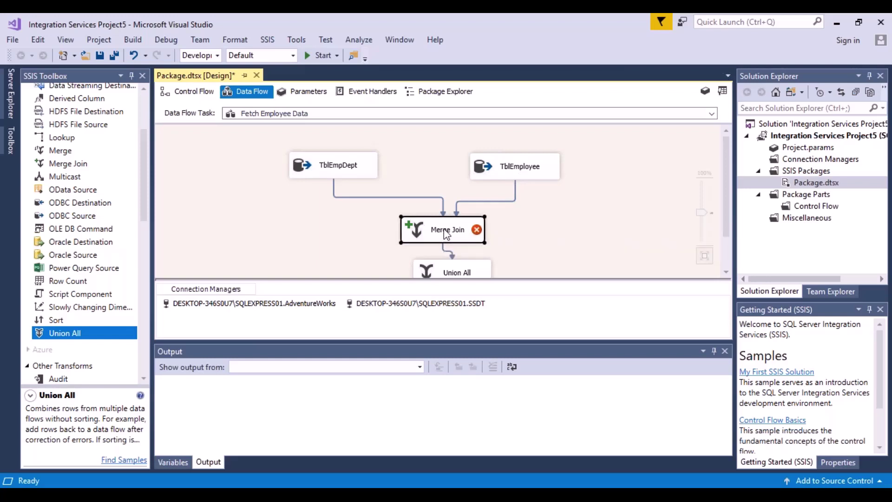
double_click(444, 230)
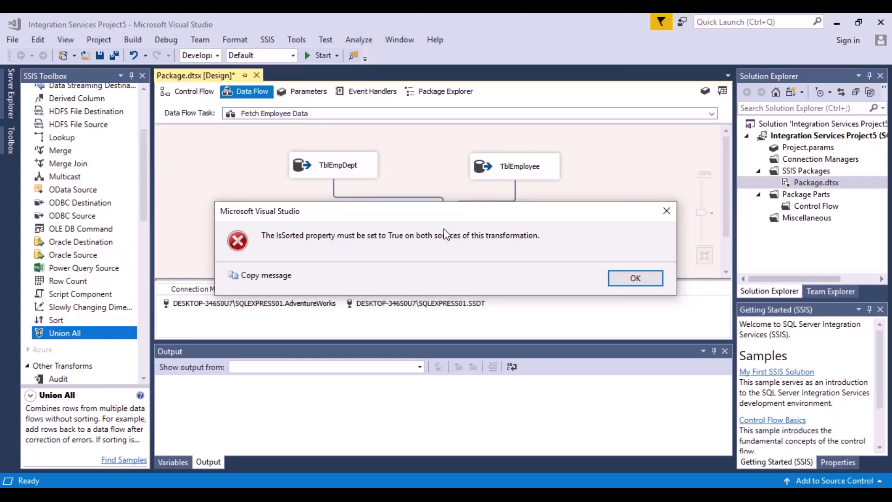
left_click(647, 280)
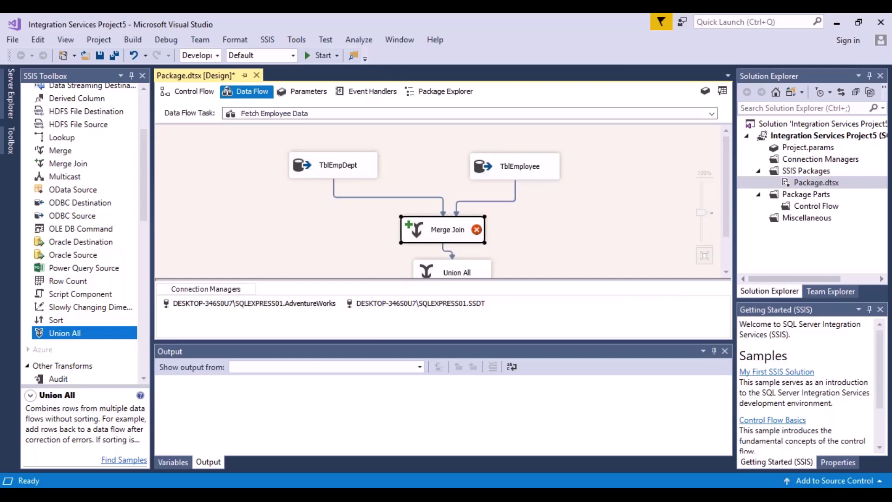
Examine the column and error output settings of the TblEmpDept source, leaving its editor without saving.
left_click(346, 168)
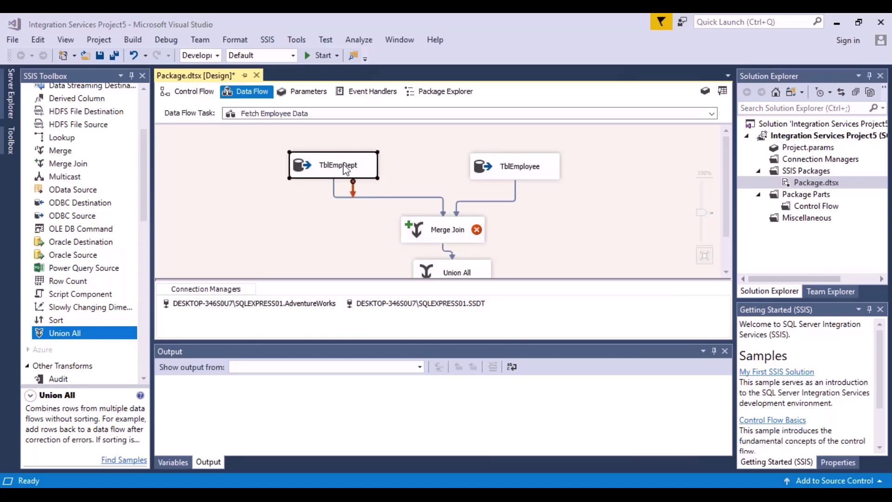
double_click(346, 168)
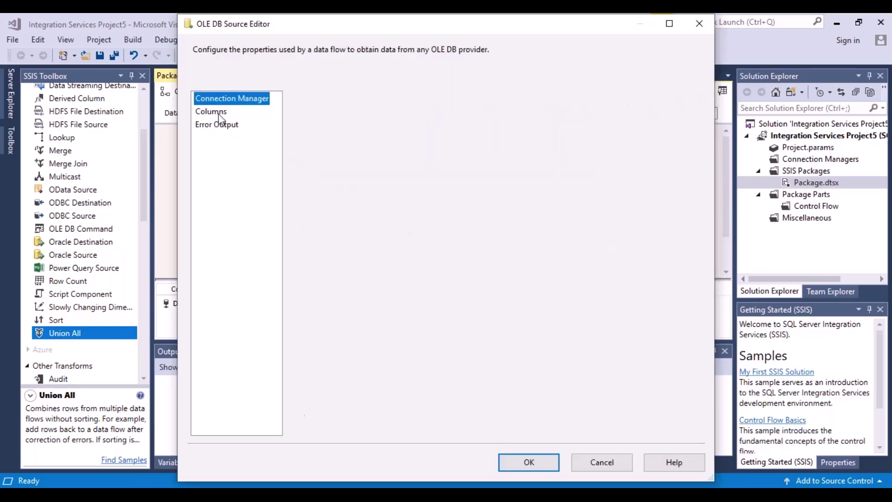
left_click(219, 113)
left_click(225, 130)
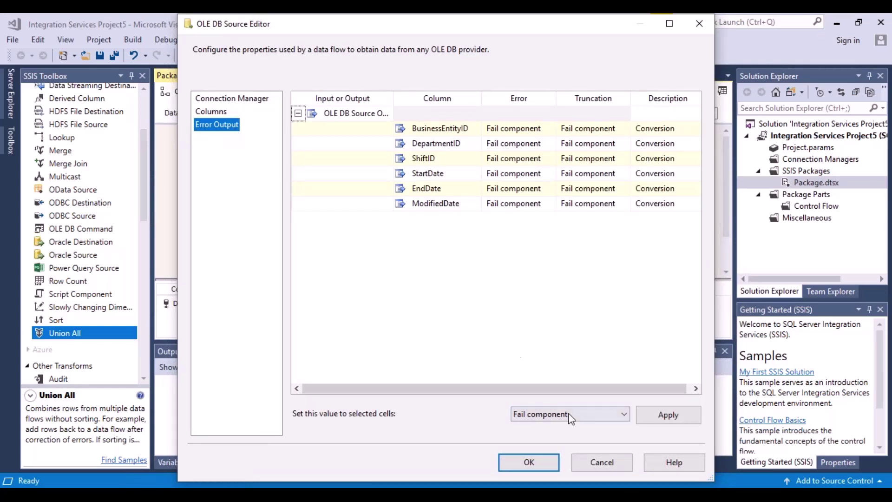
left_click(606, 470)
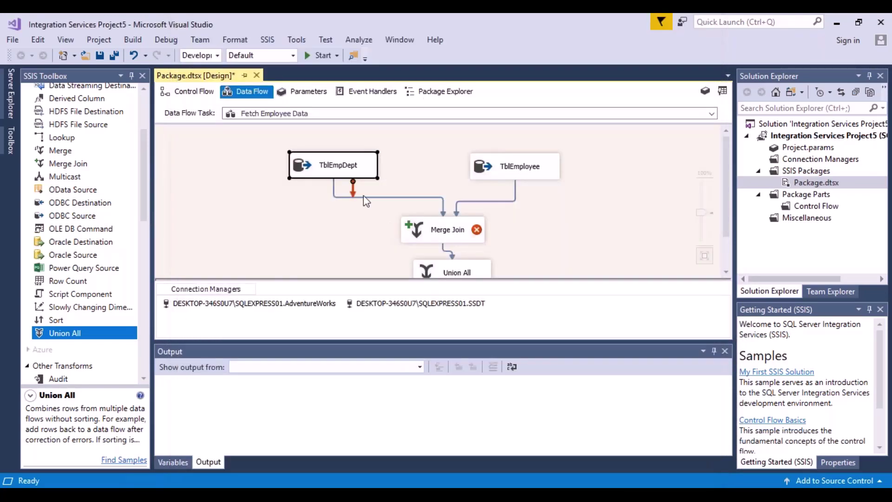
In the TblEmpDept source's advanced editor, set IsSorted to True for the OLE DB Source Output.
right_click(333, 170)
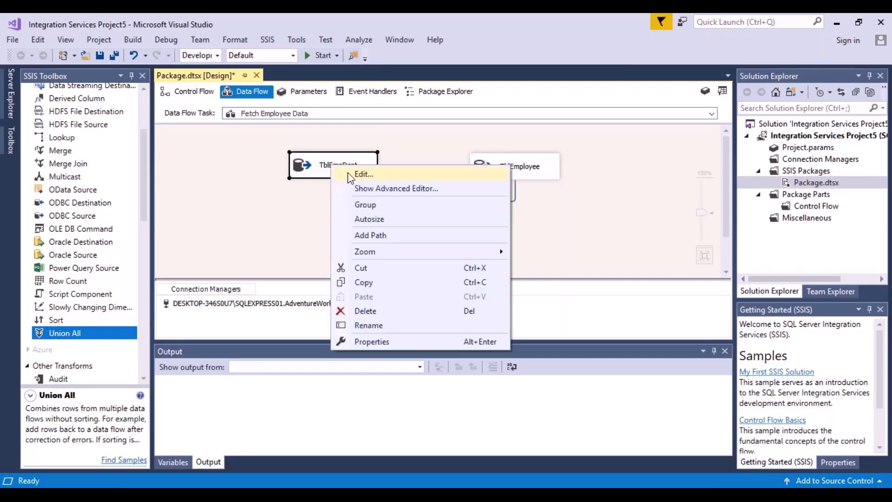
left_click(388, 188)
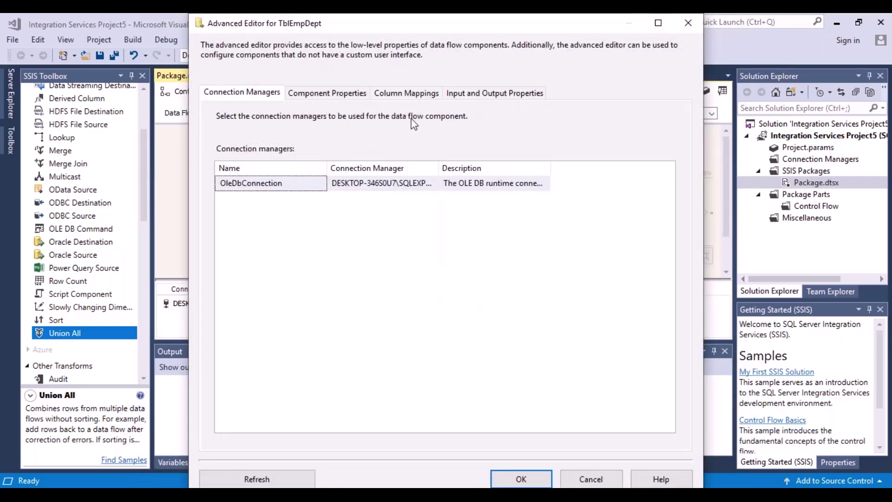
left_click(501, 95)
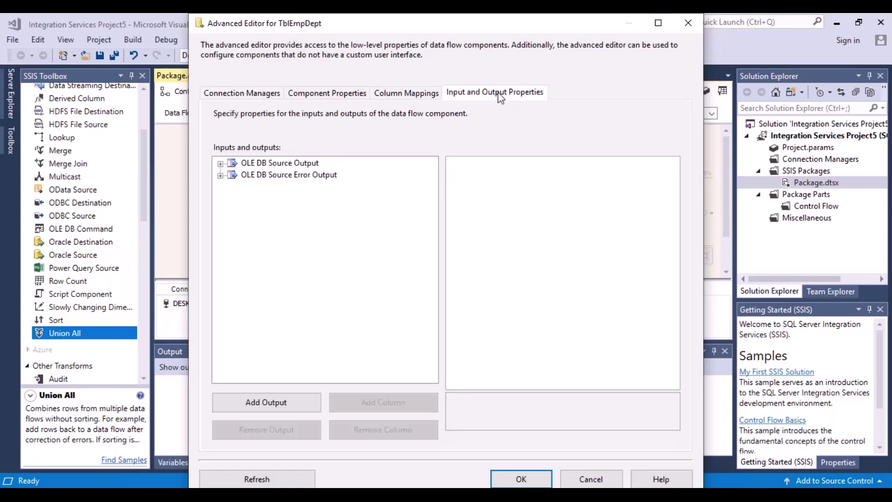
left_click(251, 164)
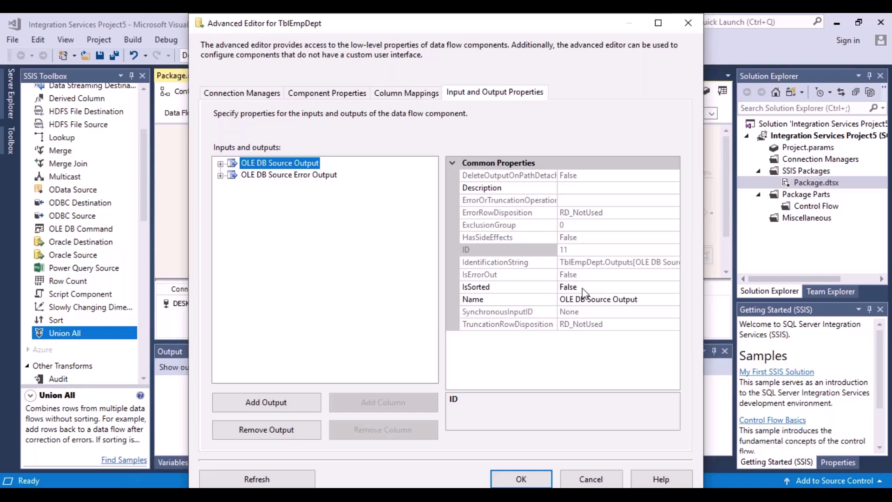
left_click(674, 287)
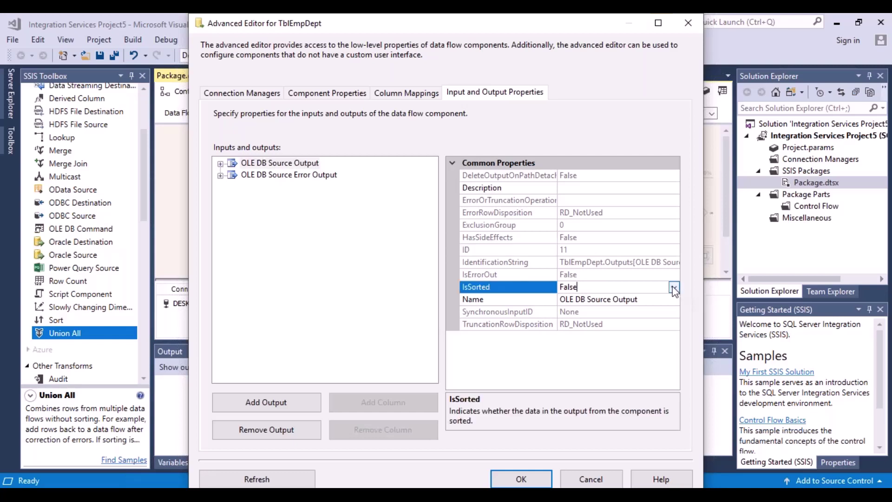
left_click(674, 287)
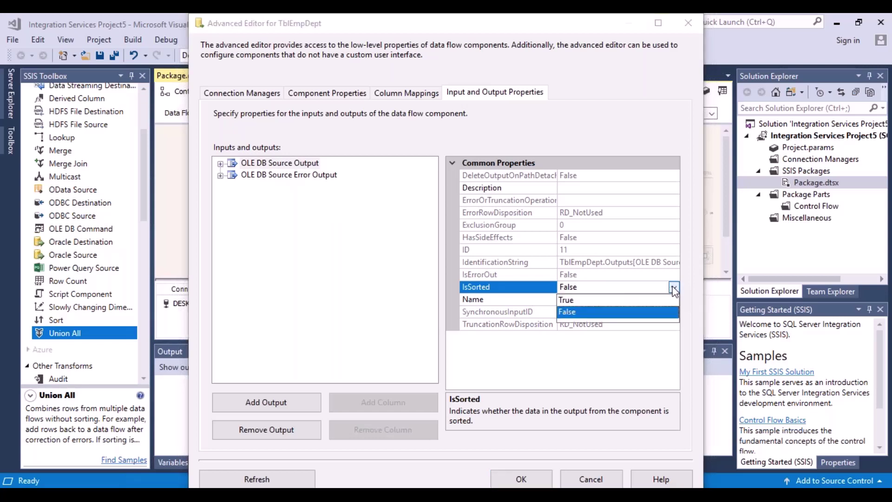
left_click(567, 300)
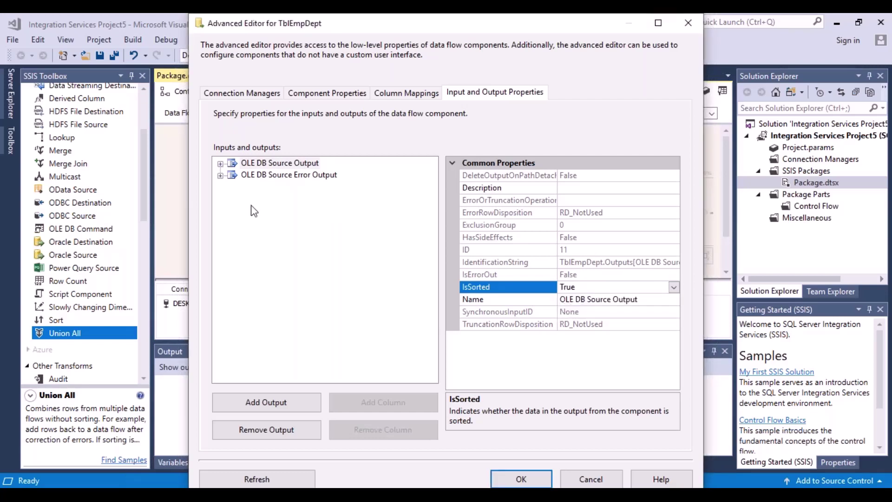
Set SortKeyPosition to 1 for TblEmpDept's BusinessEntityID output column and save the source's advanced settings.
left_click(221, 163)
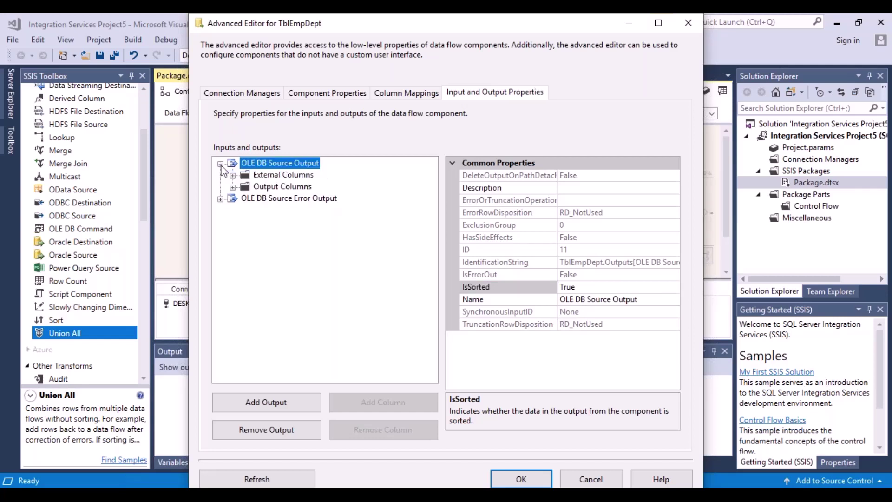
left_click(233, 187)
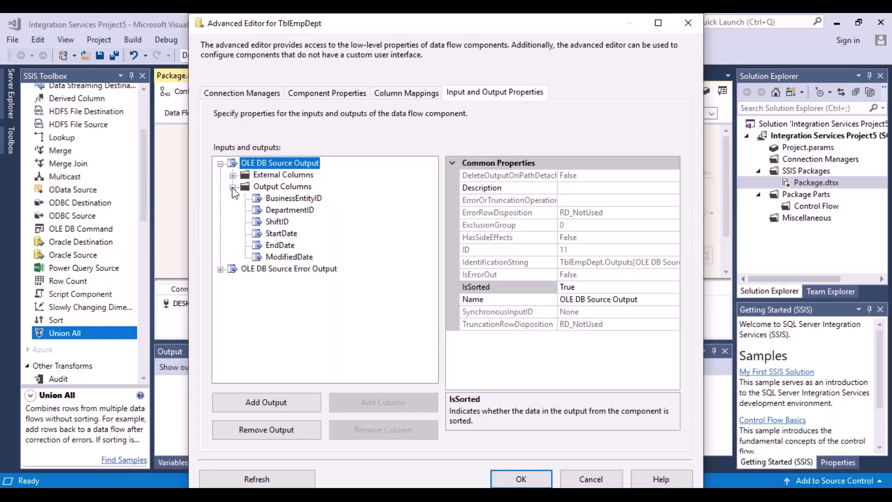
left_click(282, 199)
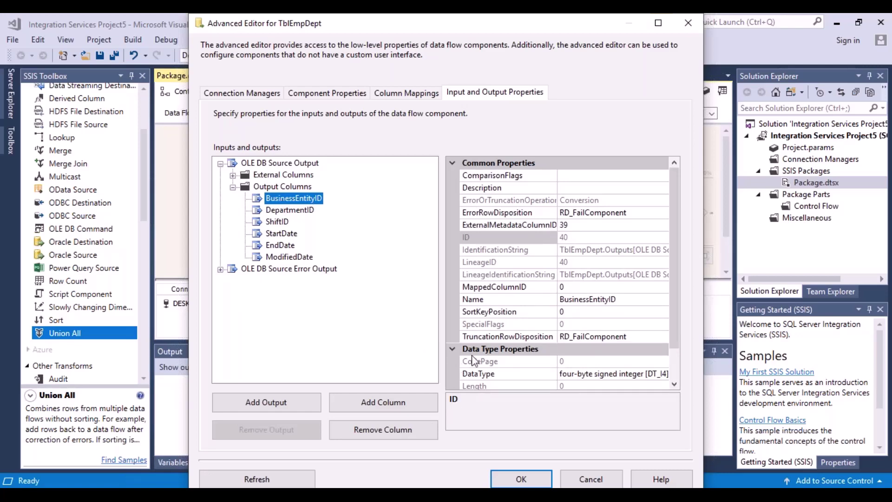
left_click(521, 312)
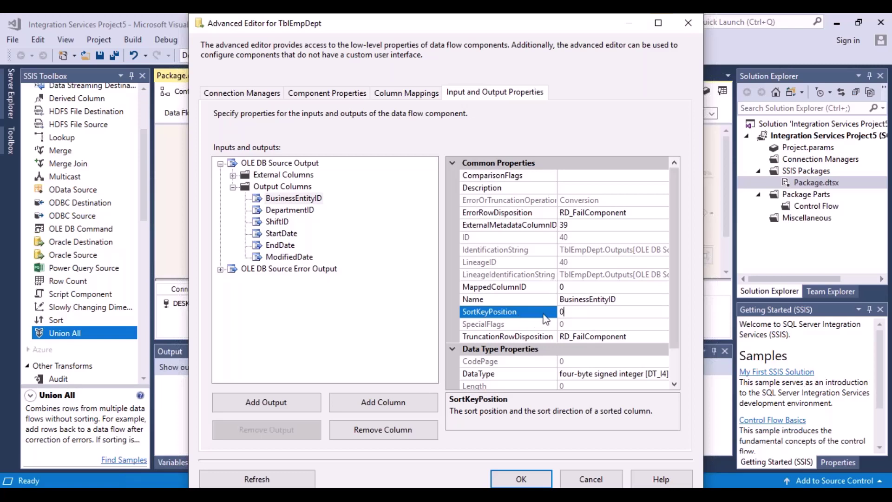
left_click(568, 315)
type("1")
left_click(312, 211)
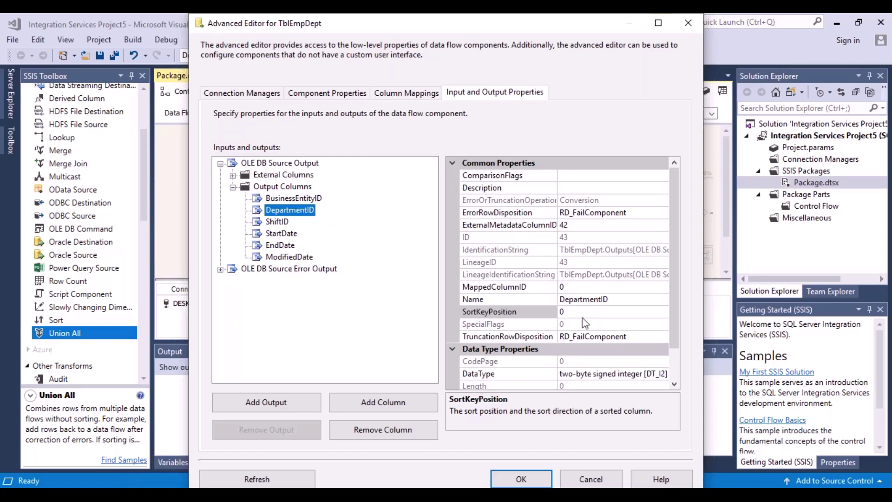
left_click(279, 200)
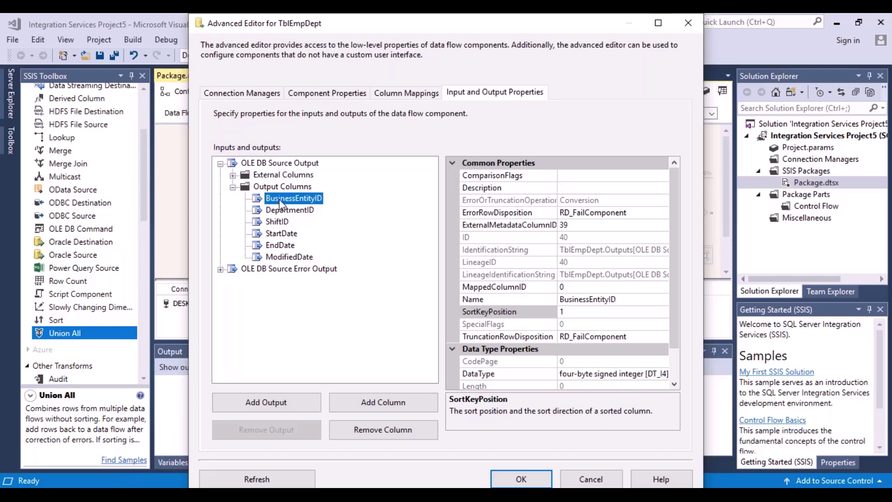
left_click(529, 482)
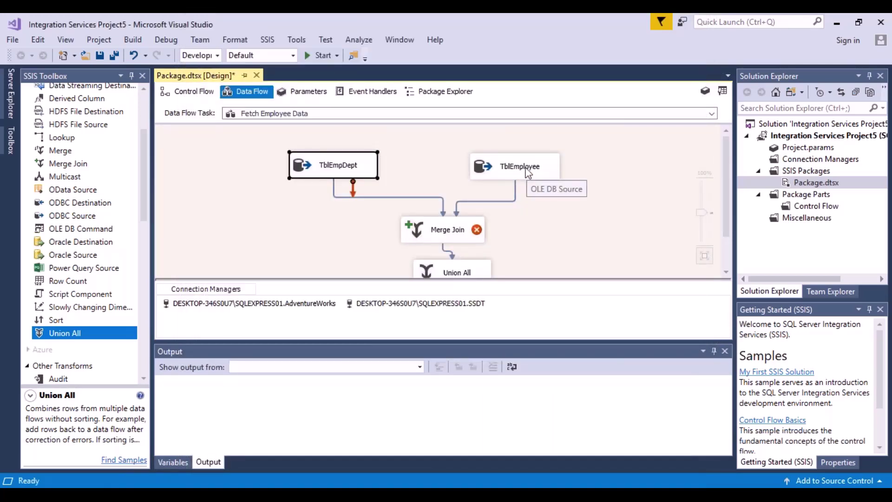
In the TblEmployee source's advanced editor, set IsSorted to True for the OLE DB Source Output.
left_click(528, 171)
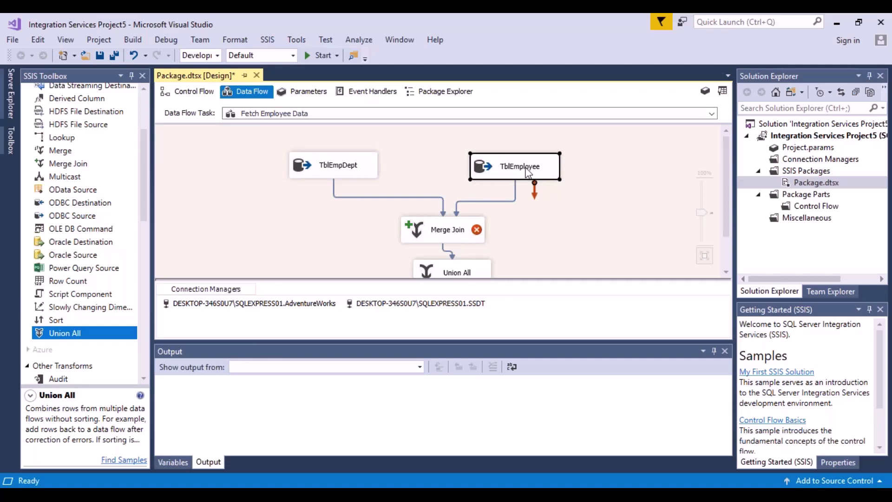
right_click(528, 173)
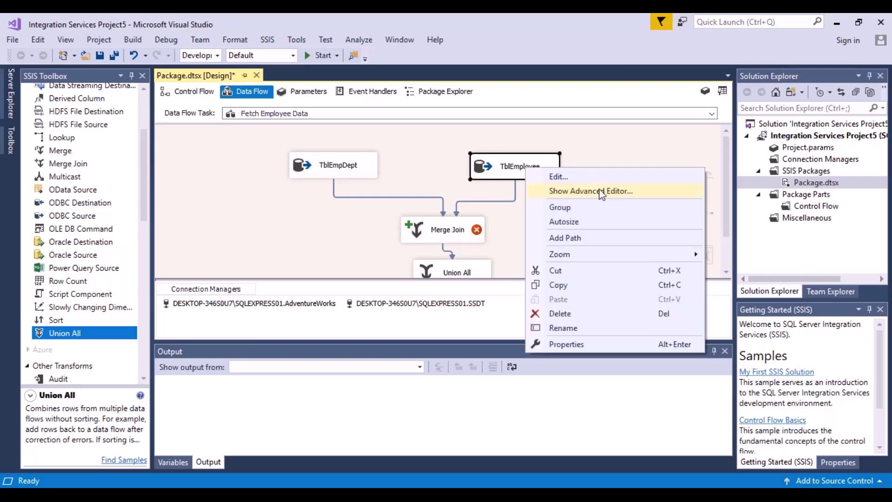
left_click(601, 192)
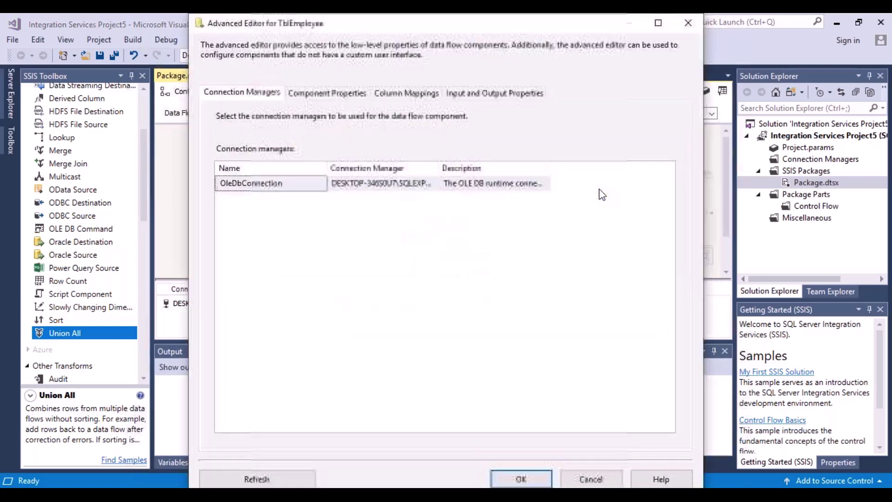
left_click(511, 94)
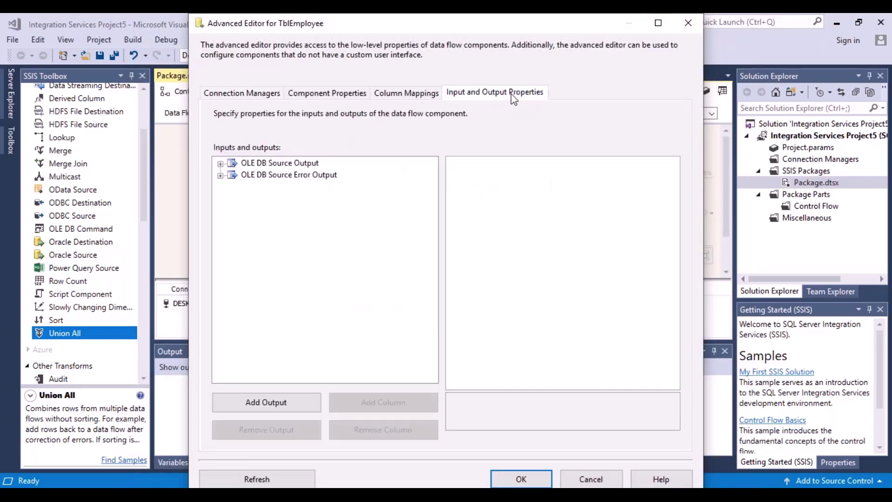
left_click(281, 165)
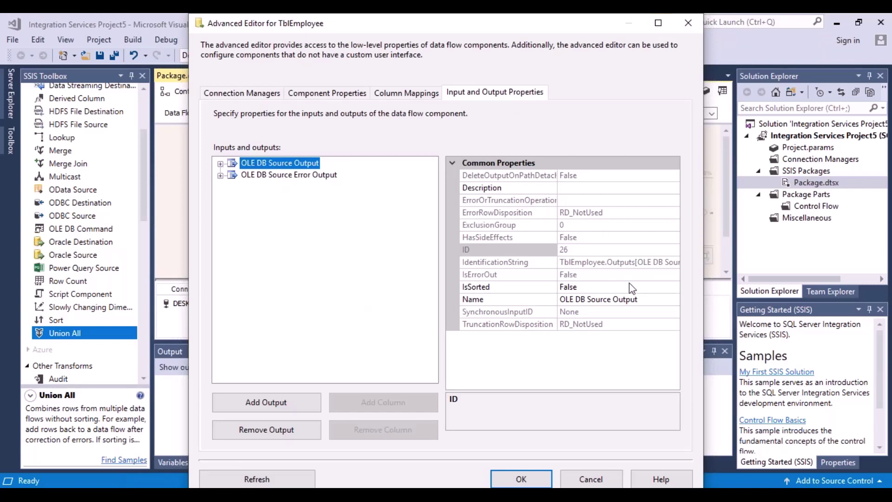
left_click(631, 284)
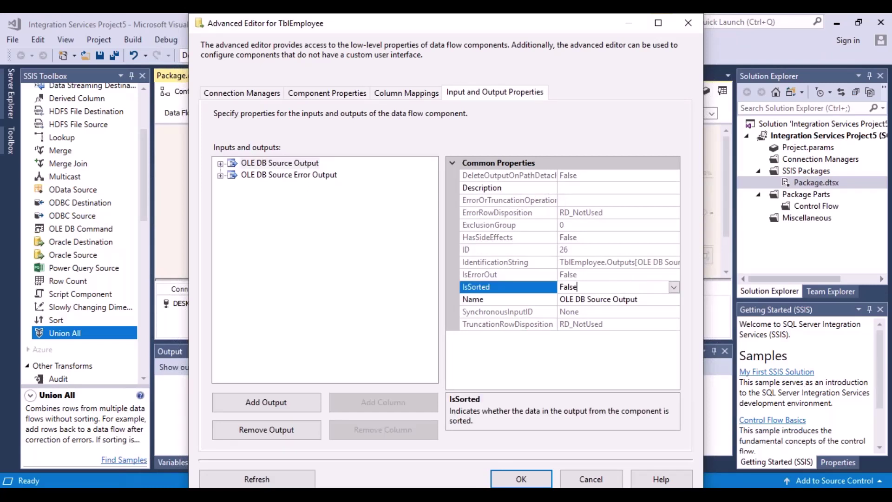
left_click(674, 287)
left_click(571, 300)
Set SortKeyPosition to 1 for TblEmployee's BusinessEntityID output column and save the source's advanced settings.
left_click(220, 165)
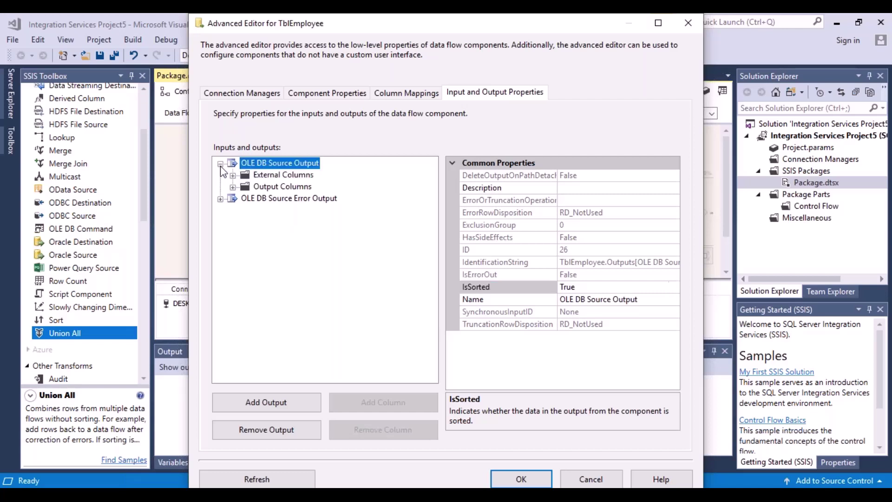
left_click(233, 187)
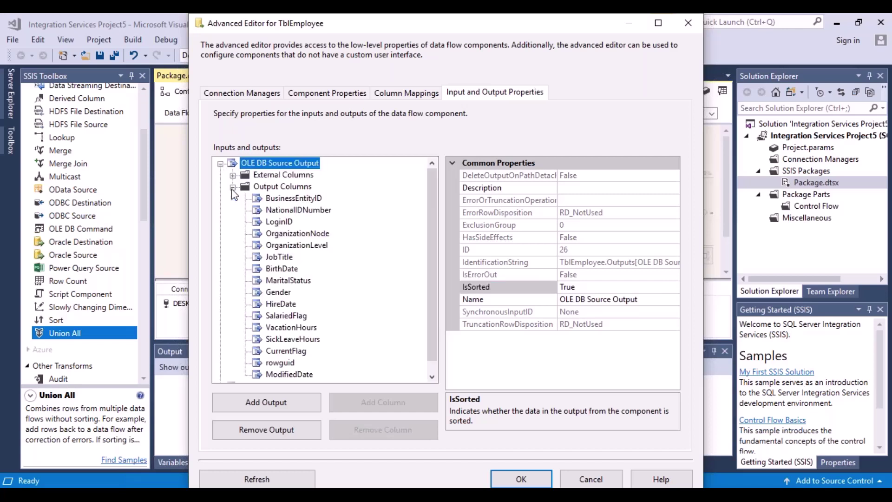
left_click(290, 200)
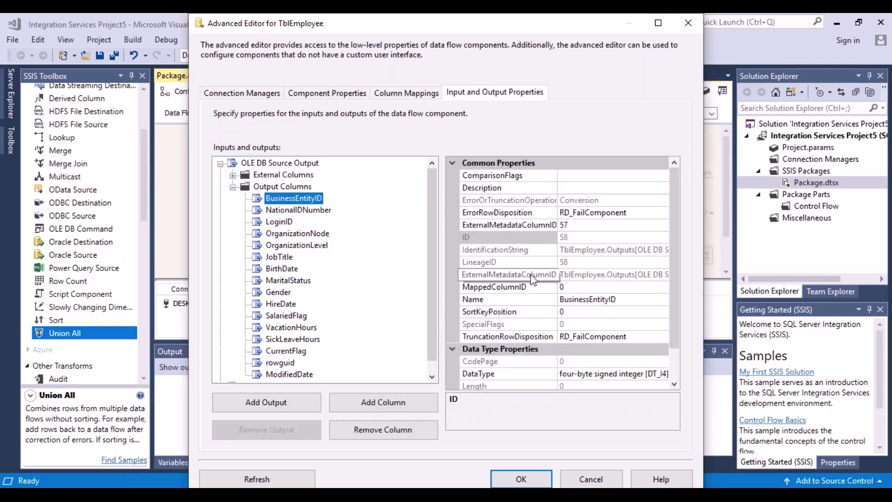
left_click(562, 311)
left_click_drag(563, 312, 553, 311)
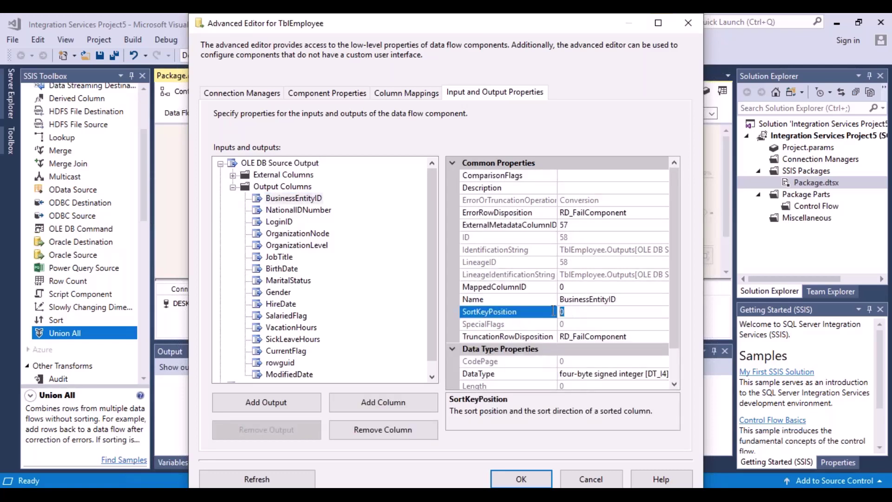
type("1")
left_click(543, 480)
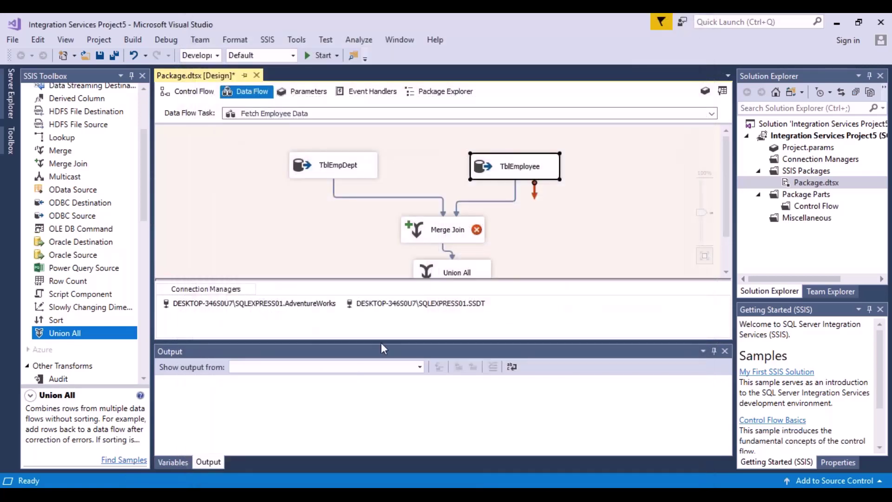
Open the Merge Join transformation for editing, review the join types and set the join type to Left outer join.
mouse_move(454, 236)
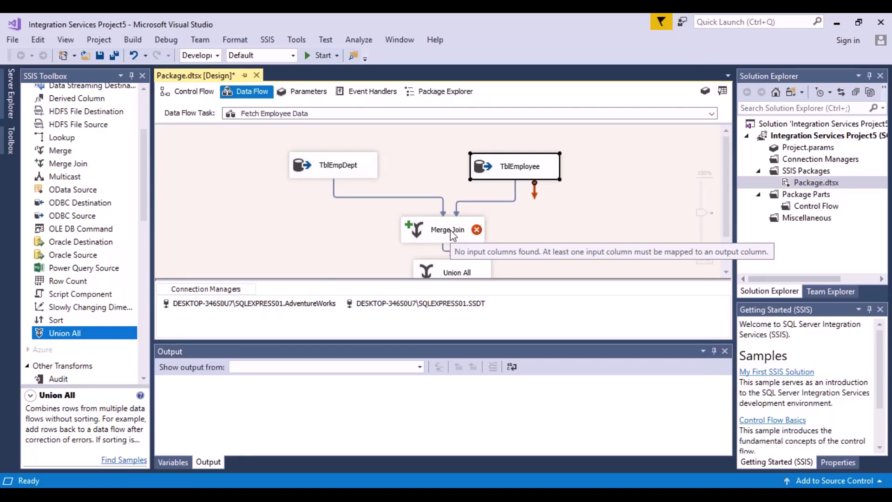
double_click(454, 235)
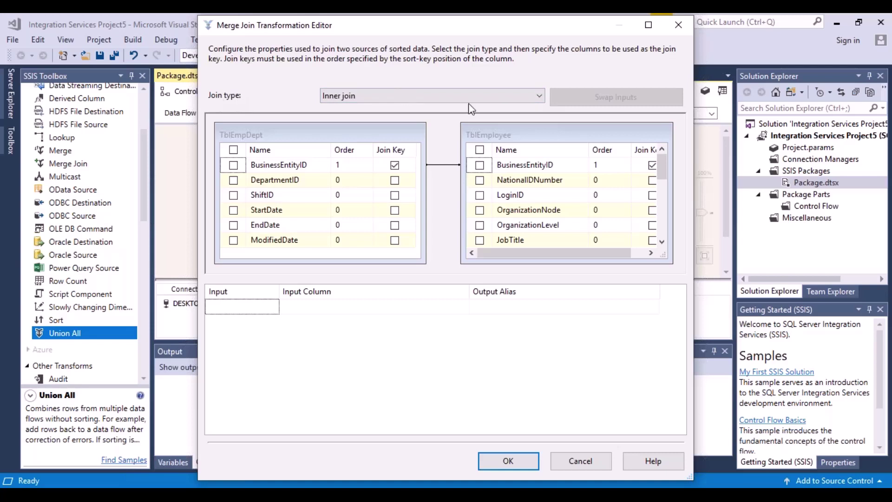
left_click(539, 96)
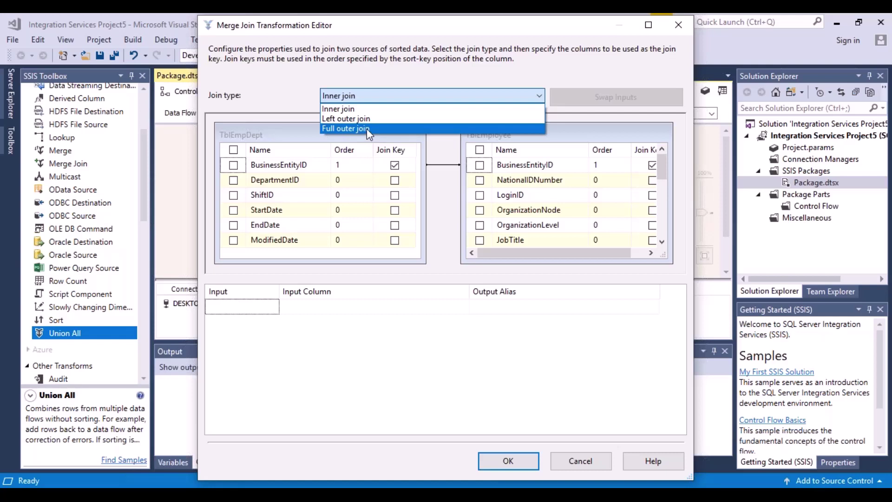
left_click(355, 110)
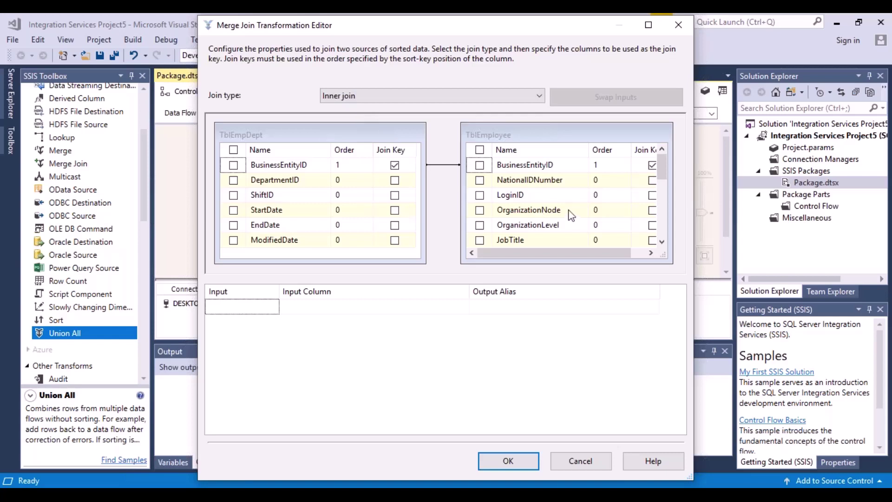
left_click(539, 99)
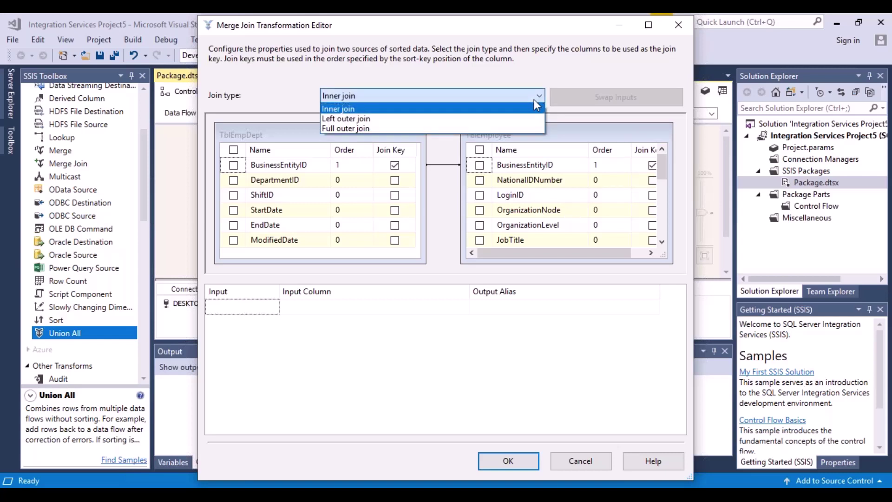
left_click(400, 119)
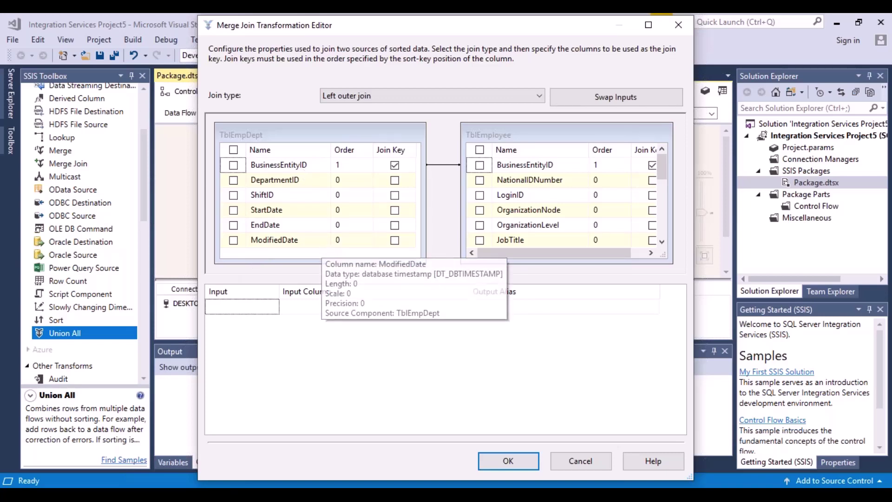
Include TblEmployee's NationalIDNumber in the Merge Join output, toggle TblEmpDept's BusinessEntityID on and back off, and save the transformation.
mouse_move(542, 185)
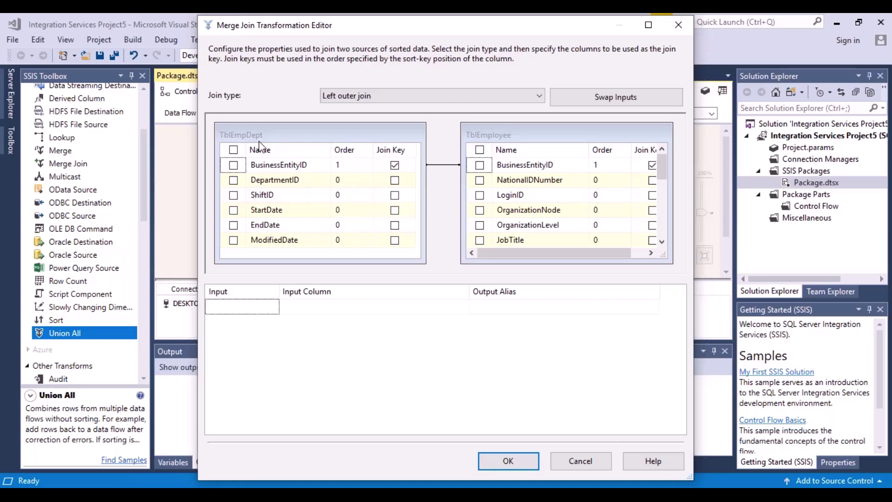
left_click(480, 180)
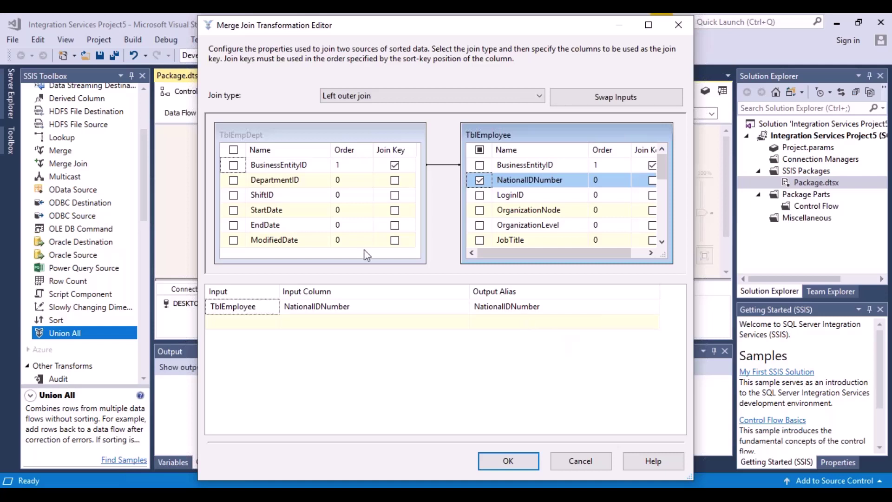
left_click(234, 165)
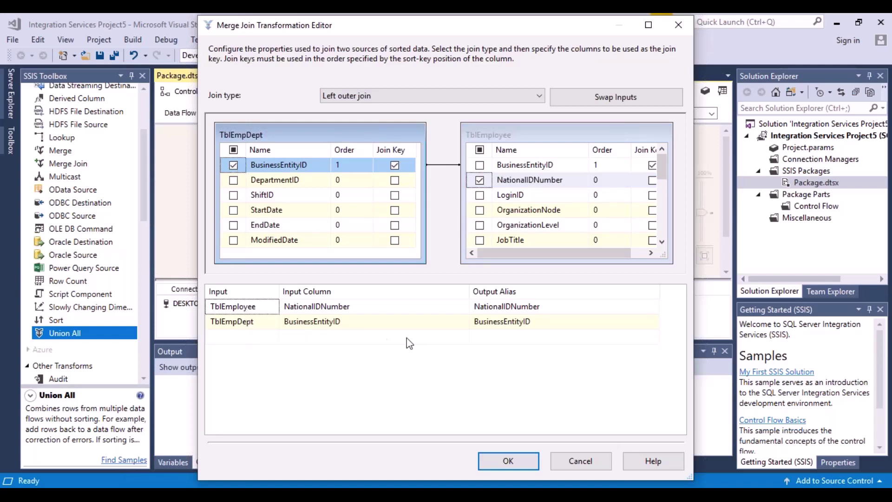
left_click(234, 166)
left_click(511, 461)
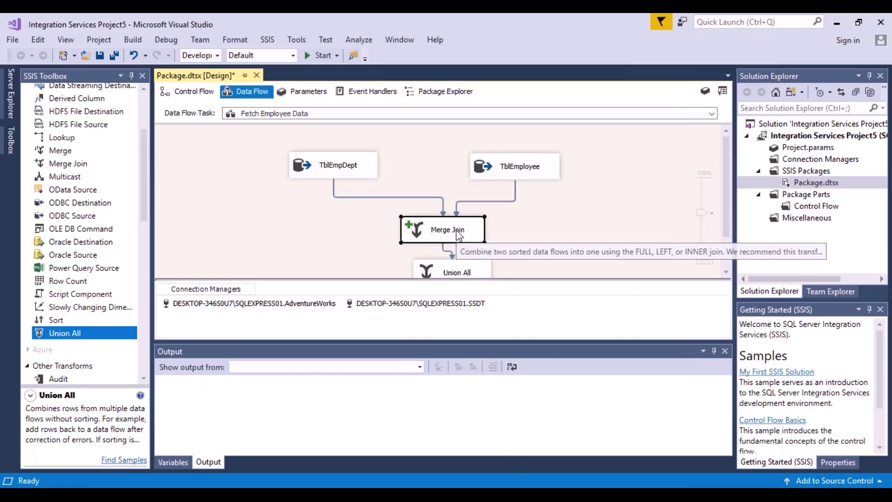
Reopen the Merge Join transformation and review its join type, join keys and output columns.
left_click(459, 235)
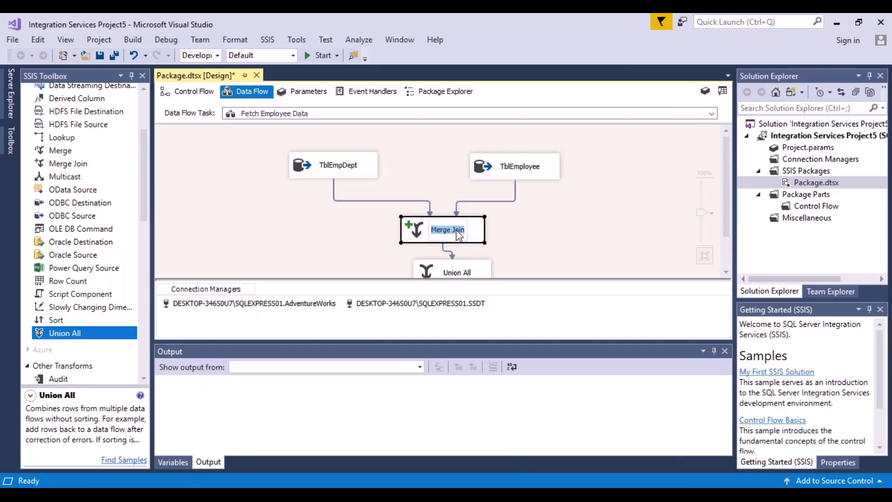
double_click(428, 230)
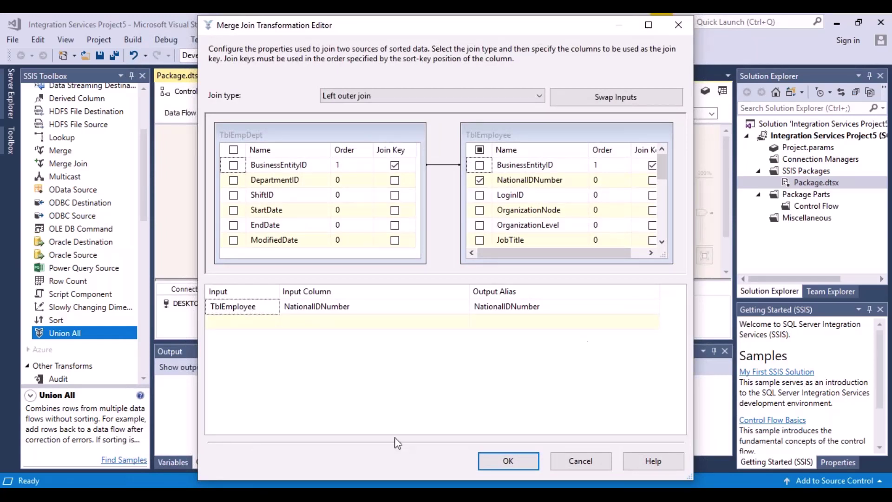
left_click(508, 461)
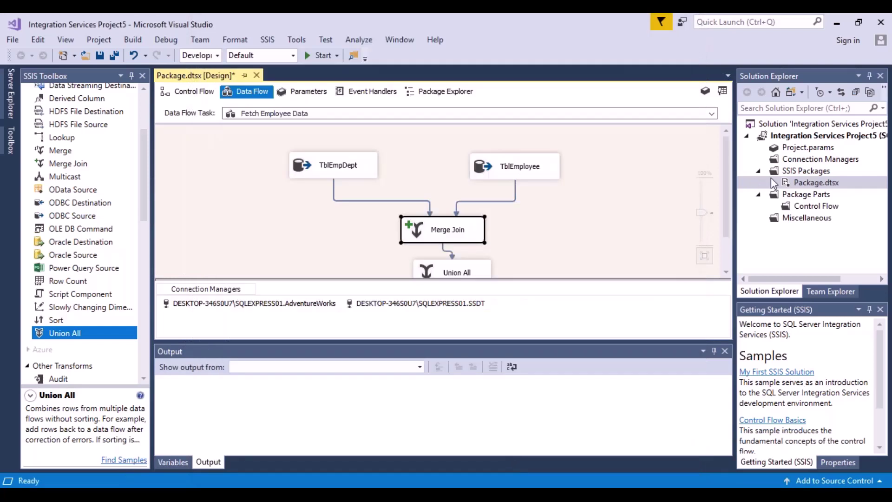
Enable a data viewer on the path between Merge Join and Union All.
left_click_drag(728, 201, 730, 215)
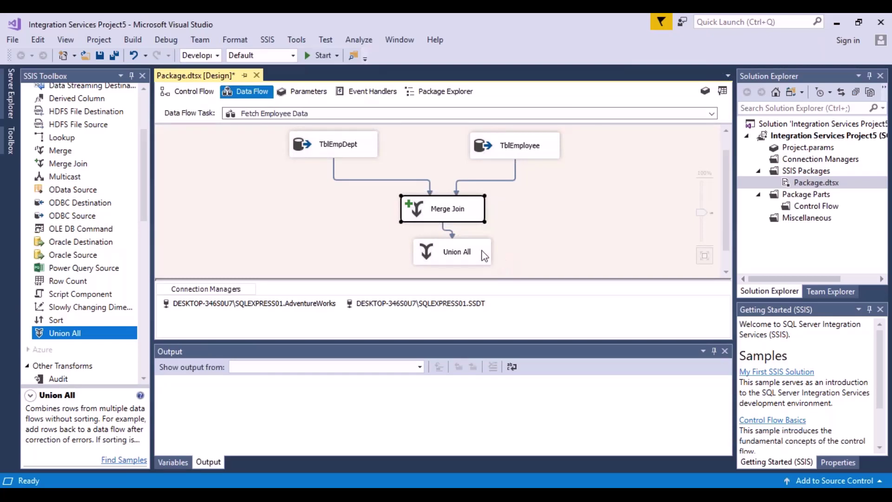
left_click(453, 235)
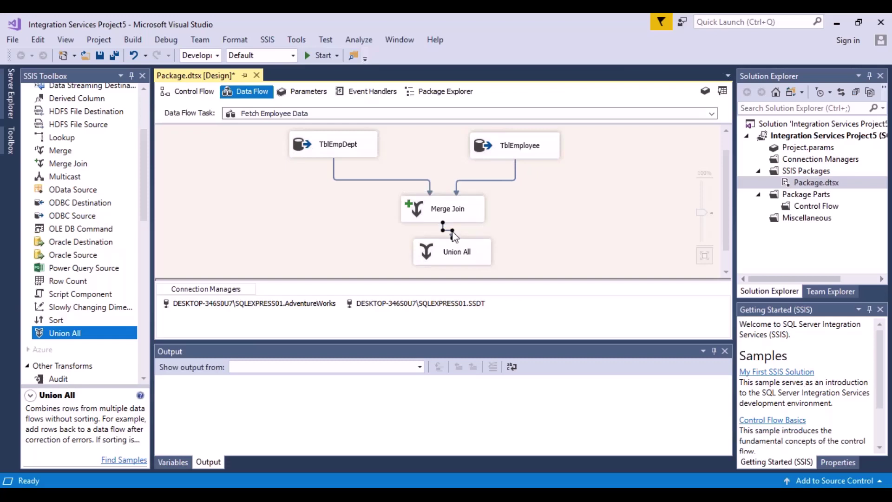
right_click(454, 236)
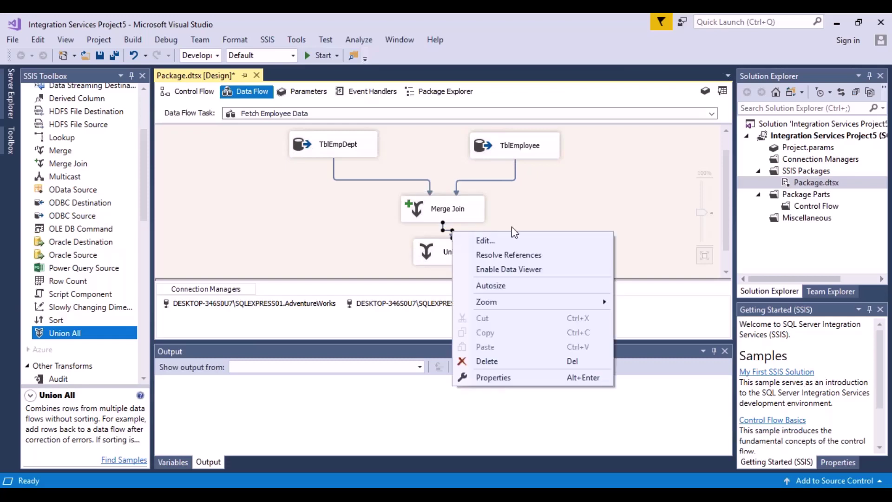
left_click(538, 269)
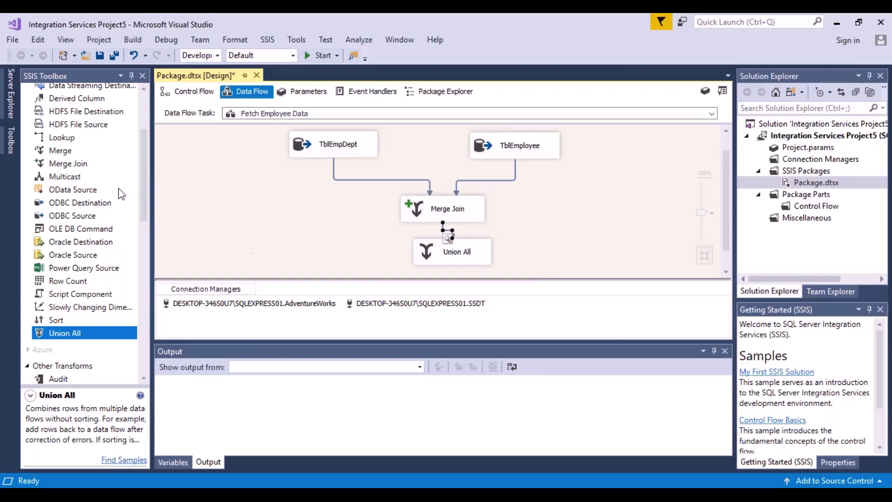
Save the package, start a debug run and dismiss the validation dialog.
left_click(100, 56)
left_click(320, 56)
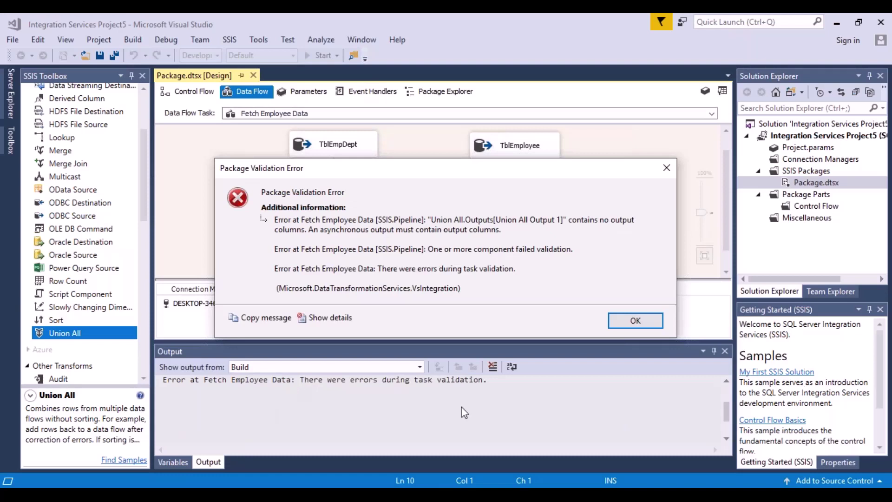
left_click(632, 323)
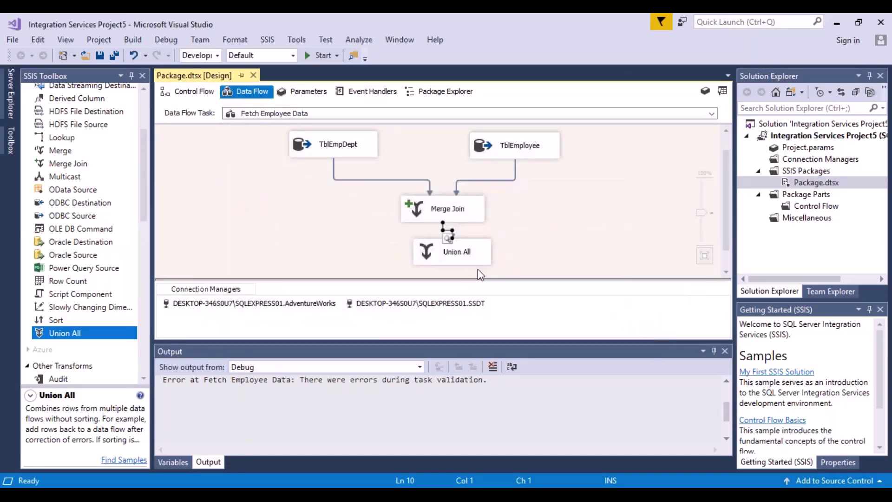
Open the Union All transformation and check which columns are available for Union All Input 1, leaving the mapping on <ignore>.
left_click(465, 259)
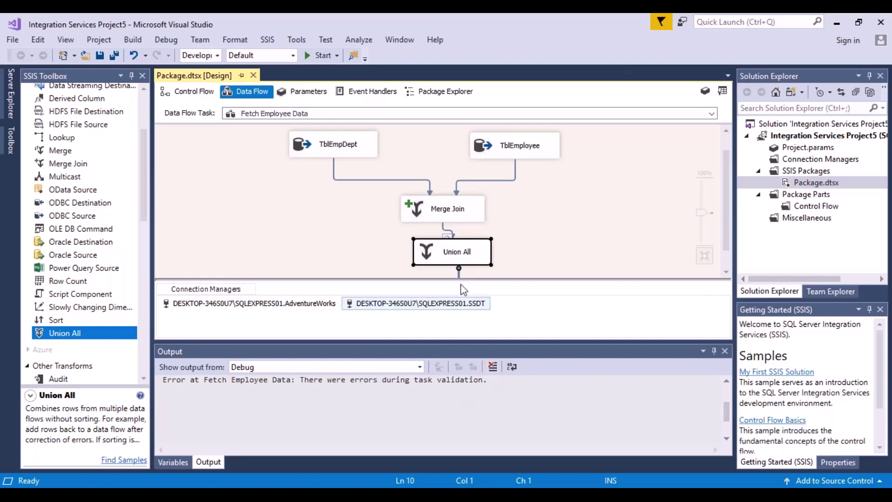
left_click(457, 254)
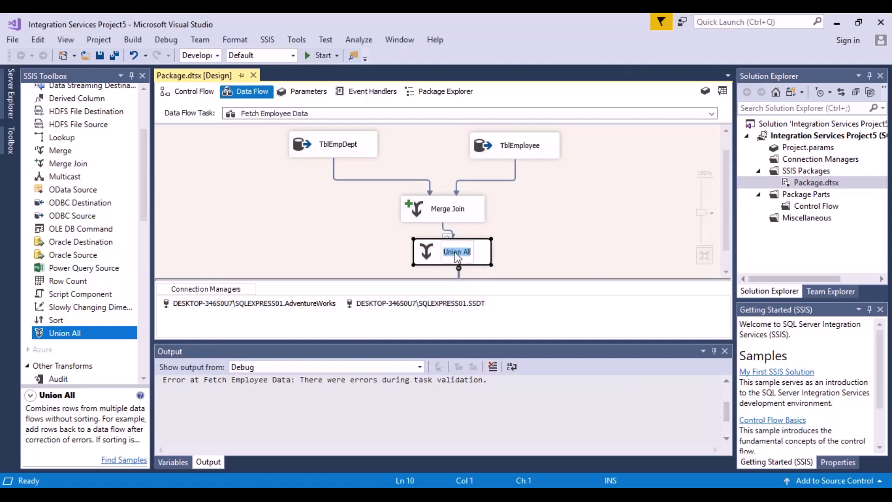
double_click(431, 255)
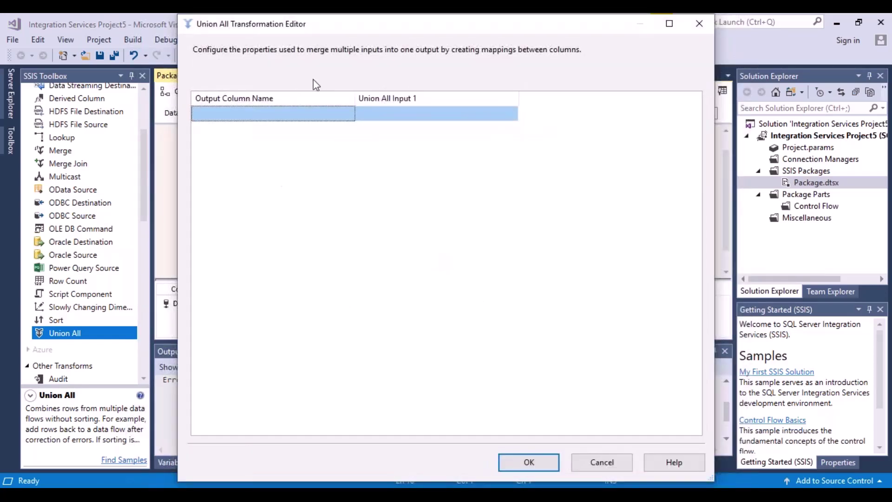
left_click(353, 114)
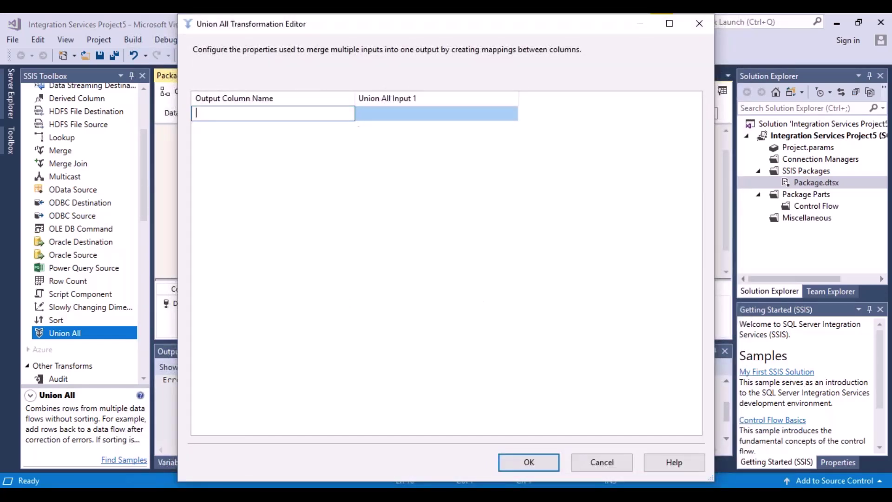
left_click(381, 115)
left_click(513, 116)
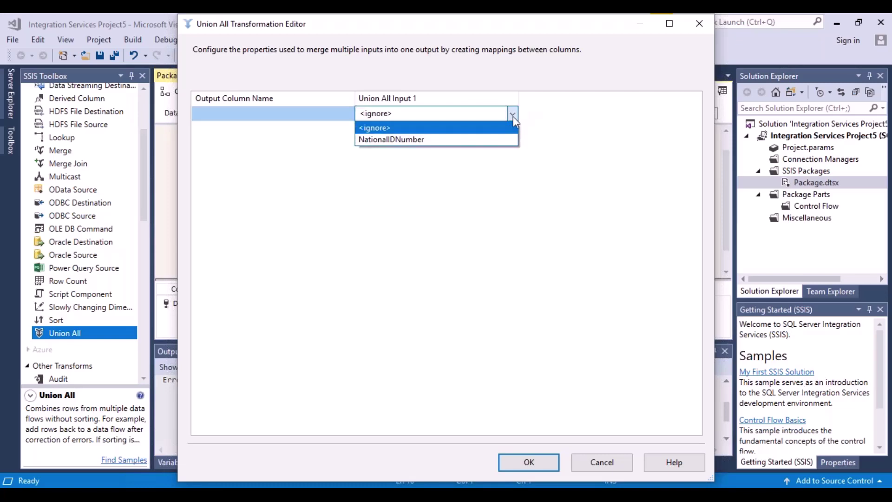
left_click(514, 116)
left_click(530, 463)
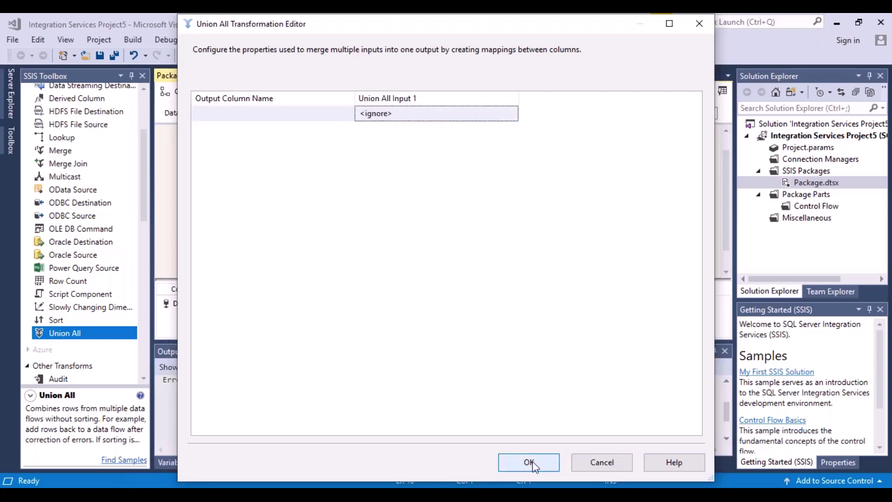
Add TblEmpDept's BusinessEntityID to the Merge Join output and save the transformation.
double_click(450, 210)
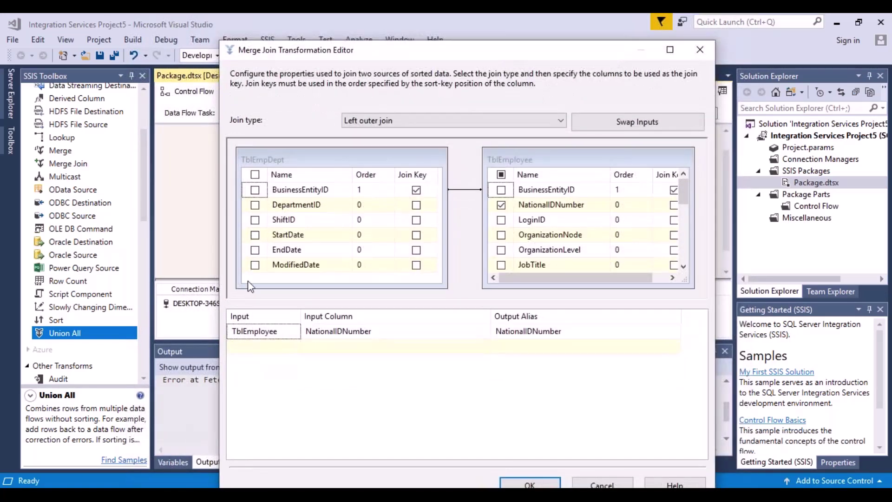
left_click(255, 189)
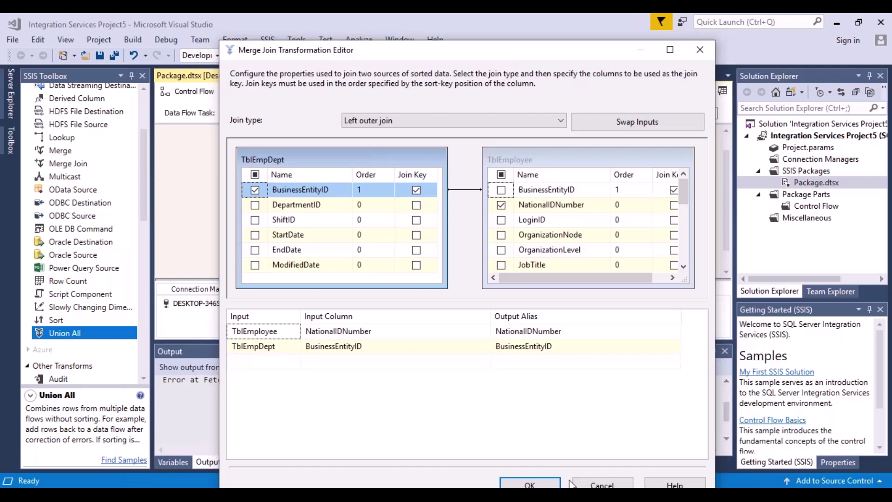
left_click(553, 484)
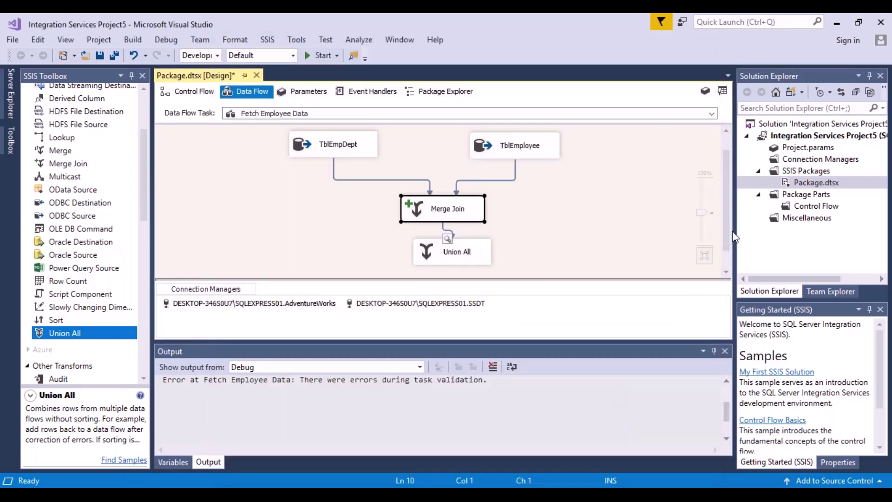
Recheck the output column mapping in the Union All transformation and close its editor.
left_click_drag(726, 231, 726, 246)
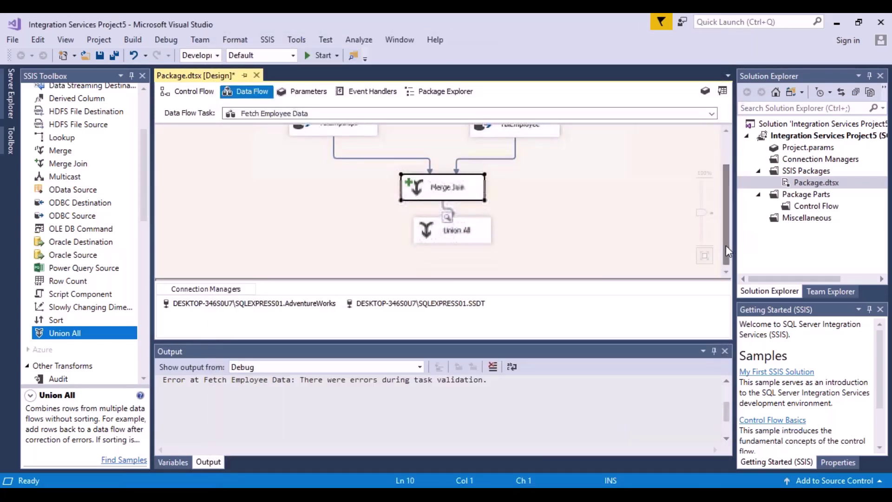
double_click(478, 232)
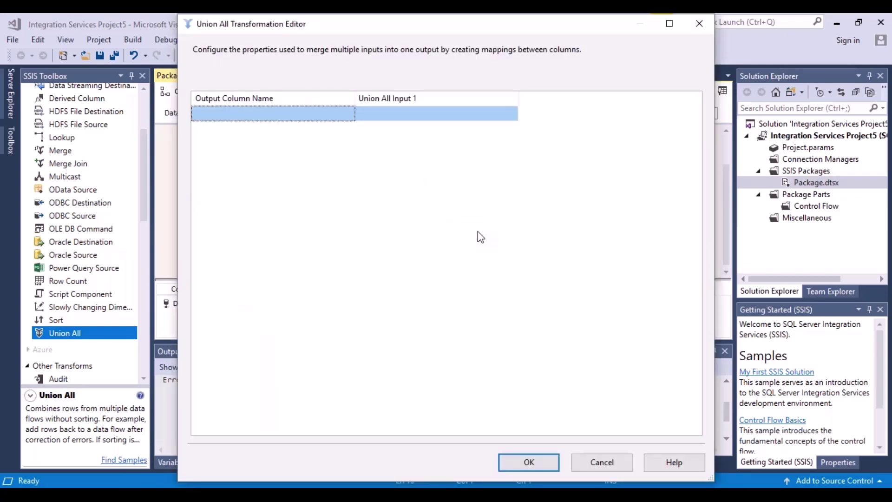
left_click(351, 110)
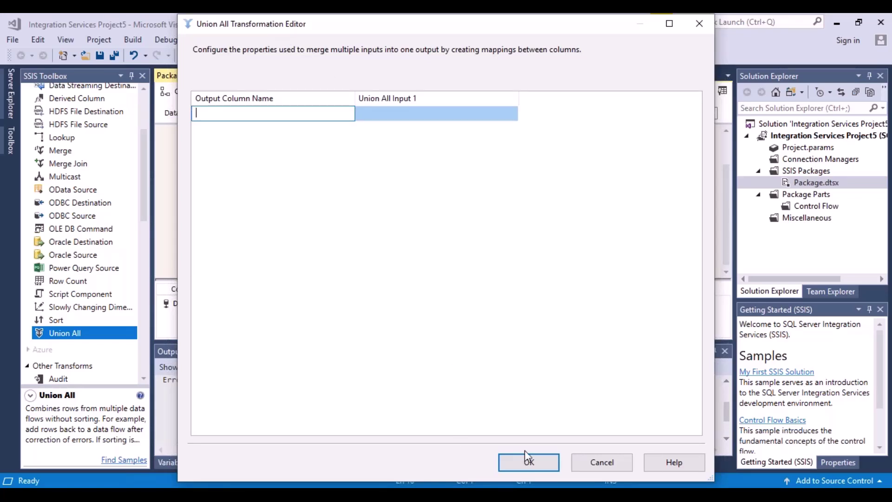
left_click(534, 464)
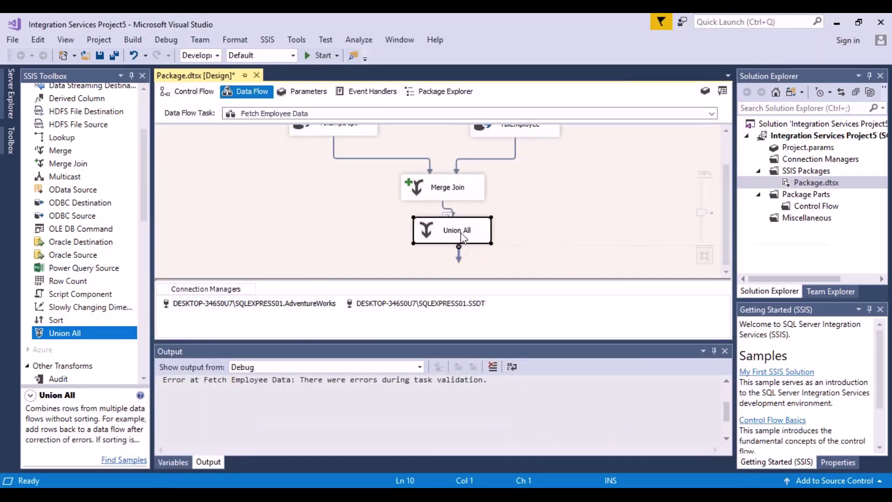
Move the Union All transformation slightly away from Merge Join and save the package.
left_click_drag(463, 238, 481, 242)
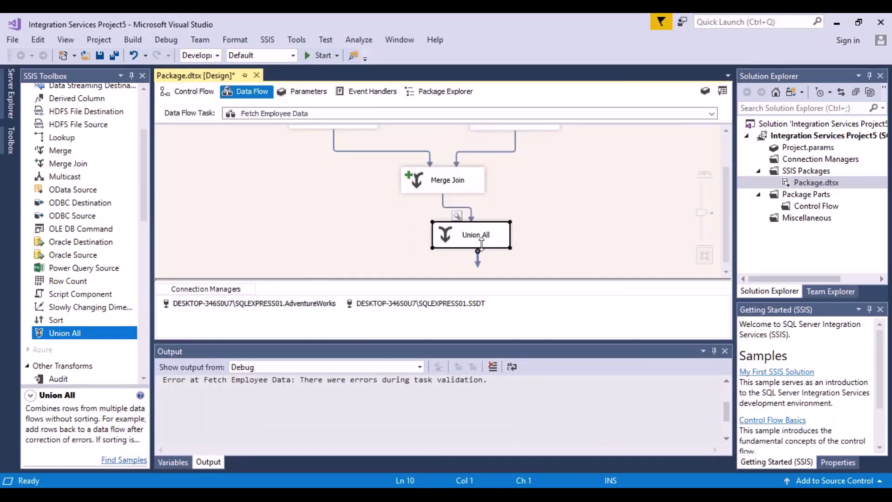
left_click(112, 52)
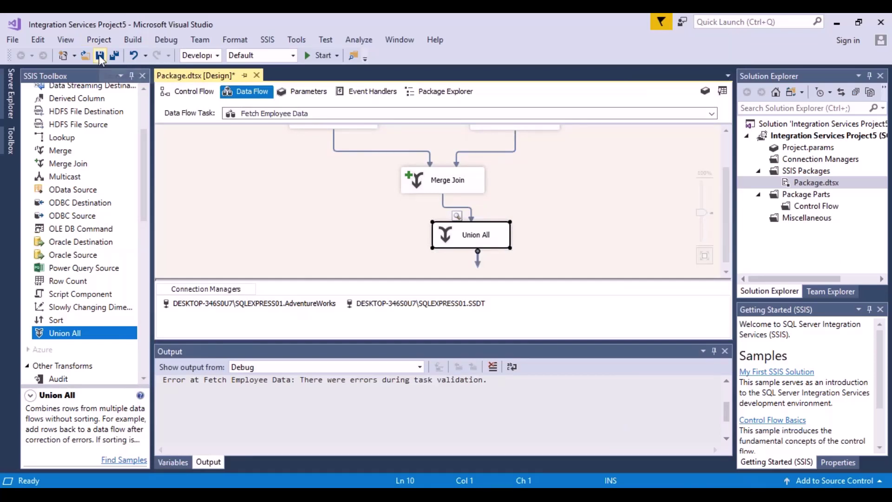
Execute only the Fetch Employee Data task from the control flow and dismiss the validation dialog.
left_click(184, 95)
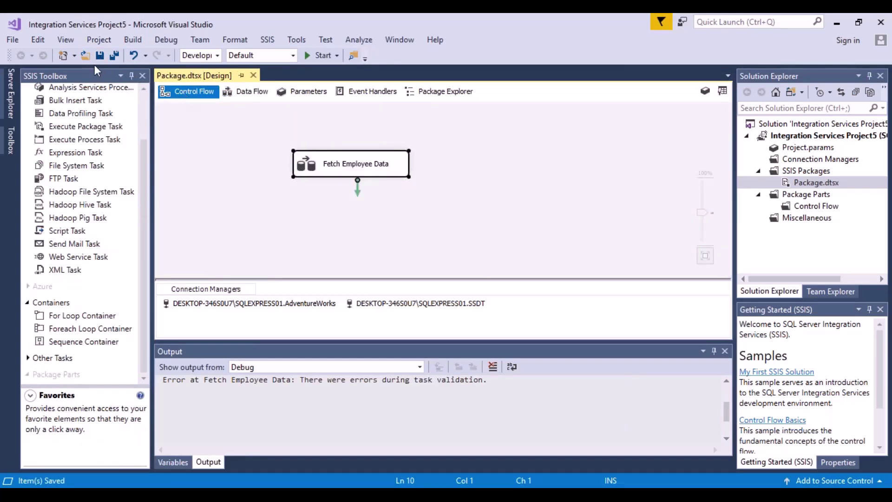
left_click(345, 170)
right_click(345, 171)
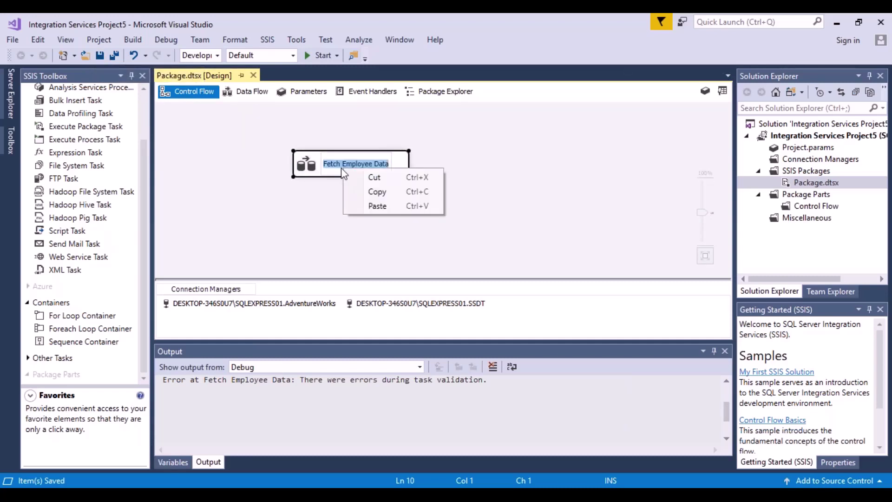
left_click(269, 176)
left_click(305, 170)
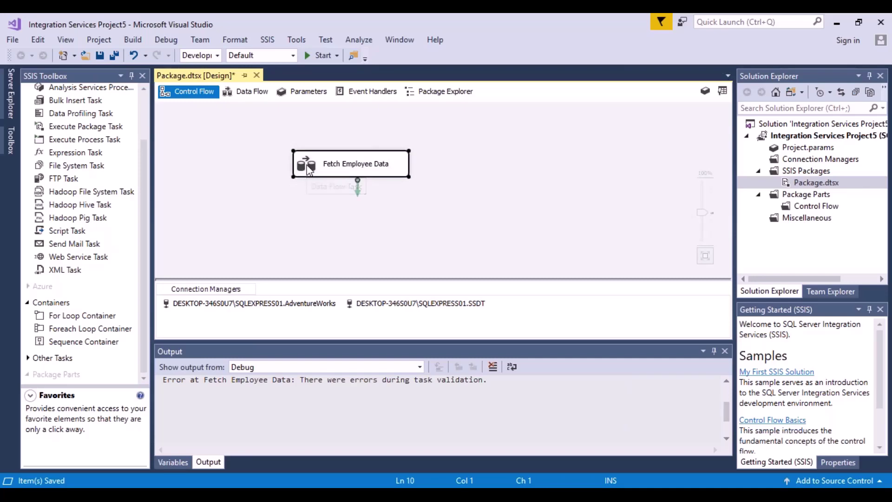
right_click(306, 166)
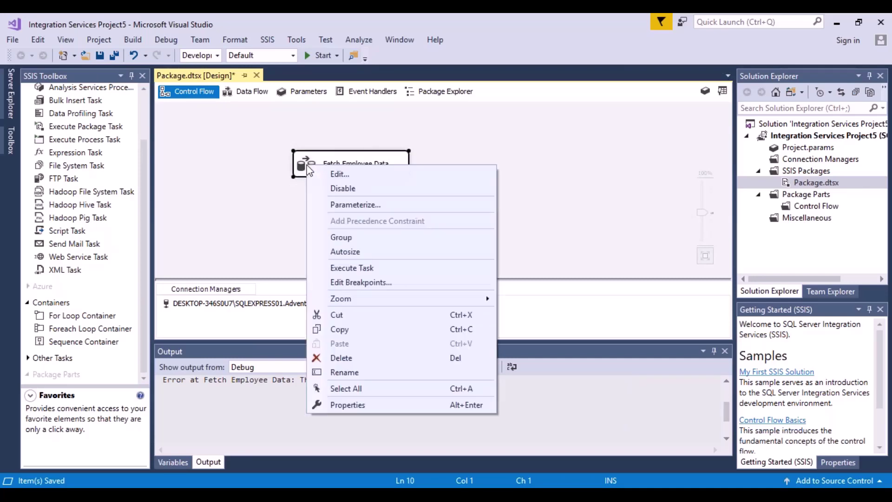
left_click(357, 268)
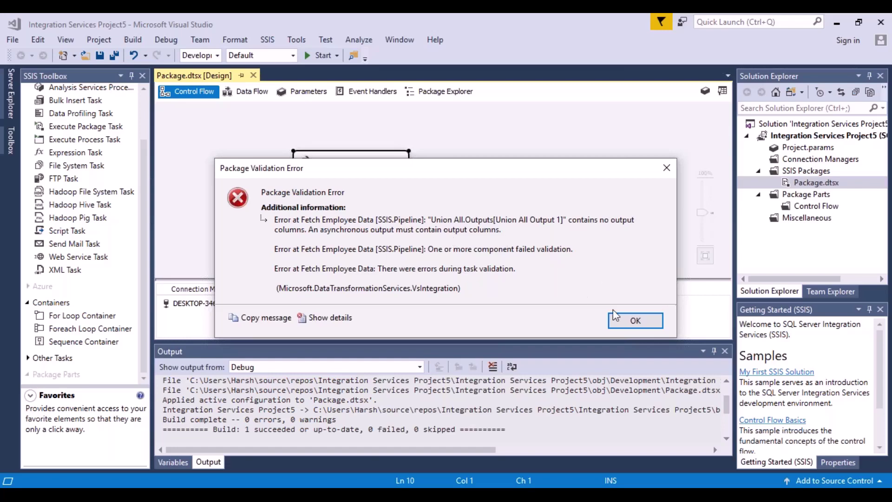
left_click(635, 321)
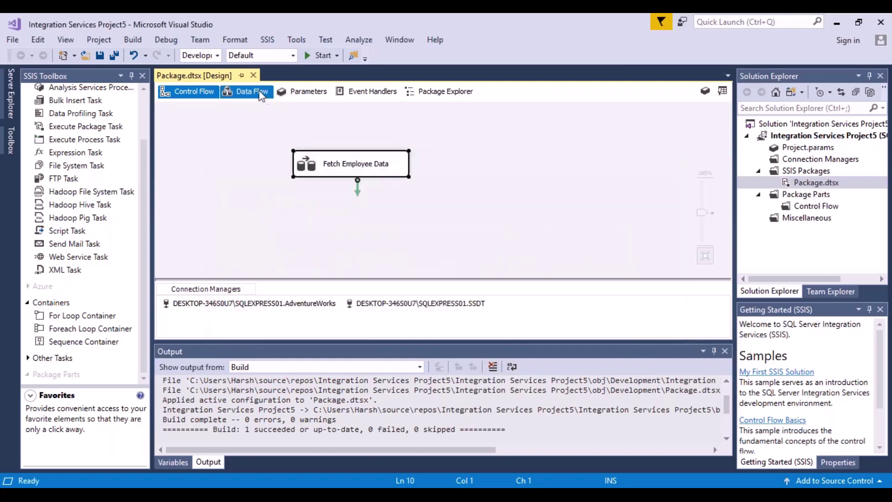
In the Fetch Employee Data flow, map the Merge Join's NationalIDNumber as the first output column of the Union All transformation.
left_click(261, 94)
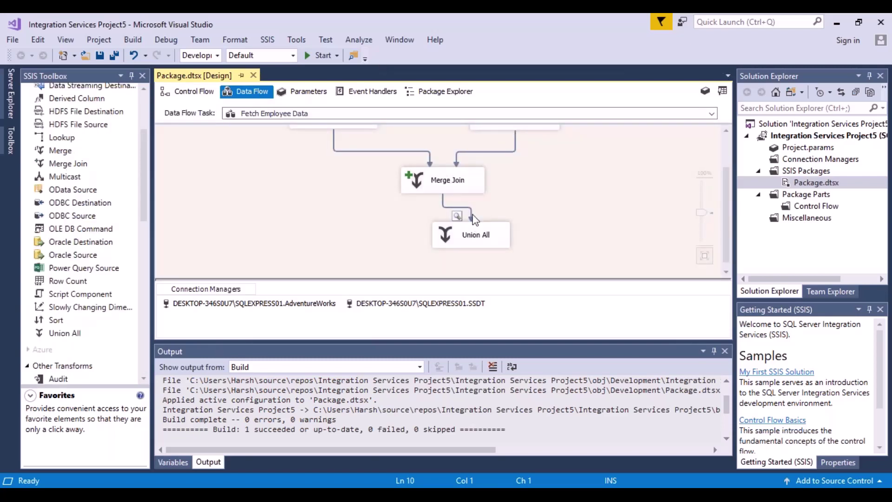
left_click(474, 236)
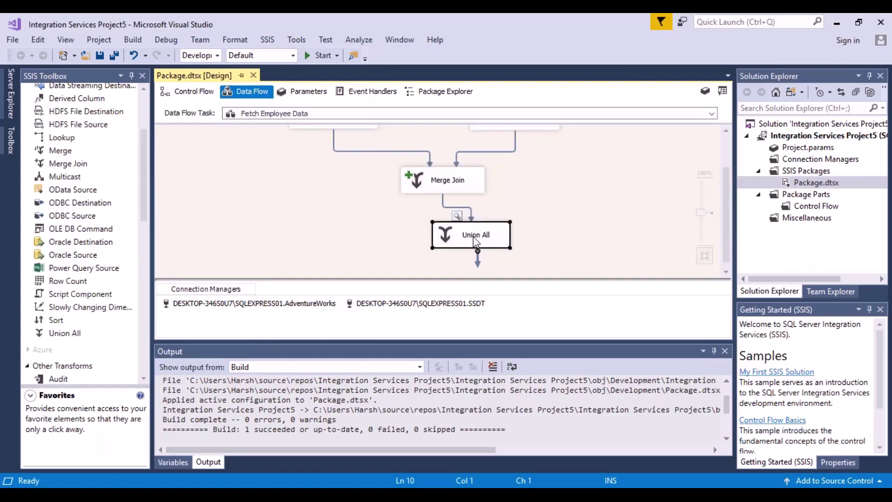
double_click(474, 237)
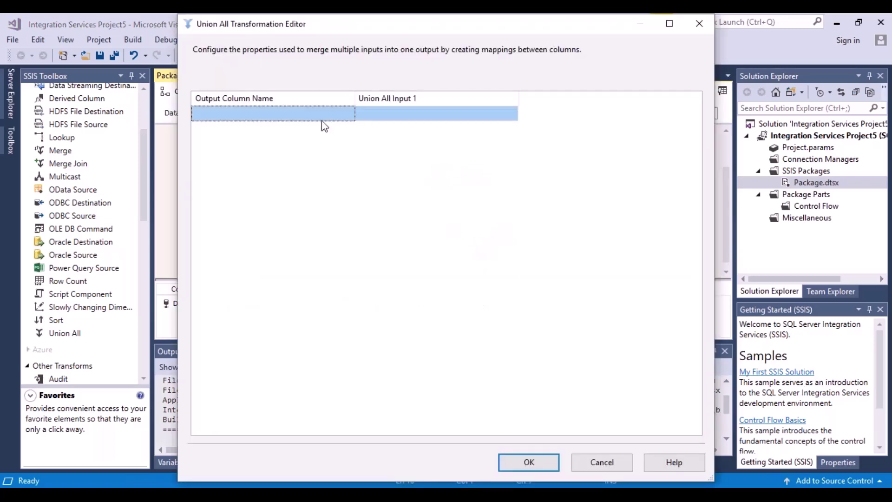
left_click(340, 111)
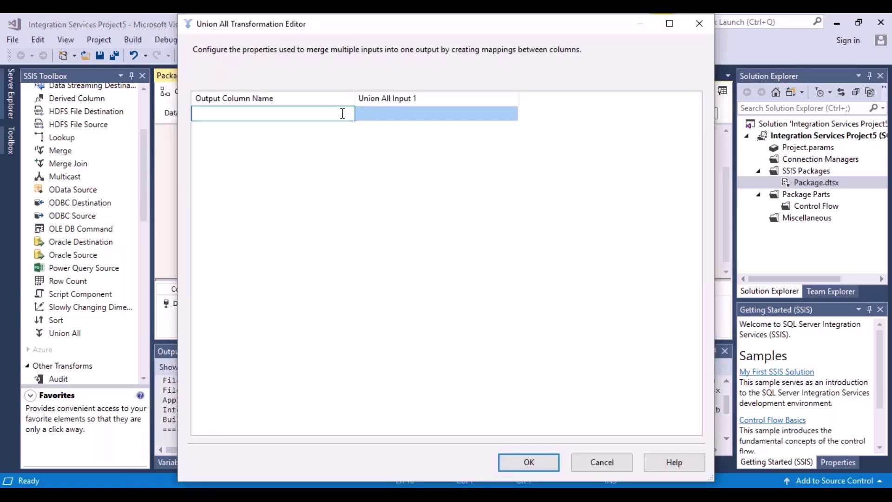
left_click(428, 113)
left_click(513, 114)
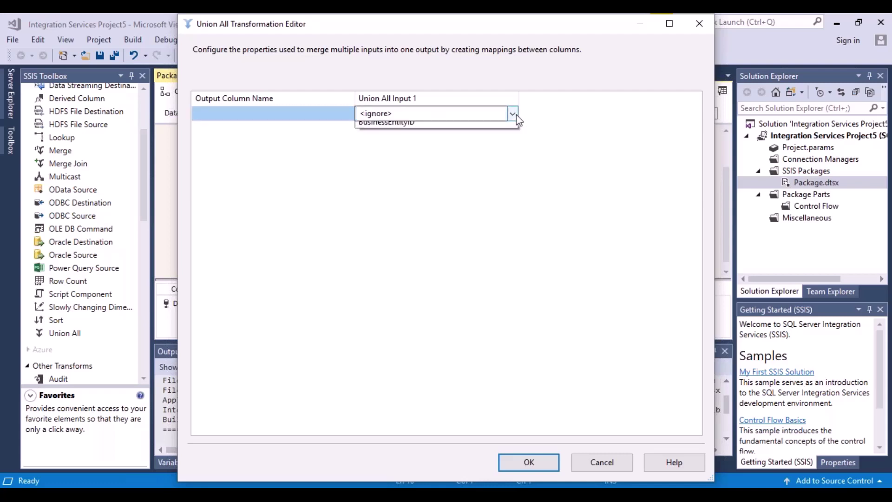
left_click(395, 140)
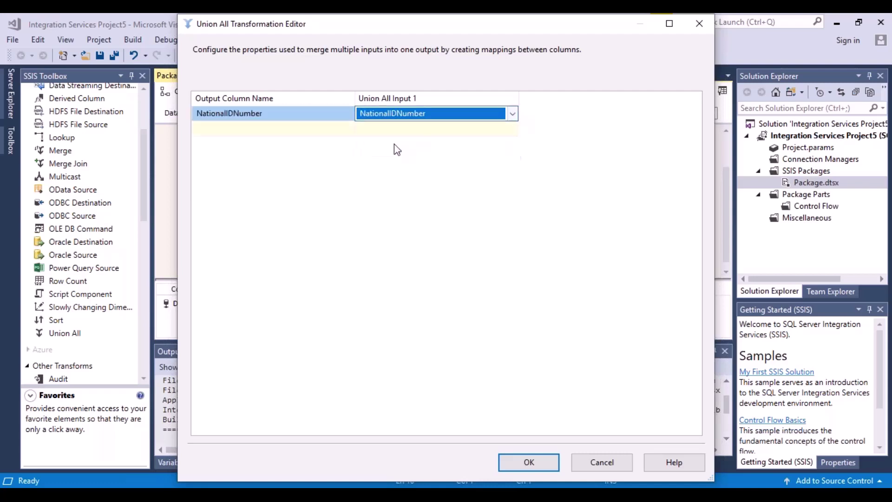
Map BusinessEntityID as the second Union All output column, confirm the editor and save the package.
left_click(288, 130)
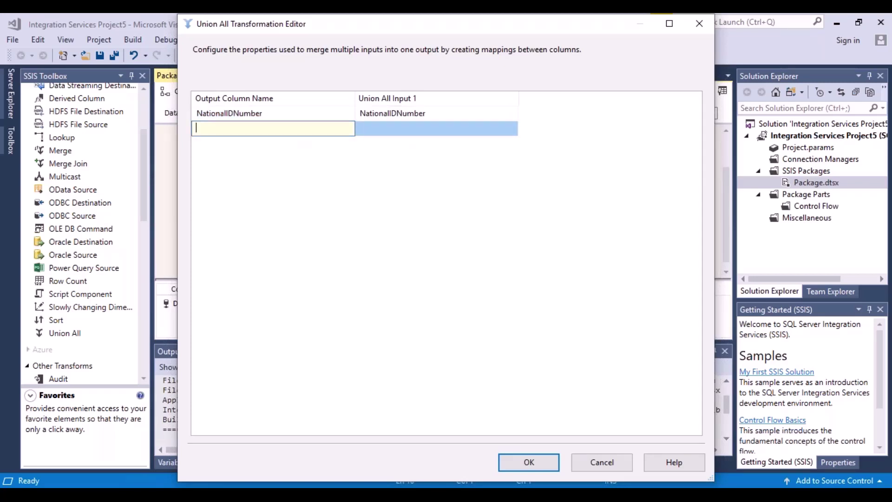
left_click(501, 134)
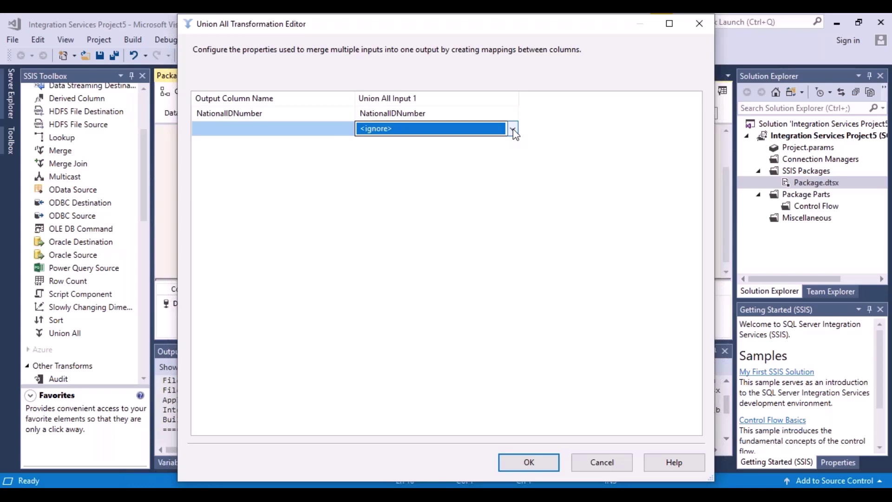
left_click(514, 130)
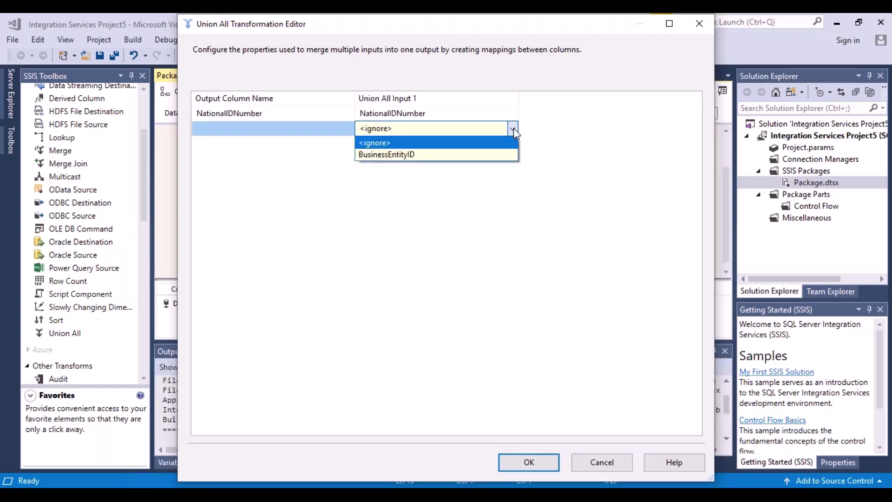
left_click(412, 154)
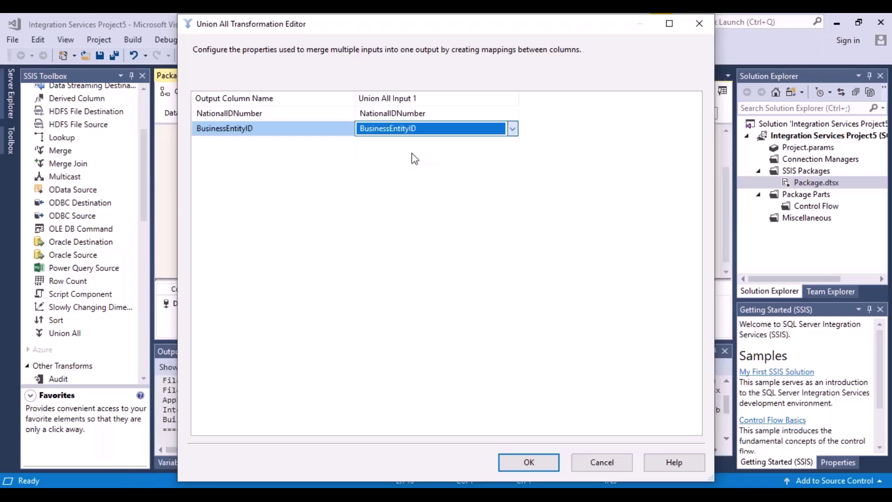
left_click(541, 463)
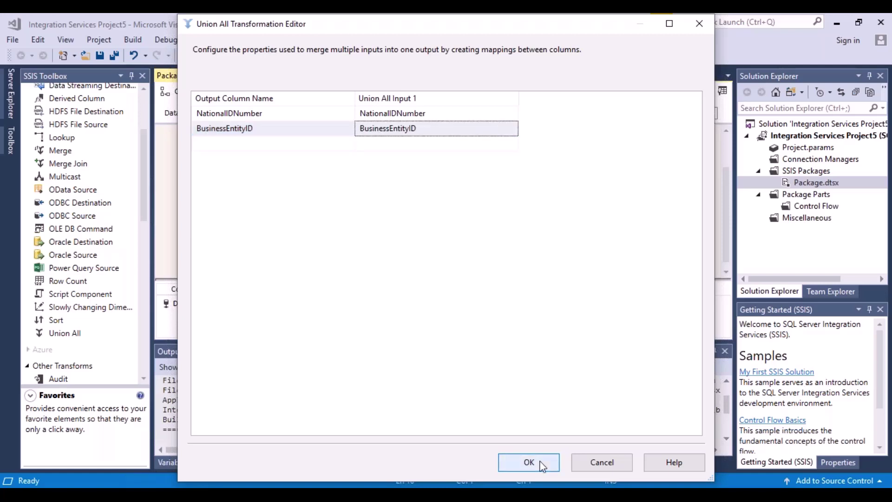
left_click(100, 55)
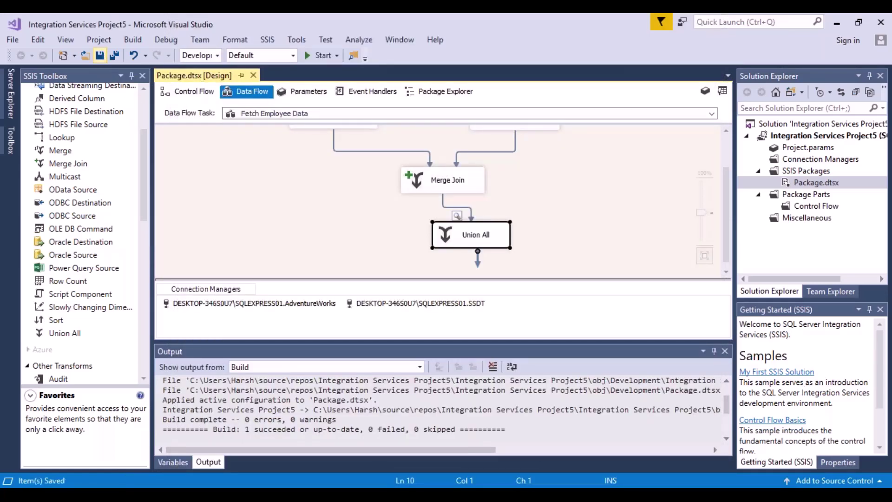
Run the package, finish the run past the Merge Join data viewer, and return to design mode.
left_click(322, 56)
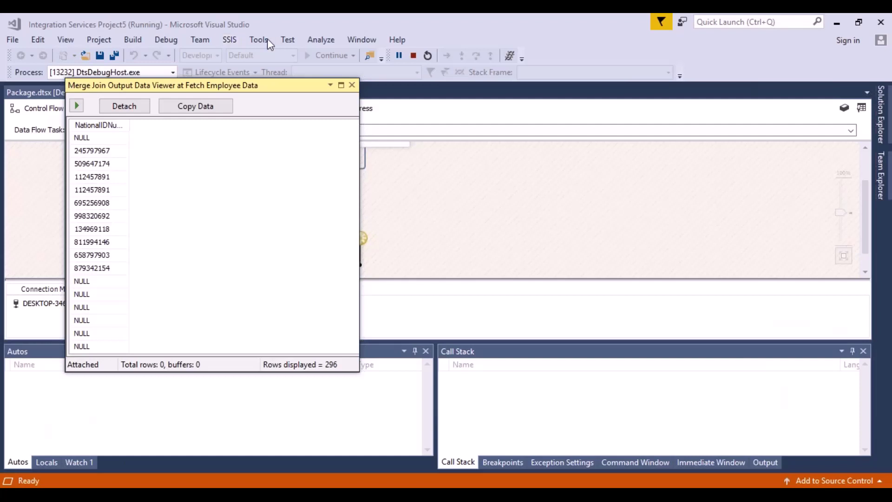
left_click_drag(298, 88, 492, 131)
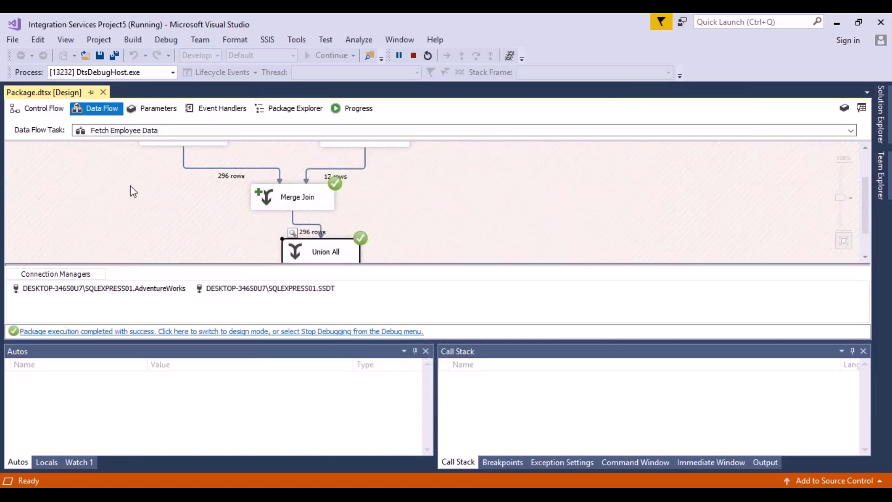
left_click(289, 332)
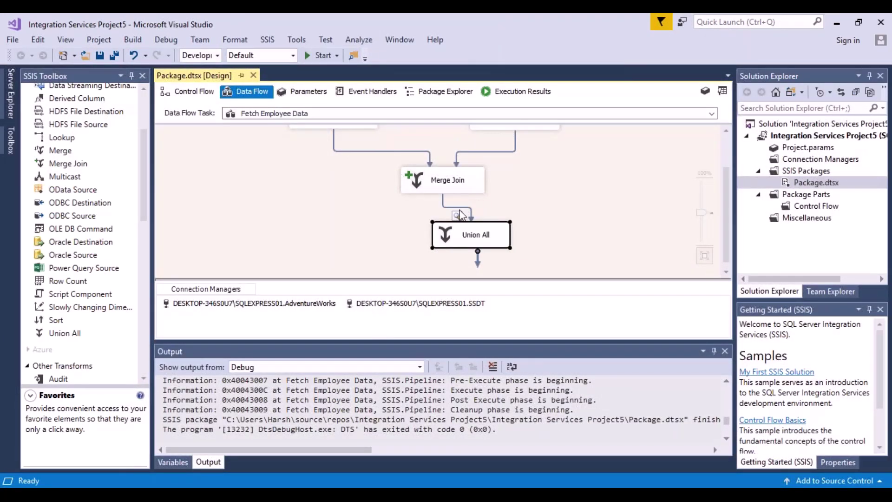
Add BusinessEntityID to the displayed columns of the data viewer on the path between Merge Join and Union All.
left_click(461, 215)
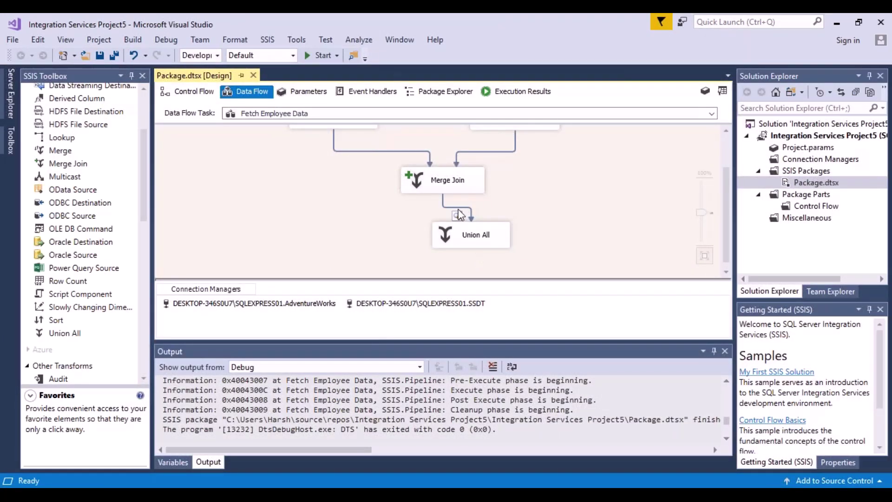
right_click(460, 215)
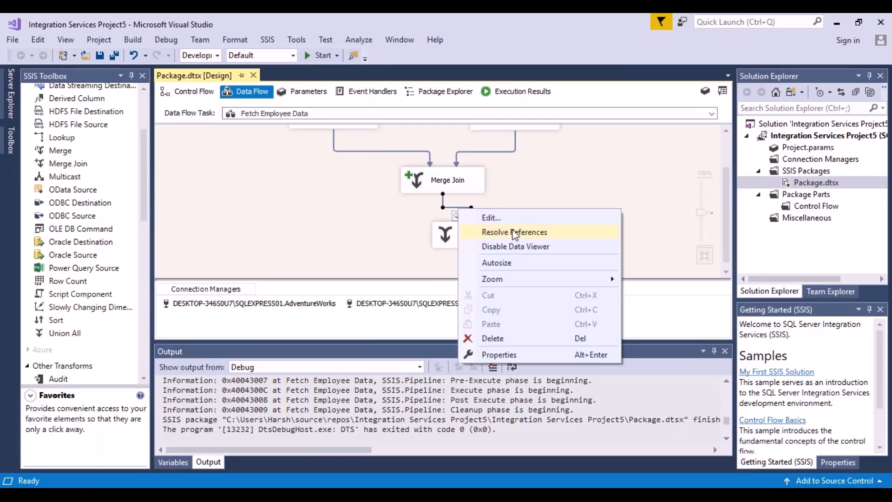
left_click(507, 215)
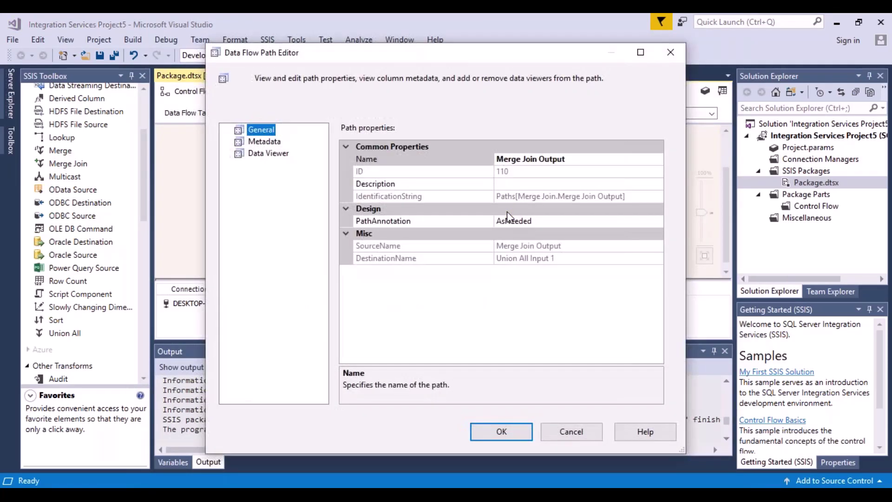
left_click(263, 157)
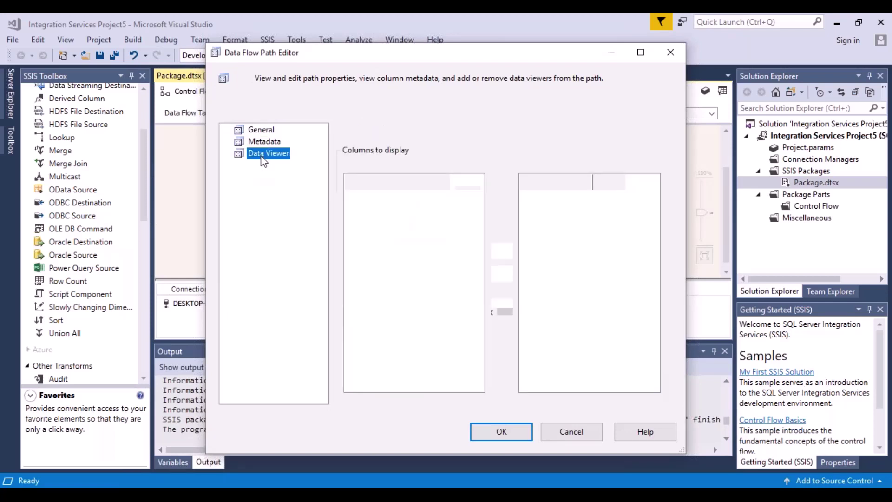
left_click(395, 200)
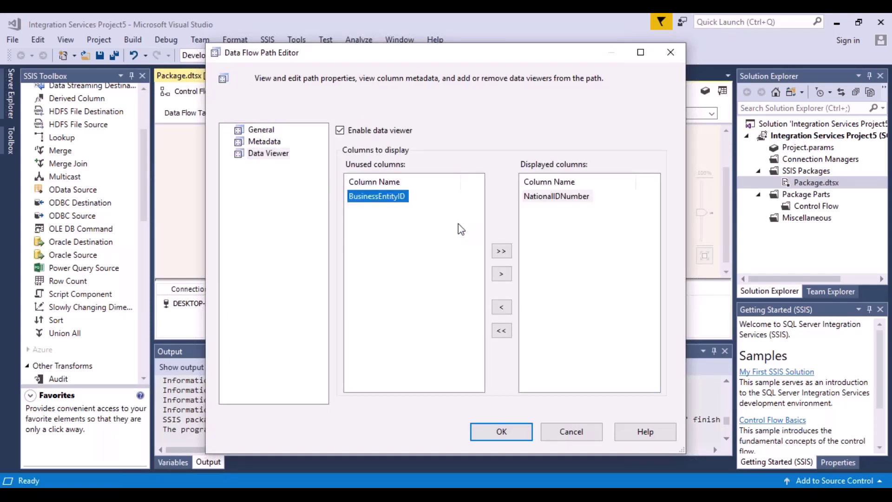
left_click(502, 274)
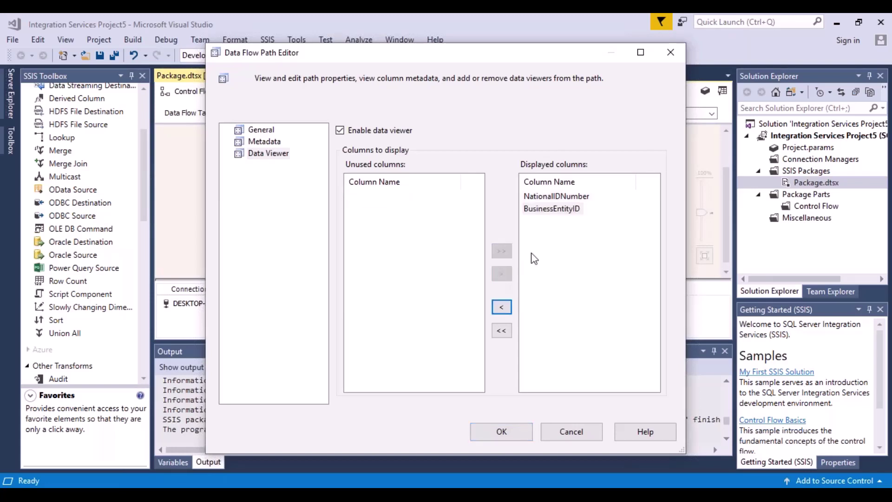
Reorder the data viewer's displayed columns to put BusinessEntityID before NationalIDNumber, then confirm and save the package.
left_click(571, 208)
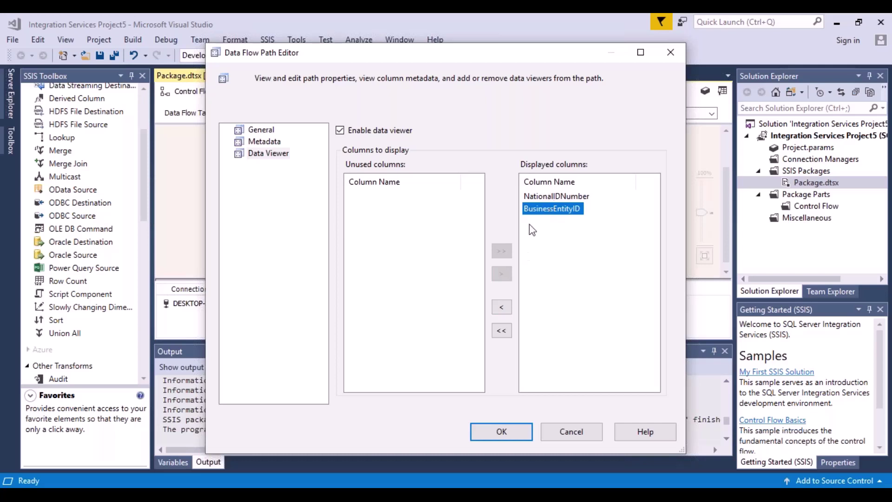
left_click(556, 196)
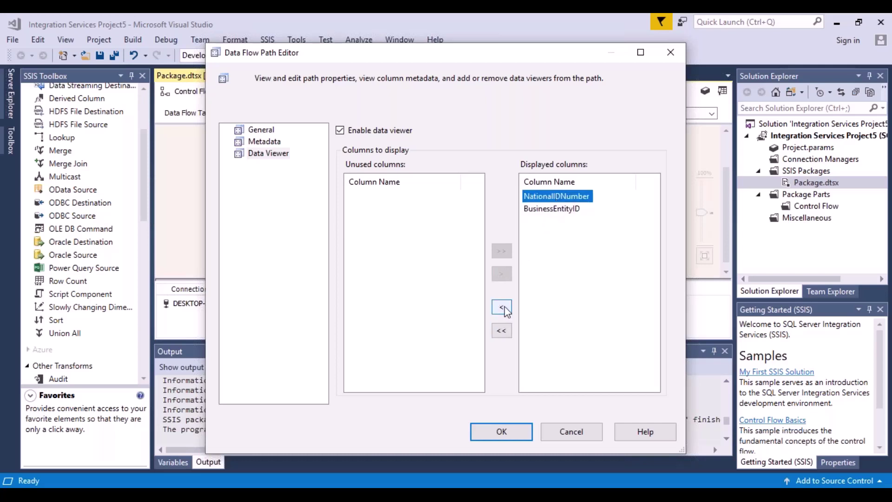
left_click(506, 307)
left_click(403, 197)
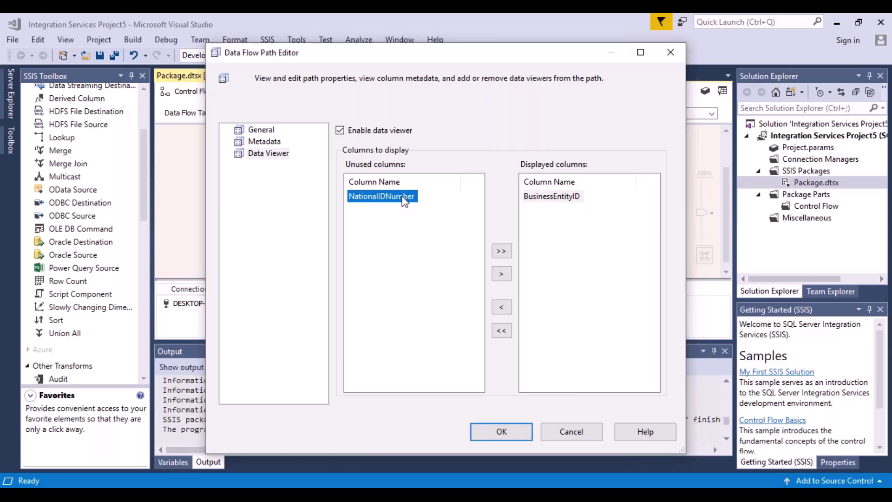
left_click(503, 274)
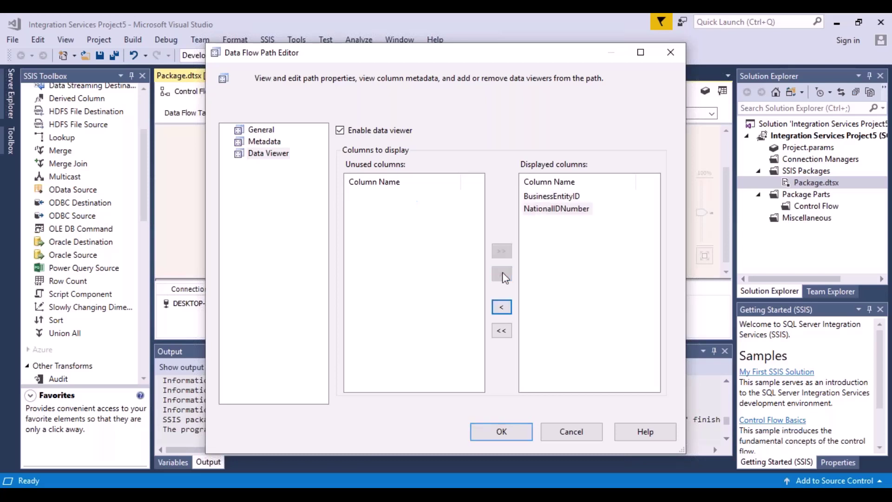
left_click(518, 431)
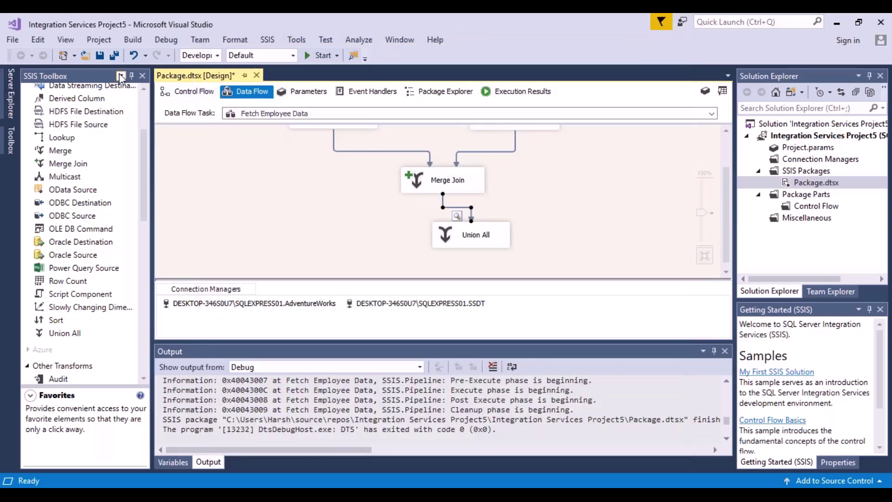
left_click(102, 57)
Run the package and widen the BusinessEntityID and NationalIDNumber columns in the data viewer to show their full headers.
left_click(325, 56)
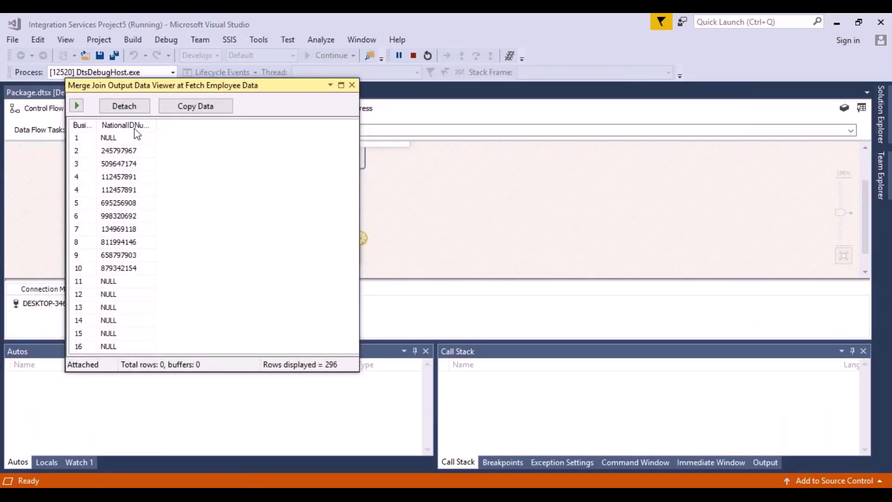
left_click_drag(97, 125, 167, 166)
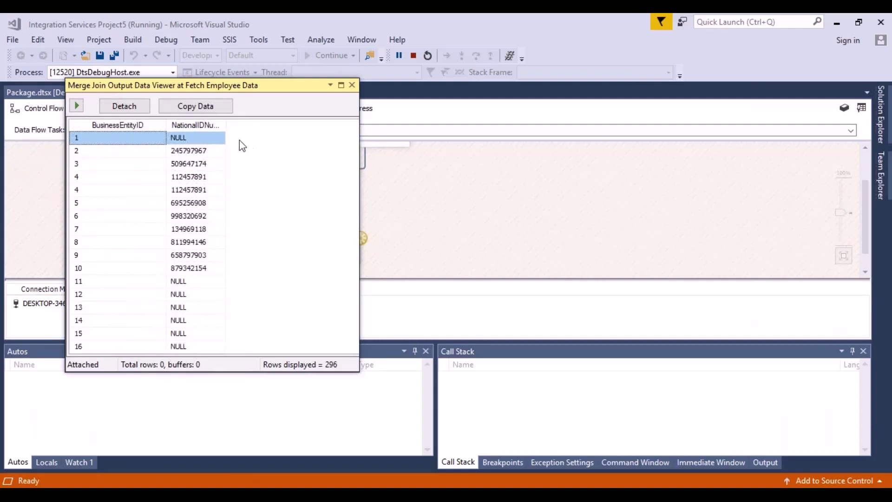
left_click_drag(226, 124, 307, 159)
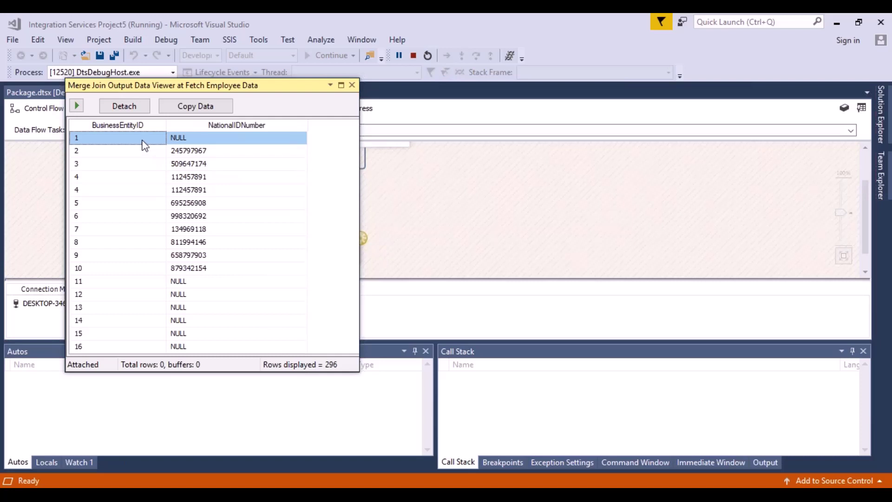
Examine the joined rows in the data viewer, comparing NationalIDNumber for BusinessEntityID 1, 2, 10 and 11 and the rows down to 25.
left_click(217, 139)
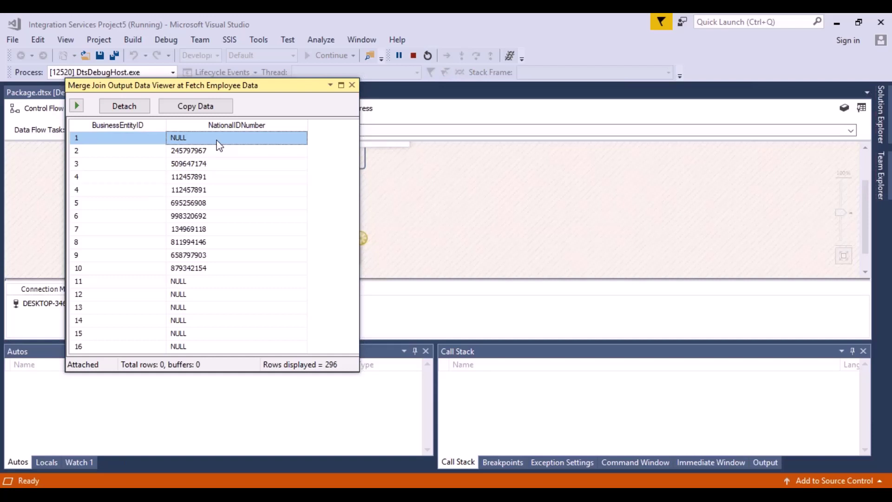
left_click(142, 157)
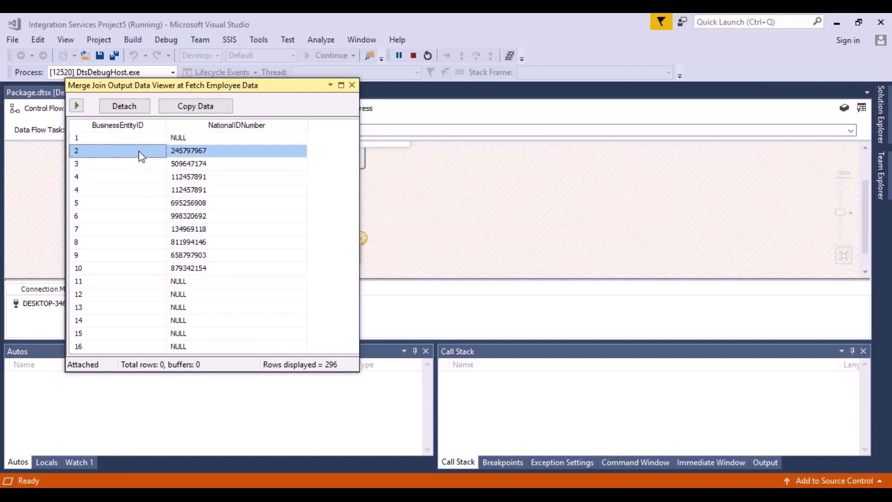
left_click(126, 271)
left_click(203, 273)
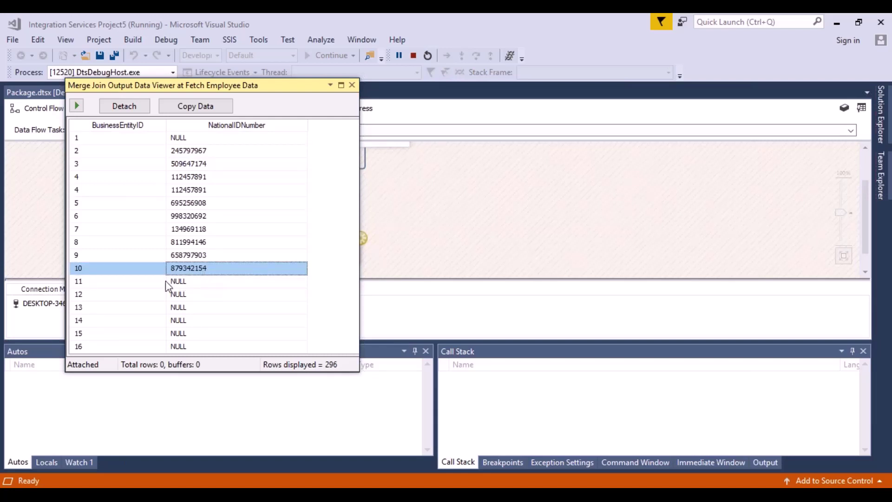
left_click(147, 285)
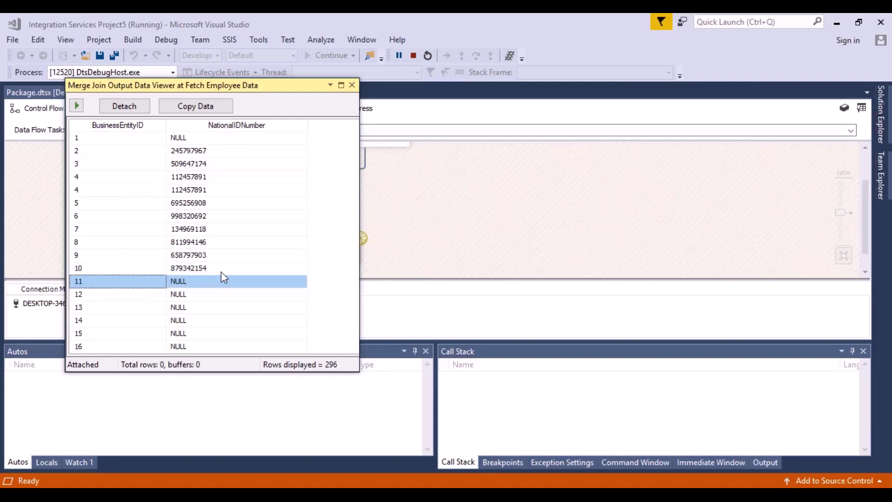
key("Down")
key("Down")
key("Down")
key("Down")
key("Down")
key("Down")
key("Down")
key("Down")
key("Down")
key("Down")
key("Down")
key("Down")
key("Down")
key("Down")
key("Down")
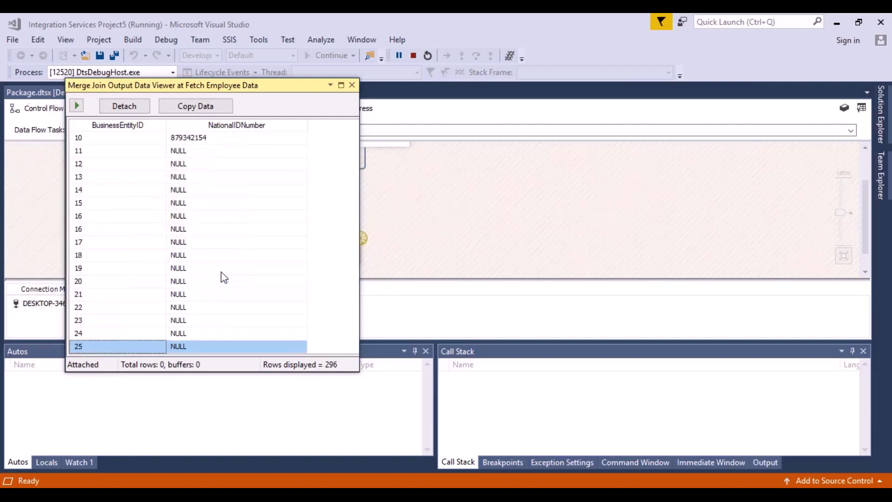
key("Up")
key("Up")
key("Up")
key("Up")
key("Up")
key("Up")
key("Up")
key("Up")
key("Up")
key("Up")
key("Up")
key("Up")
key("Up")
key("Up")
key("Up")
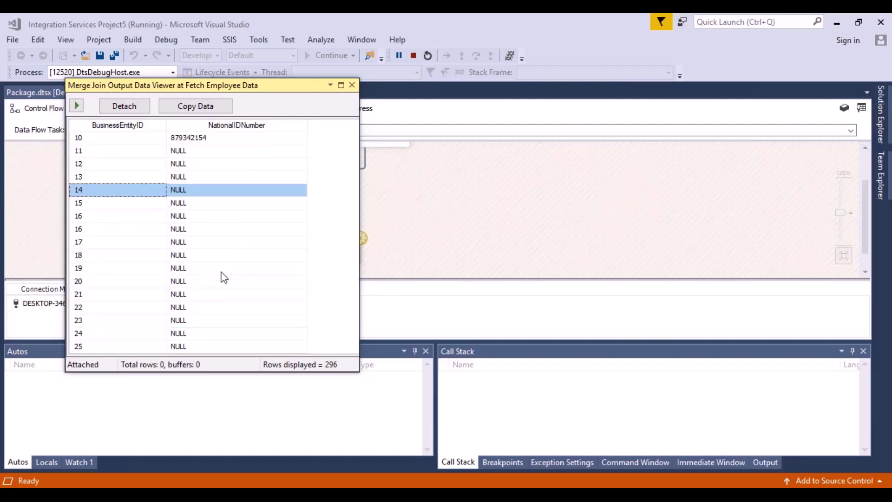
Step through the data viewer's rows between BusinessEntityID 1 and 33 and back, comparing their NationalIDNumber values.
key("Up")
key("Up")
key("Up")
key("Up")
key("Up")
key("Up")
key("Up")
key("Up")
key("Up")
key("Up")
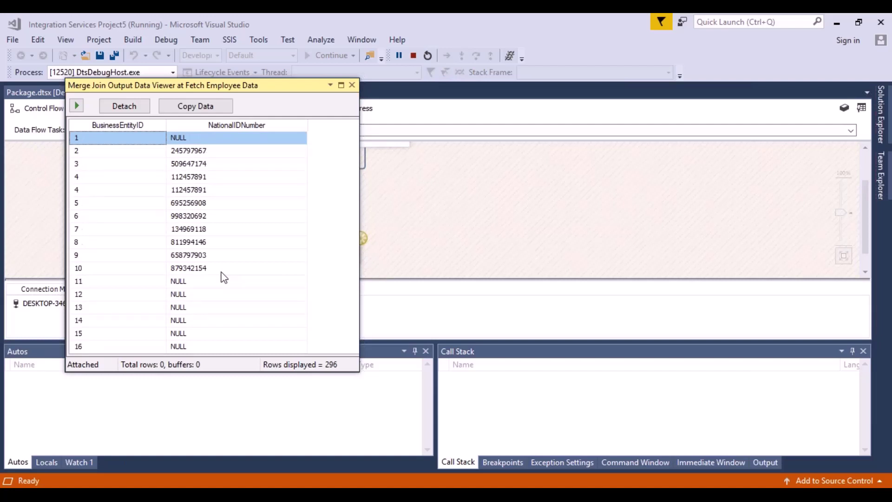
key("Down")
key("Down")
key("Down")
key("Down")
key("Down")
key("Down")
key("Down")
key("Down")
key("Down")
key("Down")
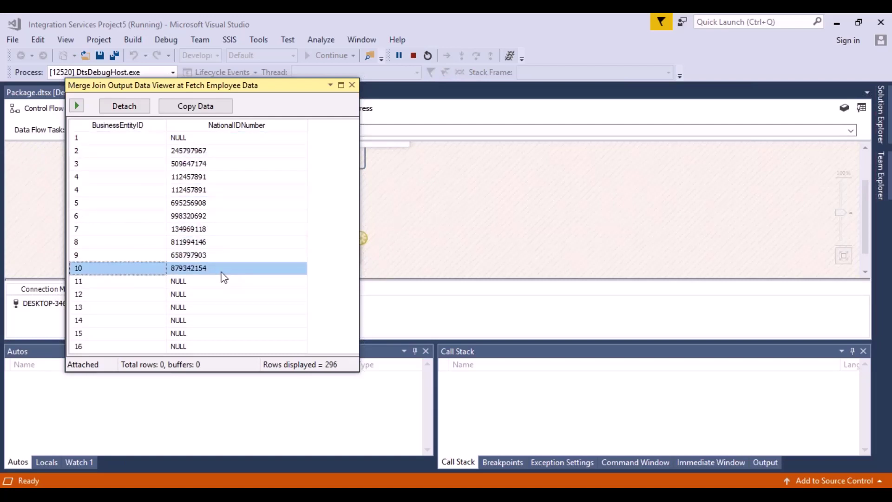
key("Down")
key("Down")
key("Down")
key("Down")
key("Down")
key("Down")
key("Down")
key("Down")
key("Down")
key("Down")
key("Down")
key("Down")
key("Down")
key("Down")
key("Down")
key("Down")
key("Down")
key("Down")
key("Down")
key("Down")
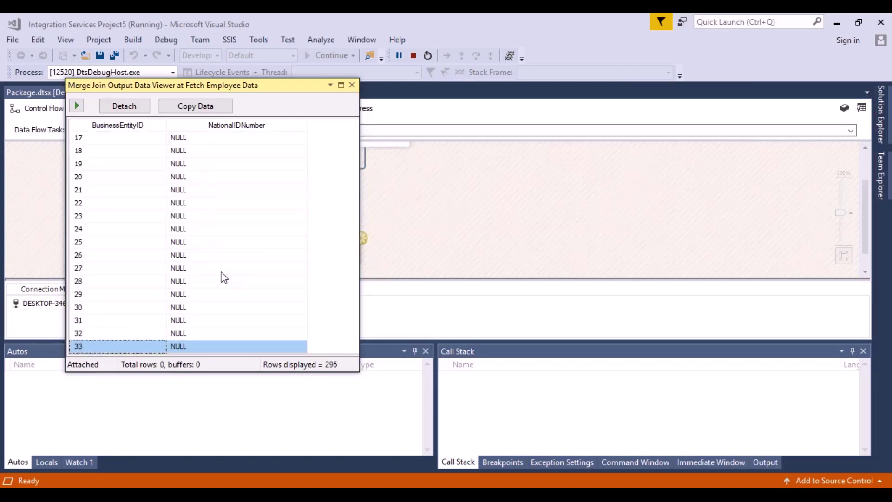
key("Up")
key("Up")
key("Up")
key("Up")
key("Up")
key("Up")
key("Up")
key("Up")
key("Up")
key("Up")
key("Up")
key("Up")
key("Up")
key("Up")
key("Up")
key("Up")
key("Up")
key("Up")
key("Up")
key("Up")
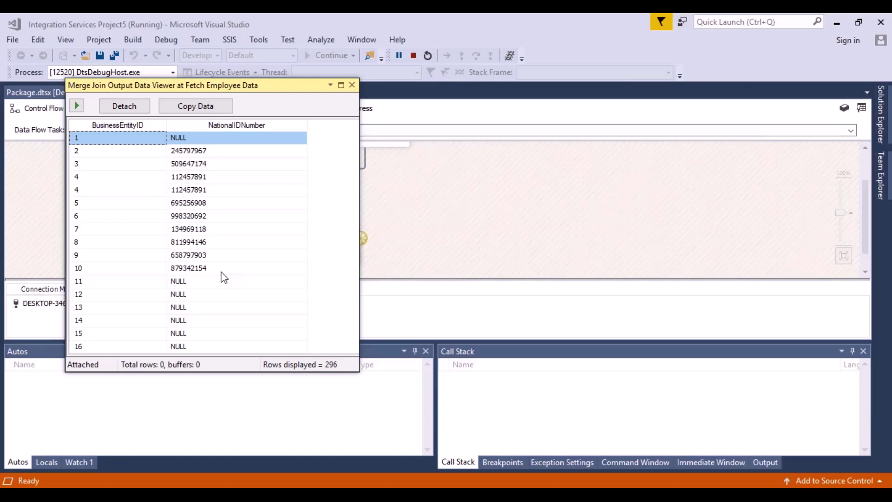
left_click(216, 142)
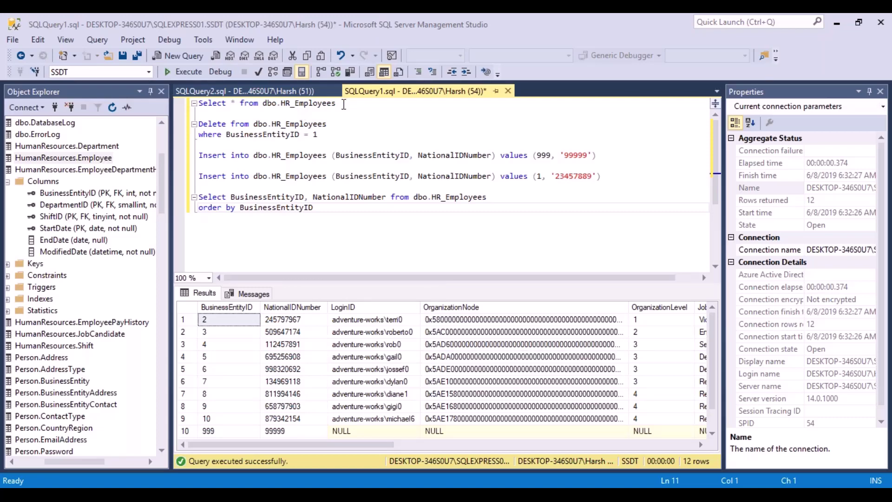
Switch to SQL Server Management Studio, run Select * from dbo.HR_Employees, and check the result against the data viewer's BusinessEntityID 1 row.
left_click_drag(344, 104, 199, 104)
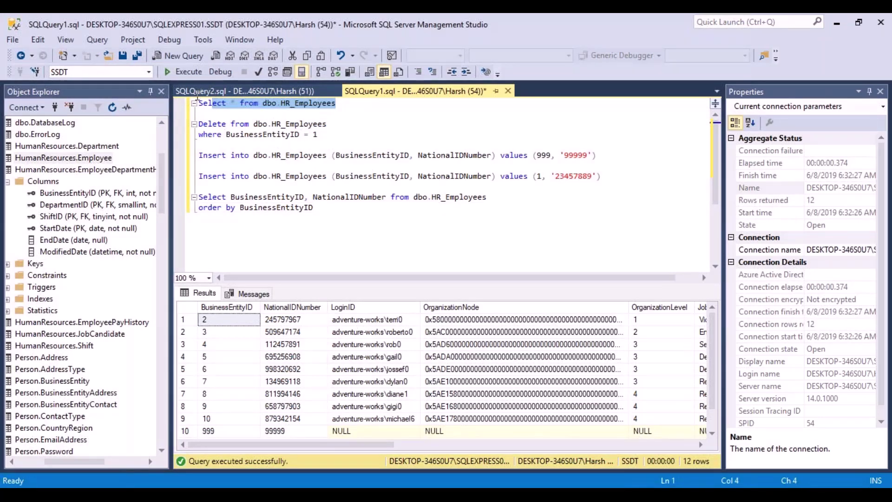
left_click(190, 71)
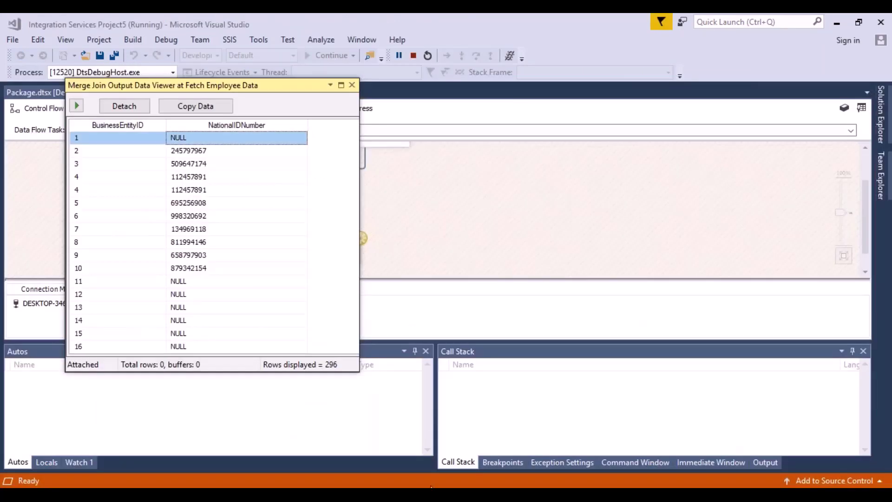
left_click(113, 140)
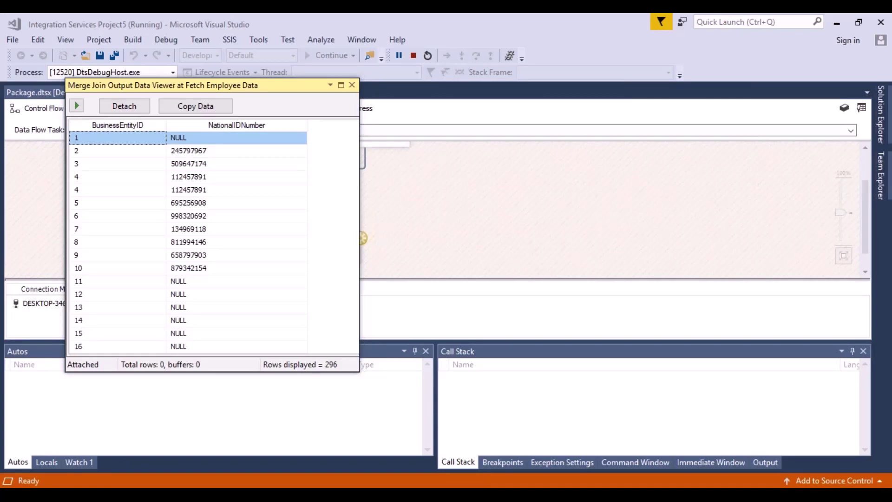
key("alt+Tab")
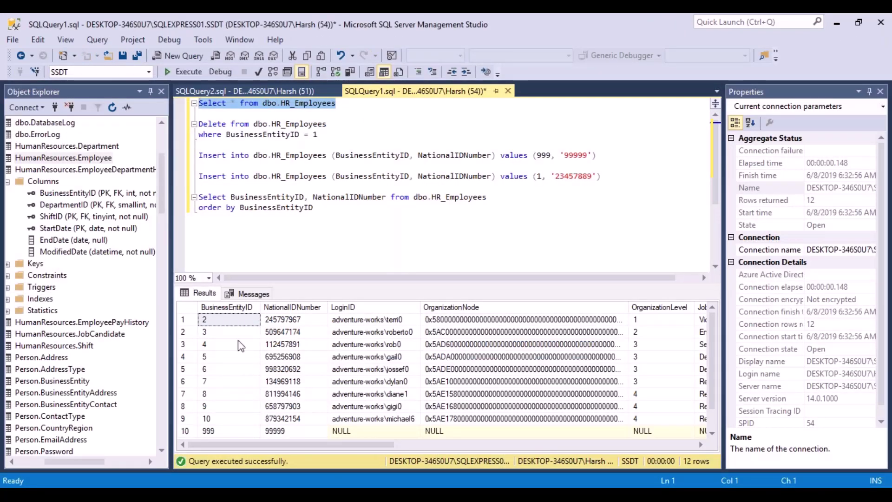
Examine the last rows of the dbo.HR_Employees results, comparing NationalIDNumber in the two rows with BusinessEntityID 1.
left_click(715, 433)
left_click(715, 434)
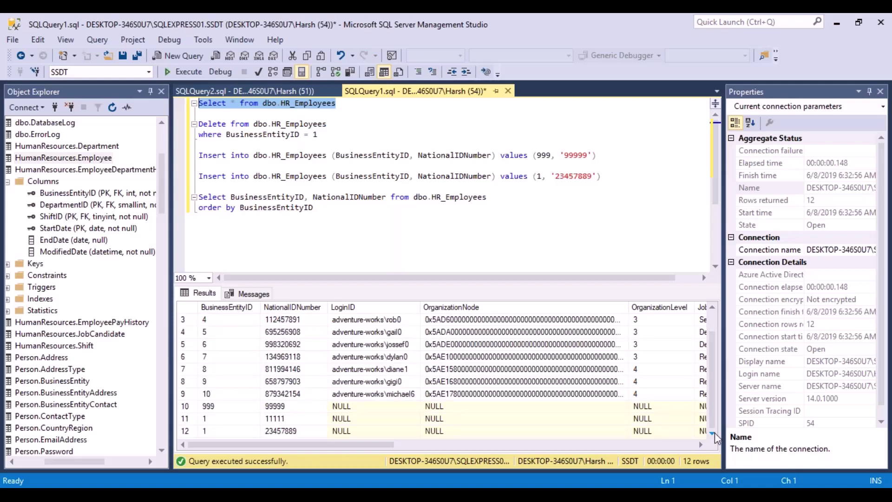
left_click(236, 417)
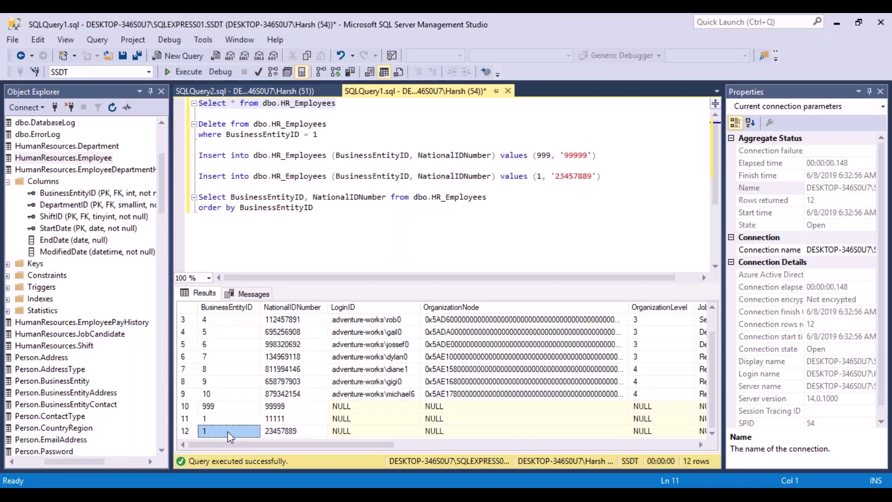
left_click(295, 420)
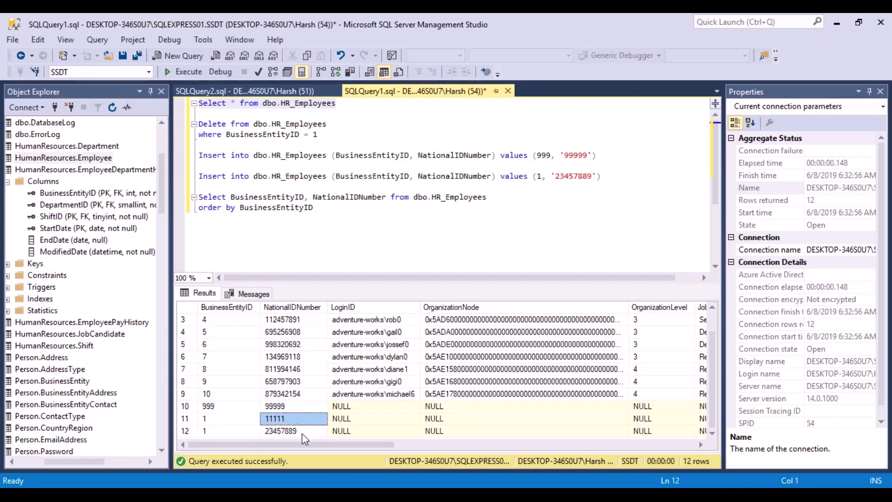
left_click(302, 433)
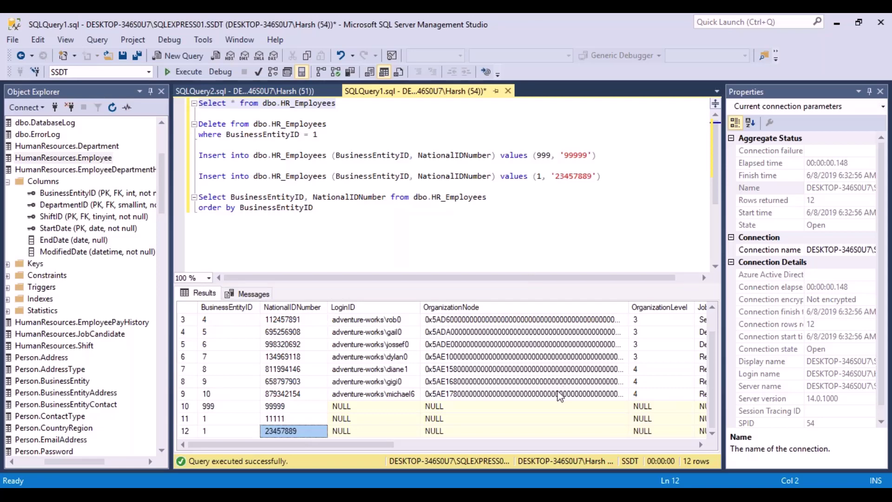
Switch to Visual Studio, close the Merge Join data viewer, and return the finished package to design mode.
mouse_move(496, 498)
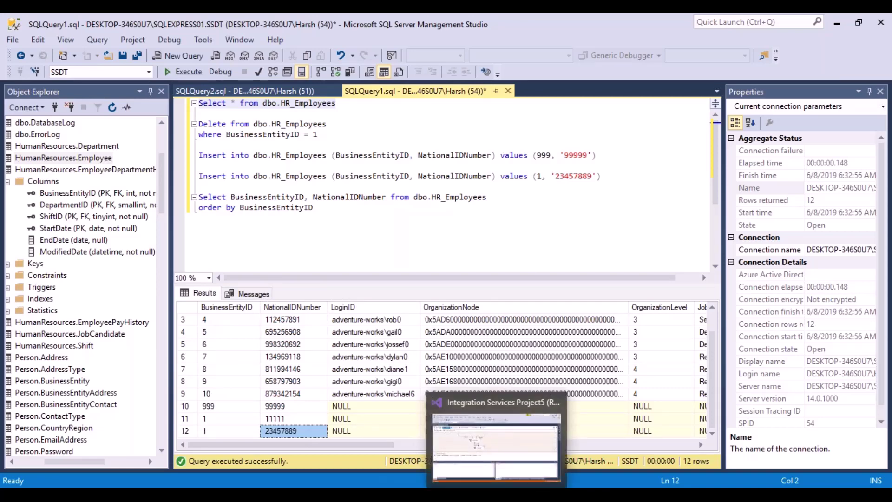
left_click(497, 446)
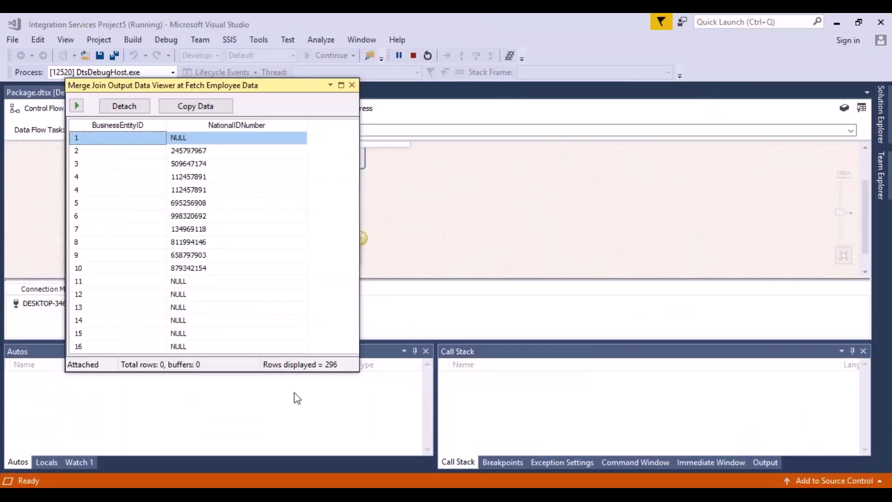
left_click(352, 85)
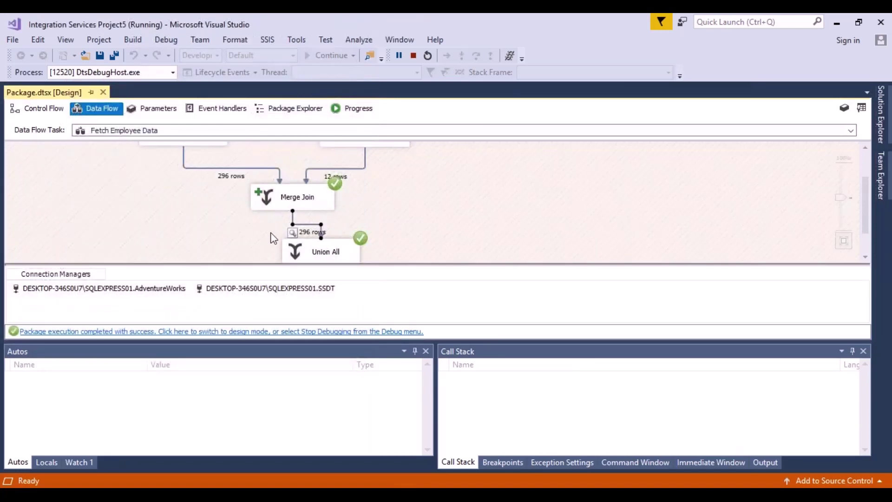
left_click(372, 331)
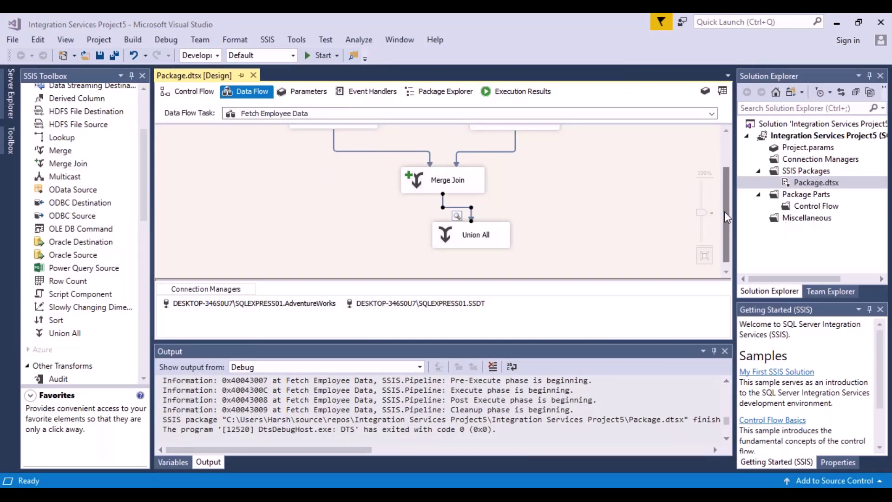
Look up the Sort transformation among the data flow components and view the TblEmployee source's connection settings without changing them.
left_click_drag(725, 211, 726, 172)
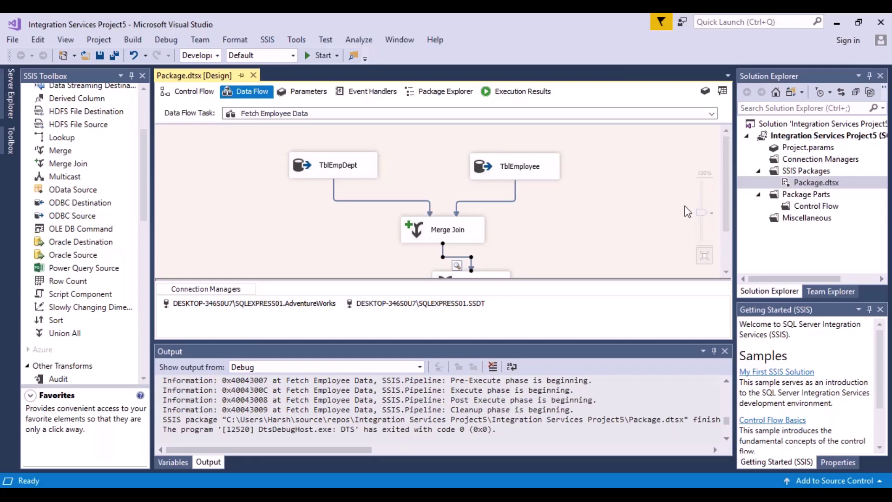
left_click(145, 194)
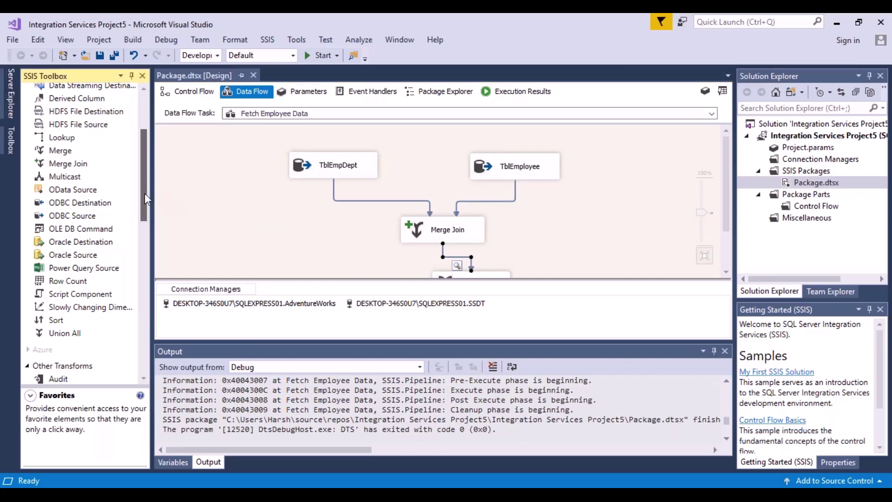
scroll(145, 191, "up", 1)
left_click(54, 362)
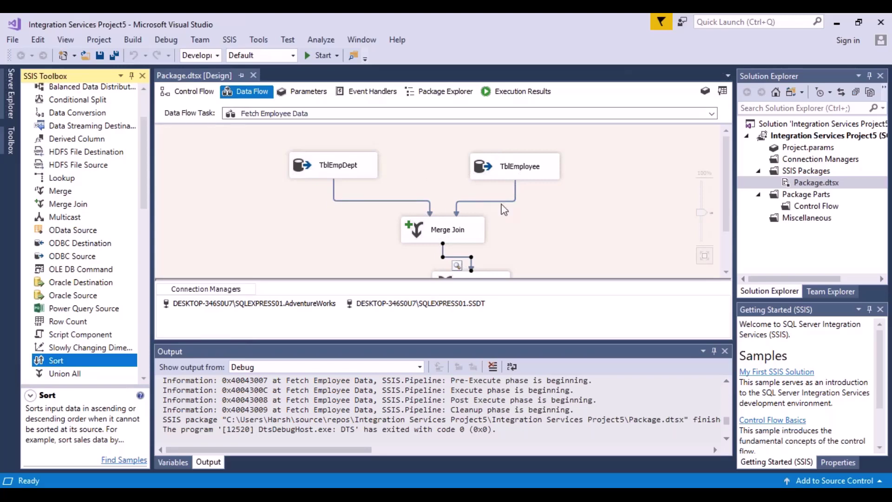
double_click(520, 171)
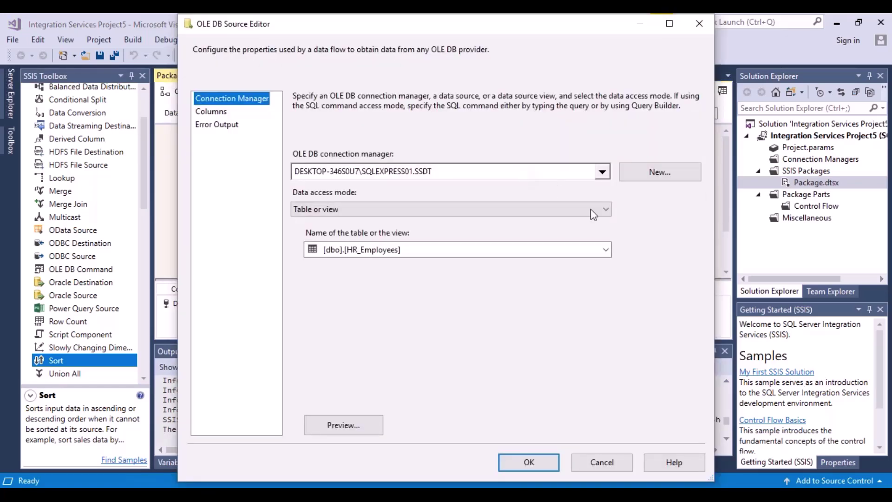
left_click(604, 463)
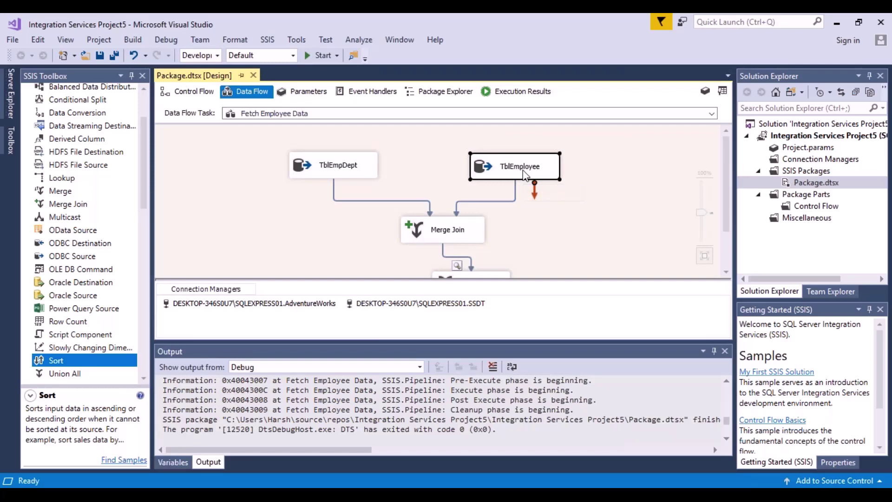
Set the TblEmployee source's data access mode to SQL command.
double_click(524, 174)
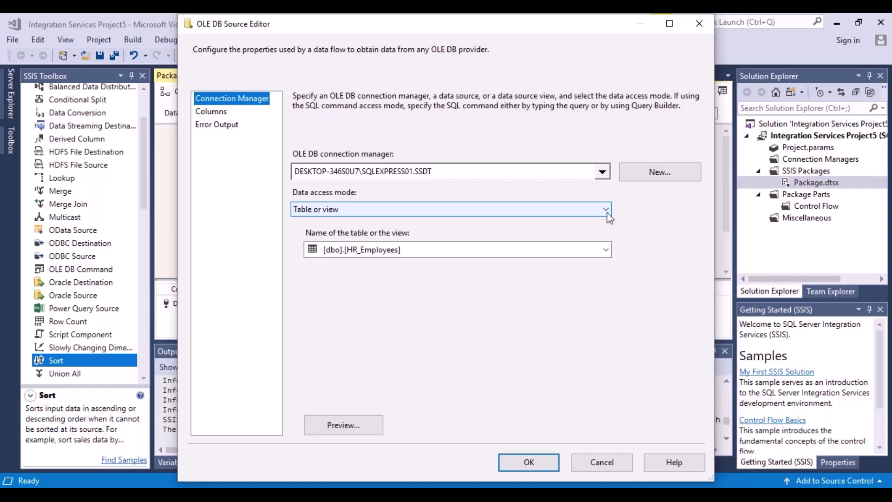
left_click(607, 210)
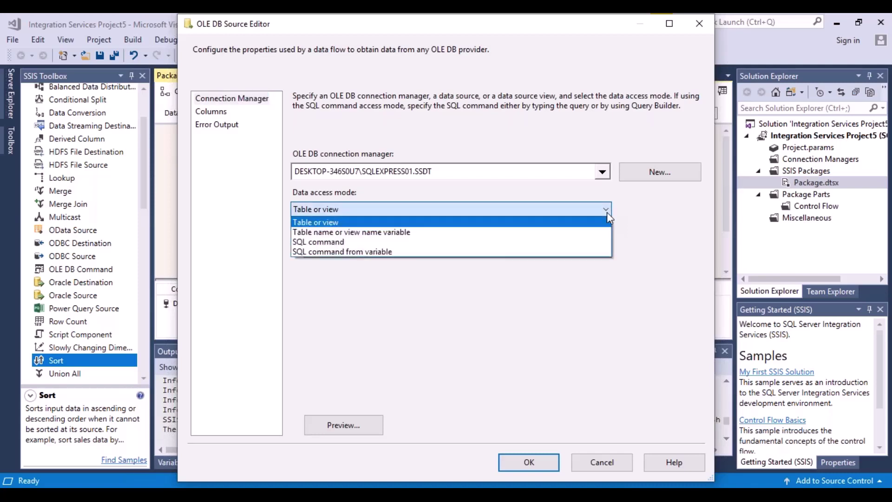
left_click(319, 240)
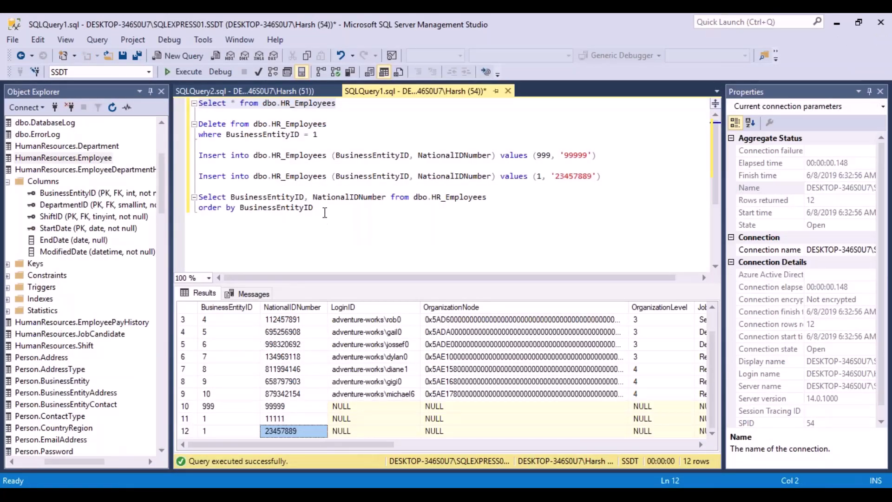
Copy the dbo.HR_Employees query ordered by BusinessEntityID from Management Studio into TblEmployee's SQL command text.
left_click(325, 208)
left_click_drag(314, 207, 200, 196)
key("ctrl+c")
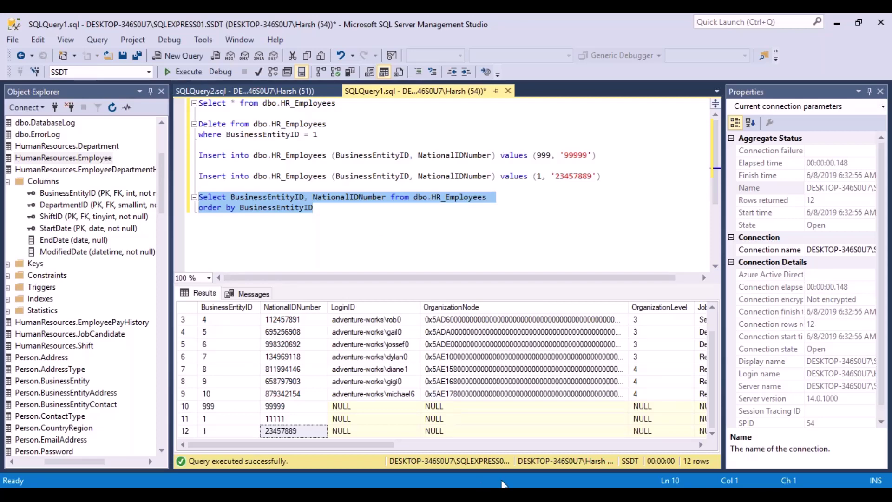
left_click(505, 439)
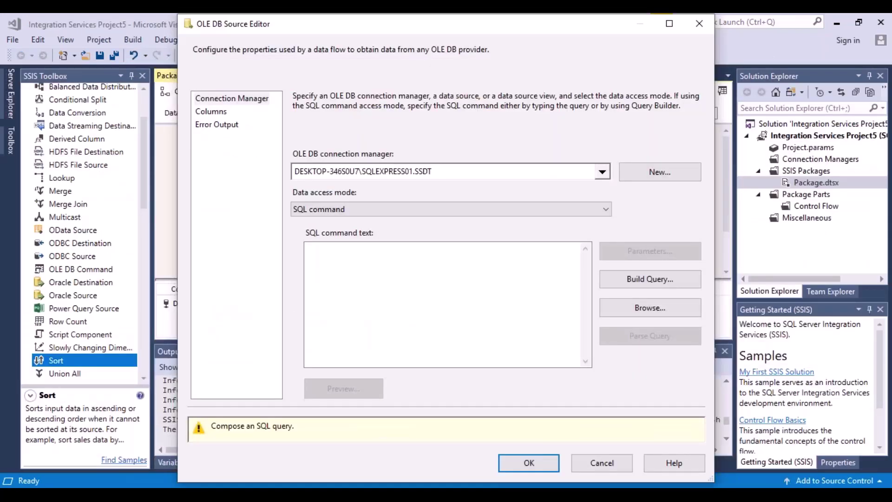
left_click(412, 262)
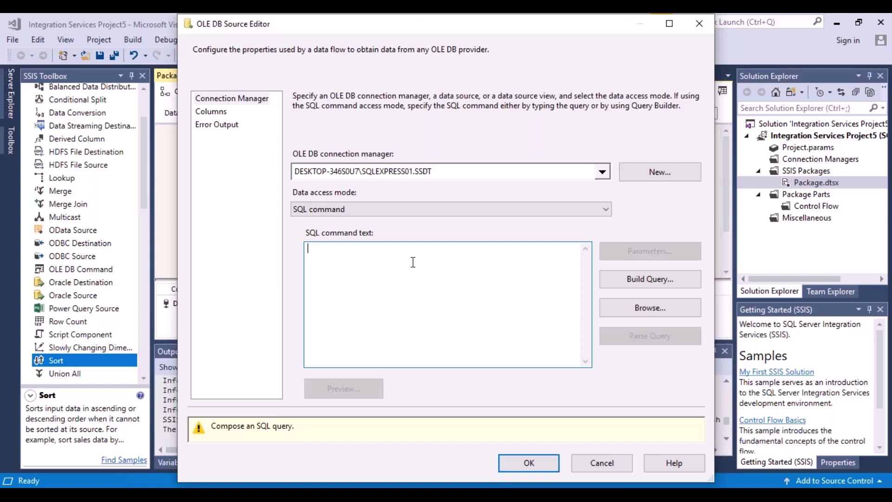
key("ctrl+v")
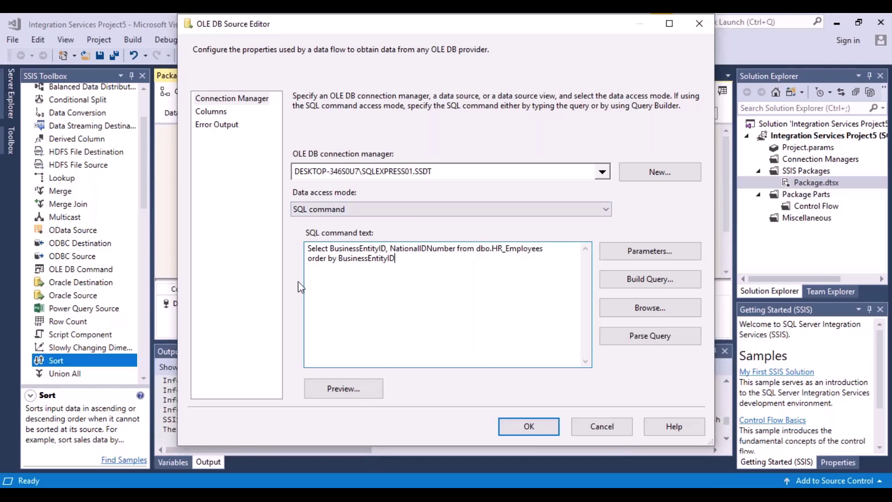
Check the query's order by line and TblEmployee's BusinessEntityID and NationalIDNumber column mappings, then confirm the source settings.
left_click_drag(403, 259, 292, 264)
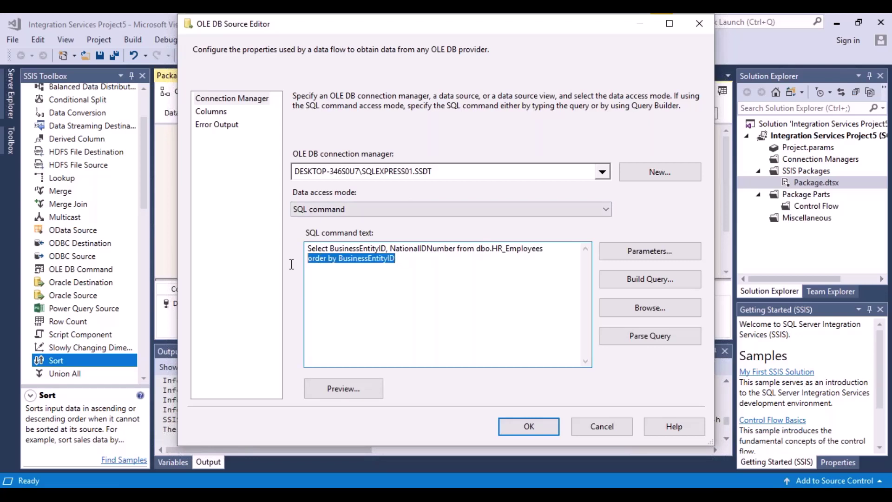
left_click(225, 115)
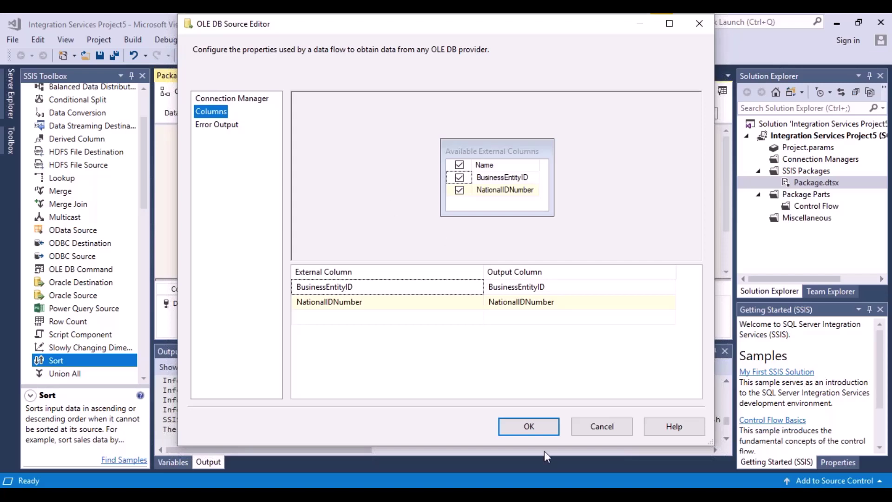
left_click(534, 433)
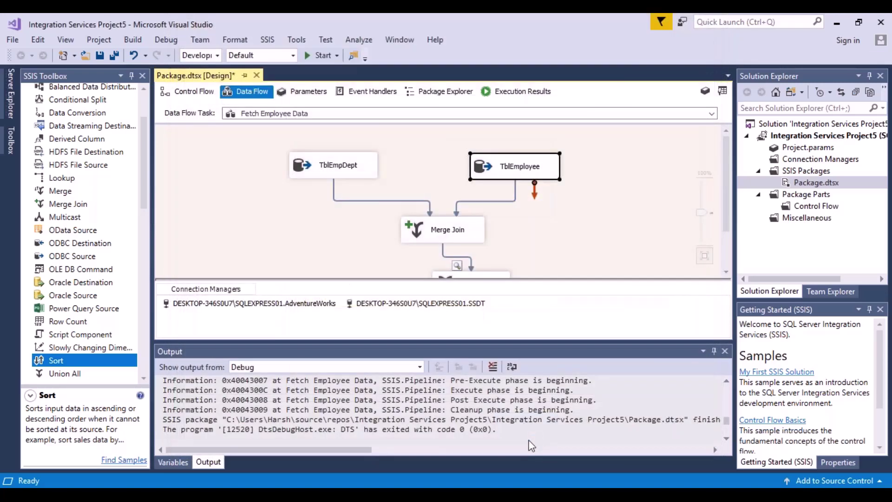
left_click(616, 221)
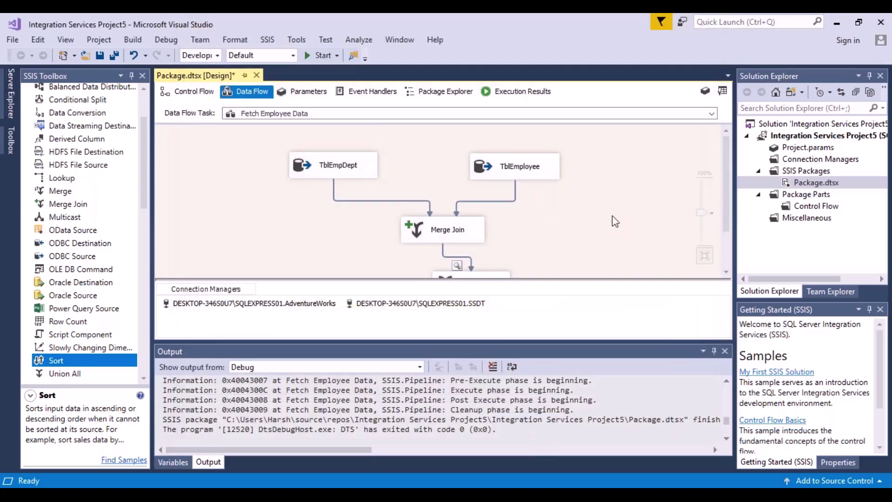
Set the TblEmpDept source's data access mode to SQL command.
double_click(353, 171)
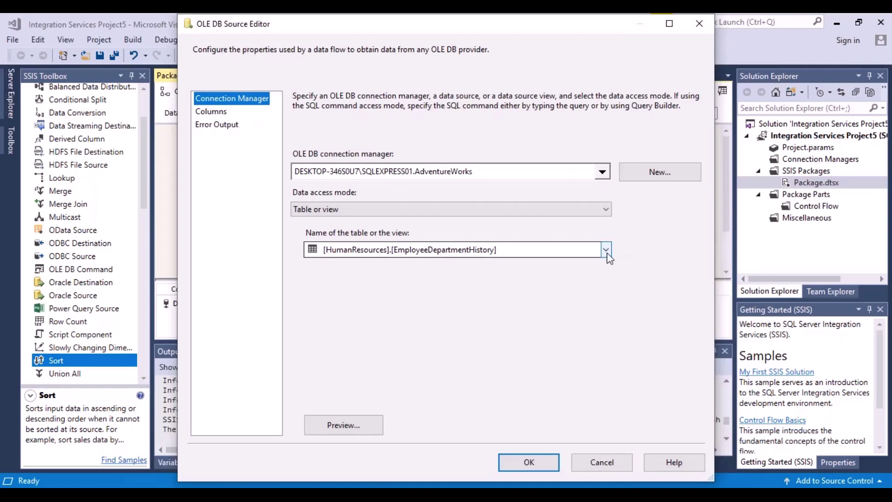
left_click(610, 211)
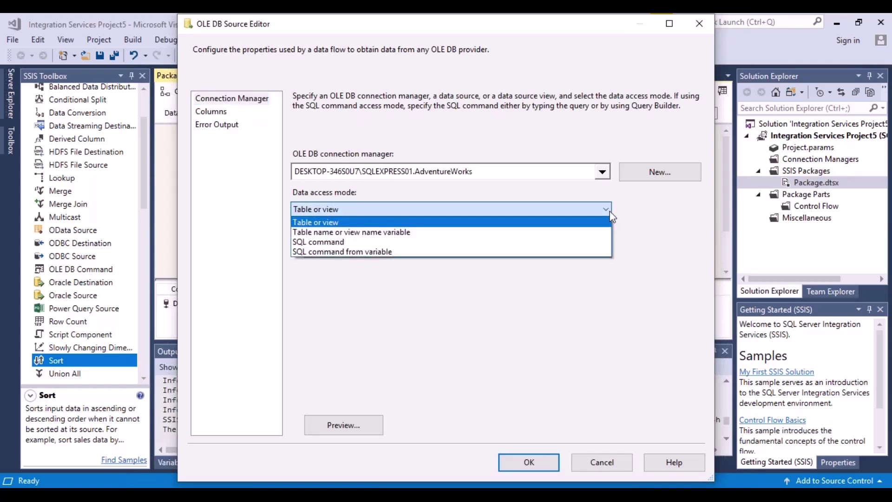
left_click(365, 241)
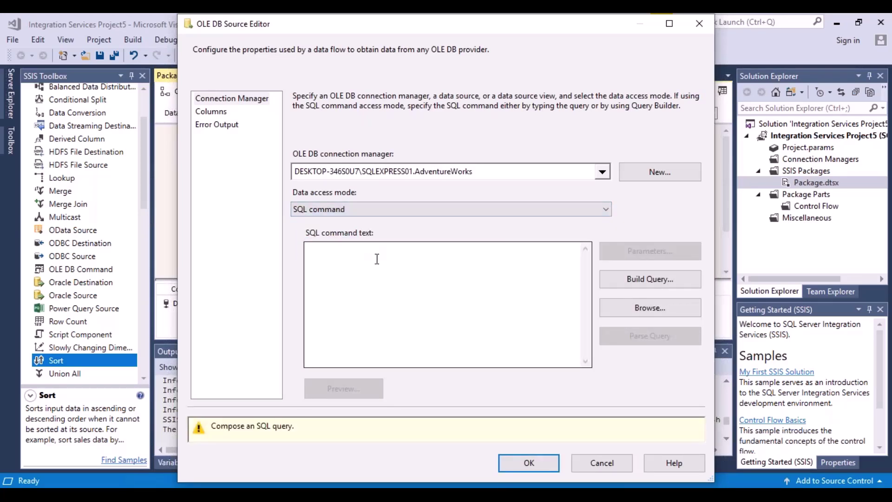
Paste the dbo.HR_Employees query ordered by BusinessEntityID into TblEmpDept's SQL command text as a starting point.
left_click(377, 258)
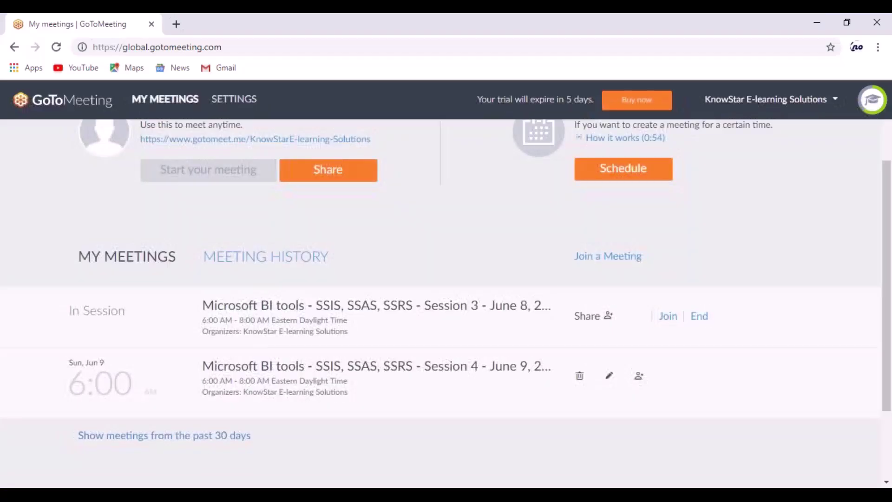
left_click(417, 475)
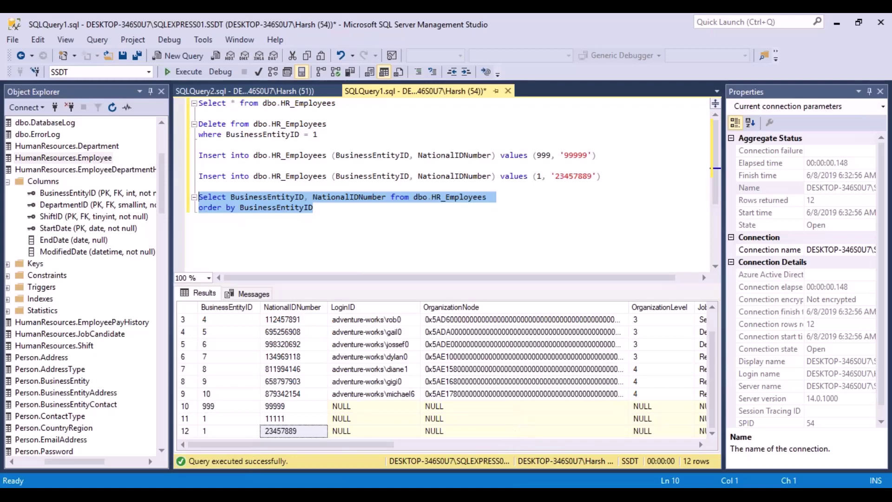
key("alt+Tab")
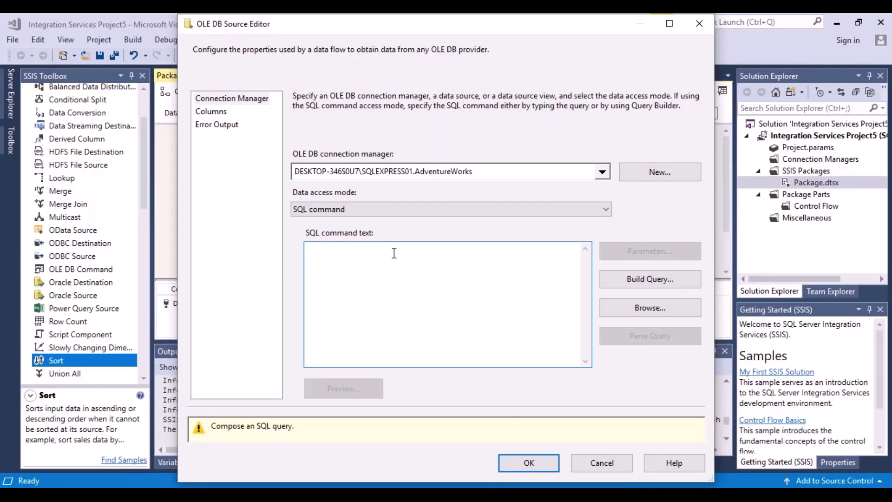
type("Select BusinessEntityID, NationalIDNumber from dbo.HR_Employees order by BusinessEntityID")
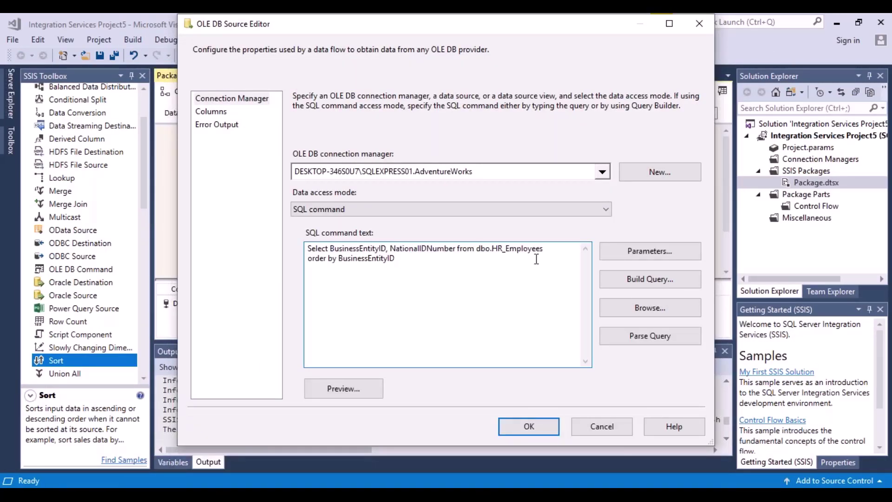
In Management Studio, insert the HumanResources.EmployeeDepartmentHistory table name on its own line below the query and copy it.
left_click_drag(544, 248, 477, 250)
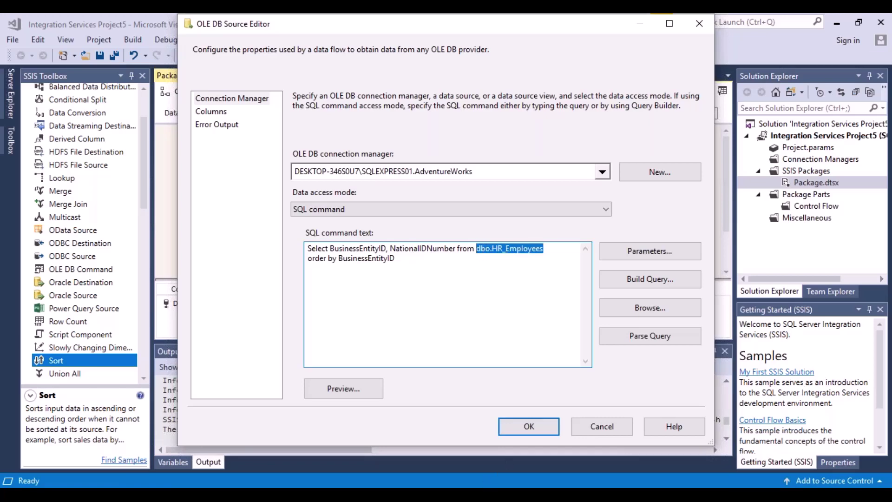
key("alt+Tab")
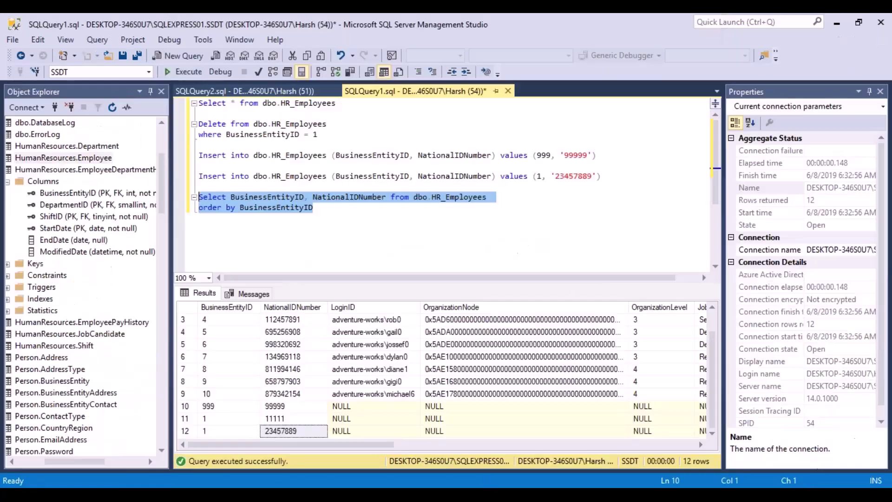
left_click(111, 172)
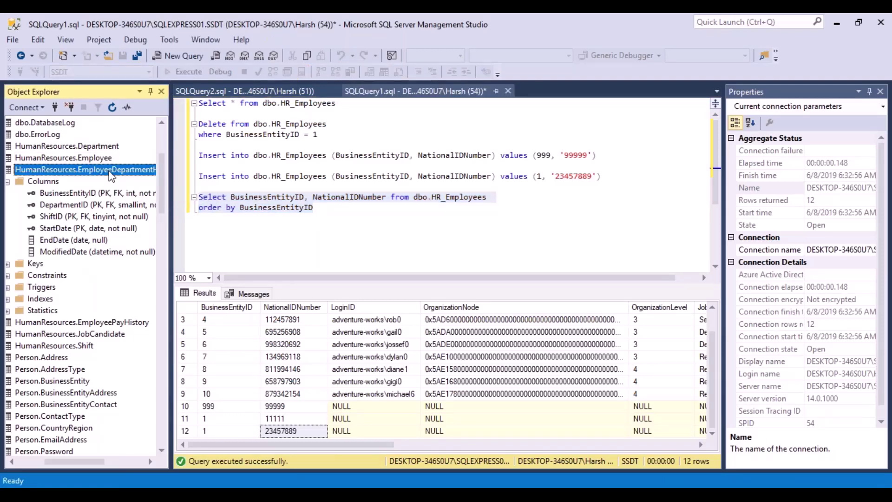
left_click_drag(111, 175, 331, 228)
left_click(314, 207)
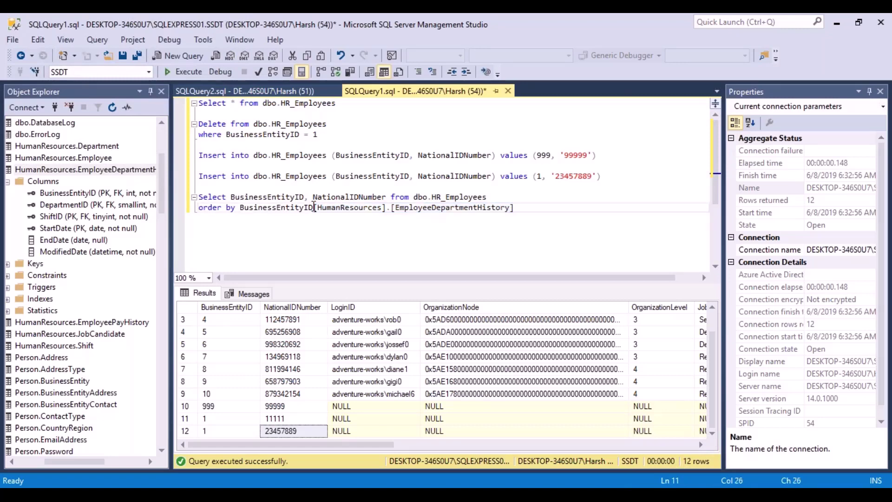
key("Return")
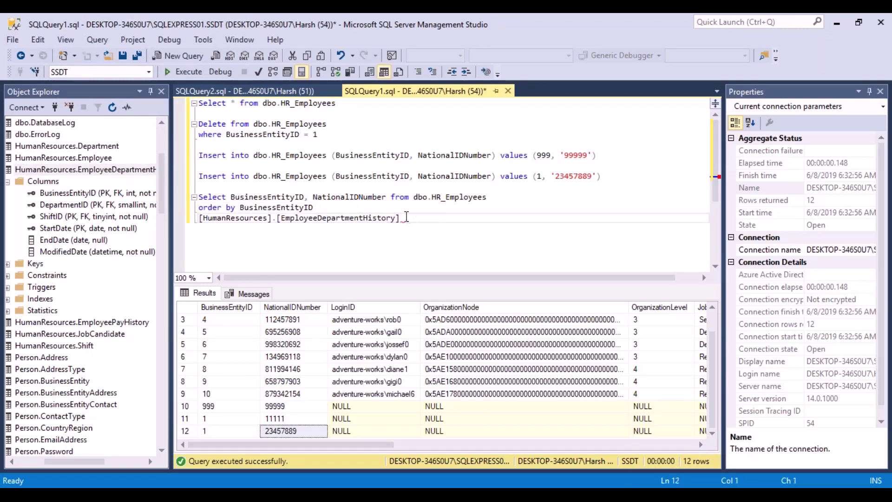
left_click_drag(404, 218, 205, 220)
key("ctrl+c")
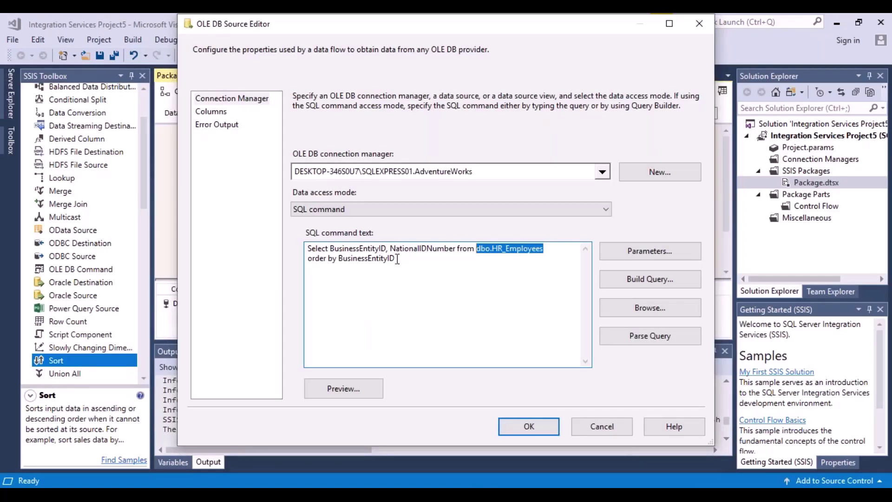
Paste the table name over the order by column in TblEmpDept's SQL command and strip its brackets, leaving HumanResources.EmployeeDepartmentHistory.
left_click_drag(398, 259, 342, 263)
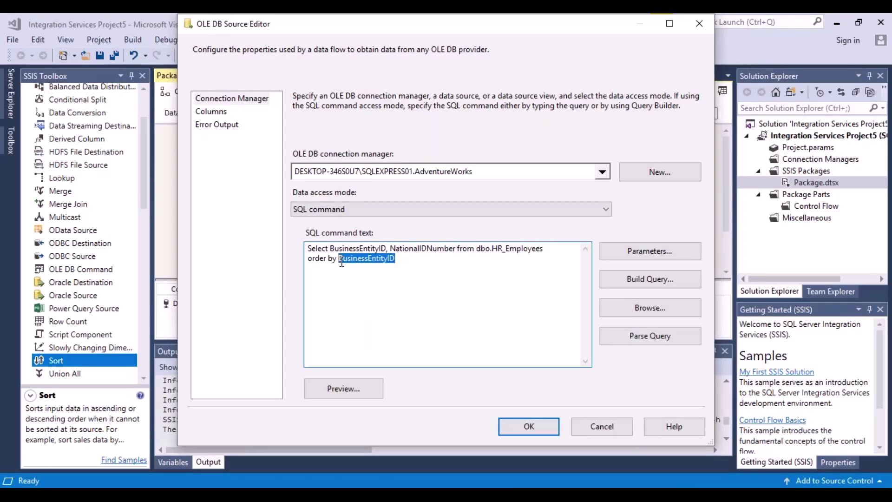
key("ctrl+v")
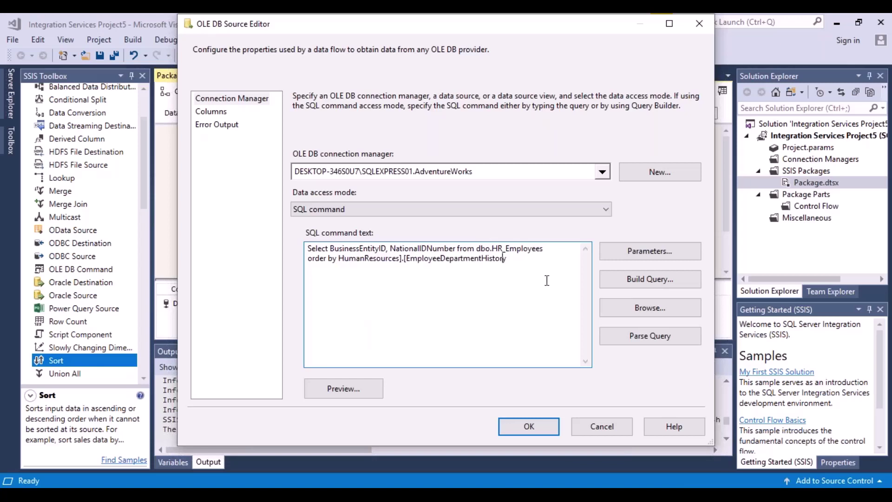
key("Left")
key("Left")
key("BackSpace")
key("BackSpace")
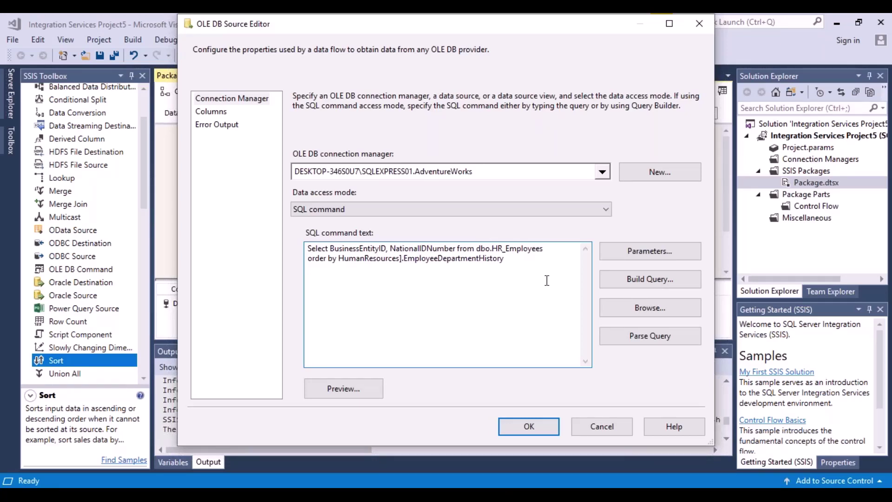
key("BackSpace")
type(".")
left_click(478, 282)
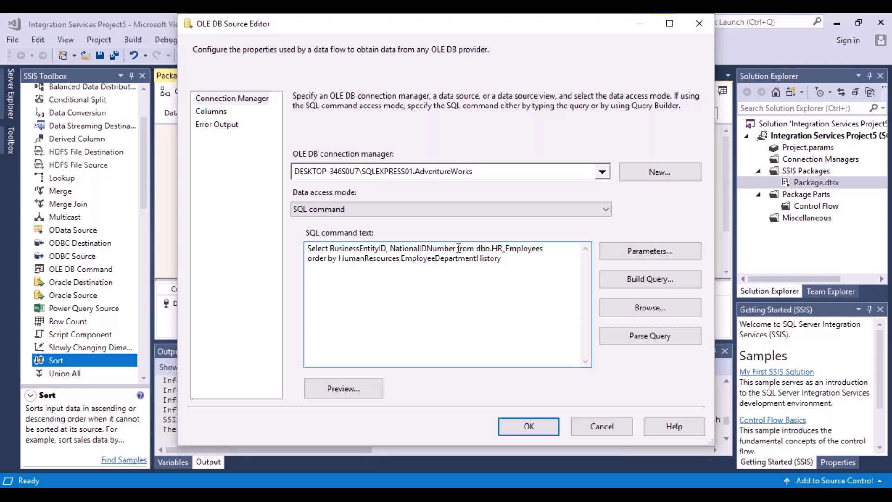
Remove NationalIDNumber from TblEmpDept's select list and replace dbo.HR_Employees with HumanResources.EmployeeDepartmentHistory in the from clause.
left_click_drag(458, 250, 388, 254)
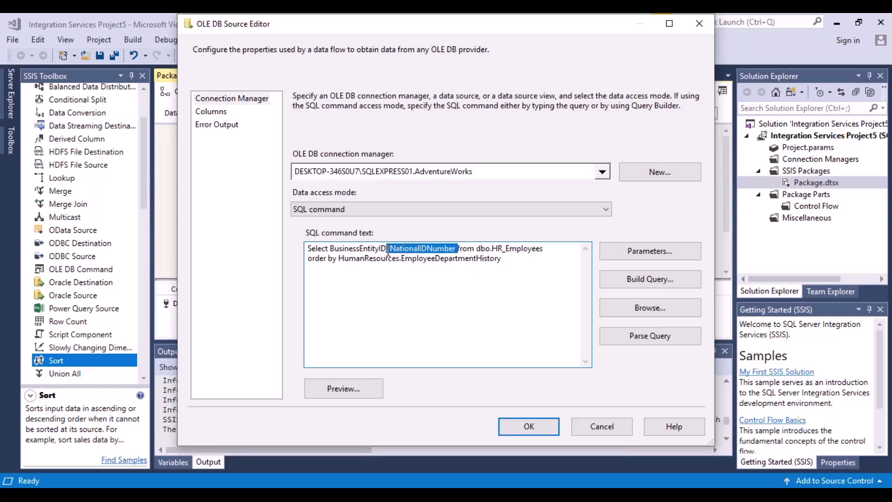
key("Delete")
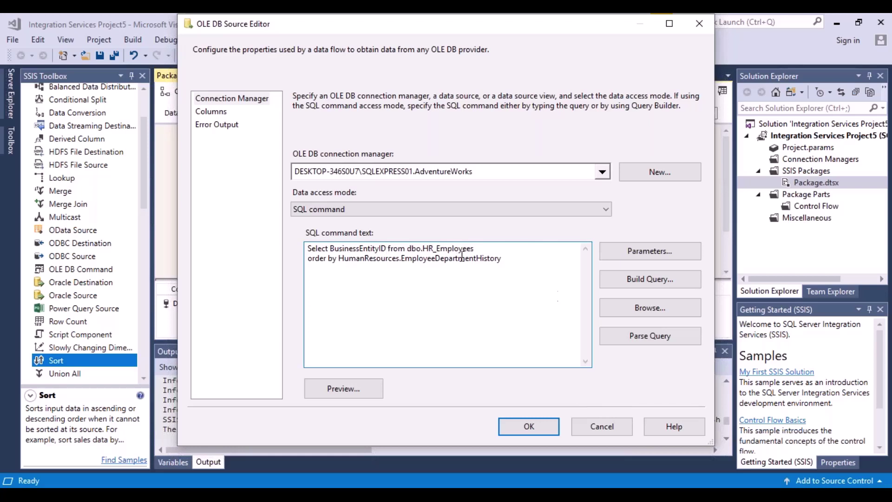
left_click_drag(508, 262, 341, 257)
key("ctrl+c")
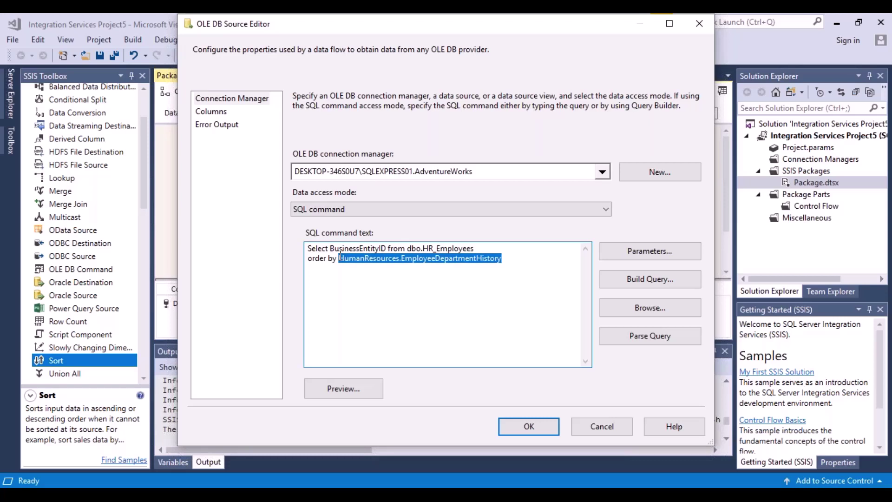
left_click_drag(476, 249, 408, 250)
key("ctrl+v")
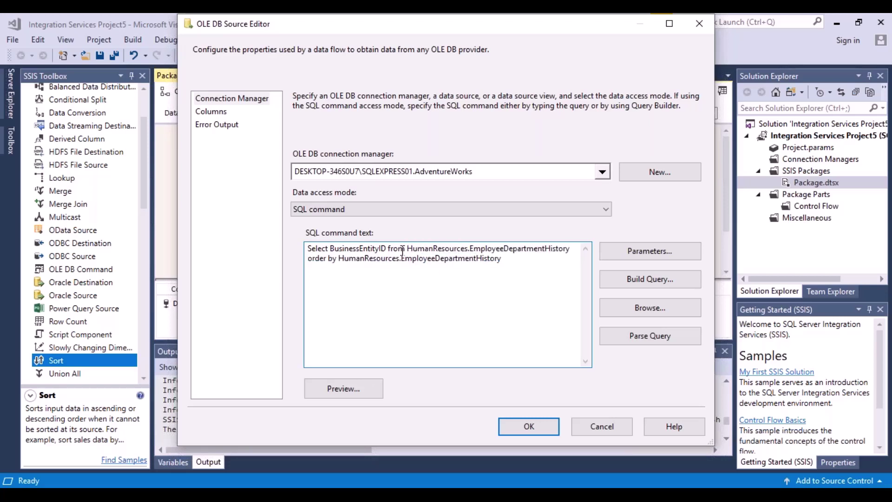
Set the TblEmpDept query's order by column to BusinessEntityID, then check the column mapping and confirm the source settings.
left_click_drag(387, 249, 332, 249)
key("ctrl+c")
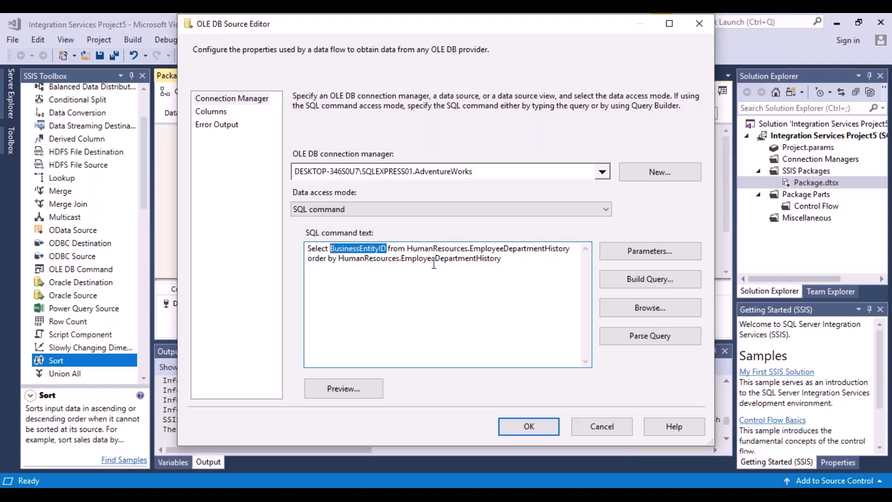
left_click_drag(507, 258, 341, 261)
key("ctrl+v")
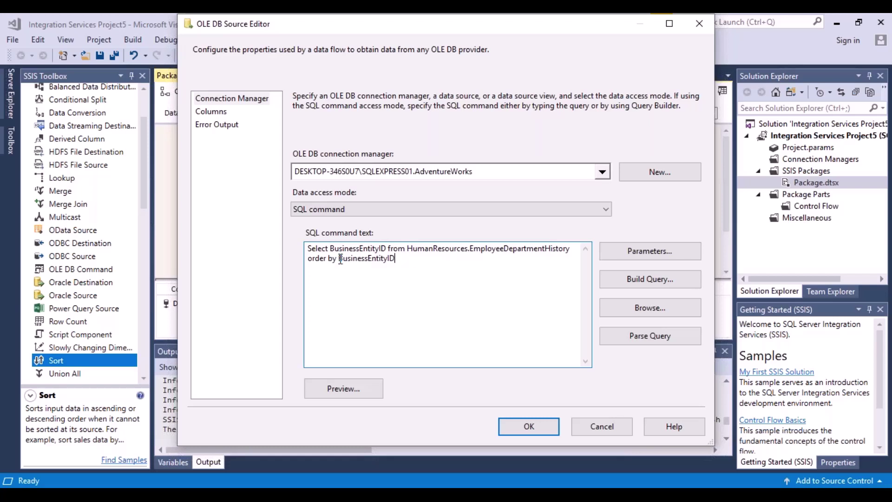
left_click(223, 114)
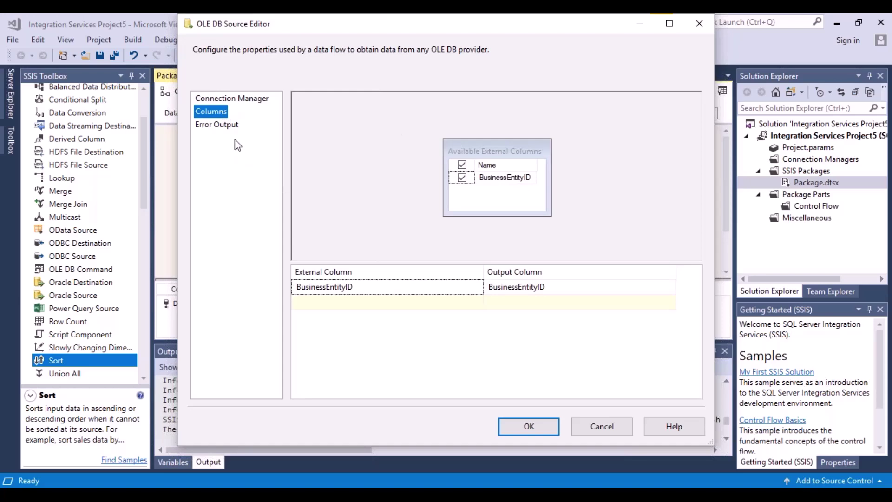
left_click(540, 433)
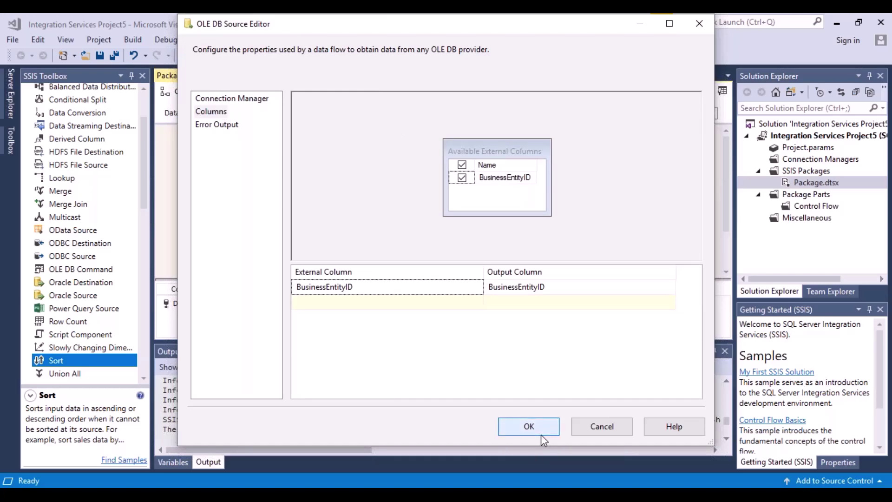
Review the Merge Join's join type and keys and the Union All's column mappings, confirming both without changes.
double_click(457, 232)
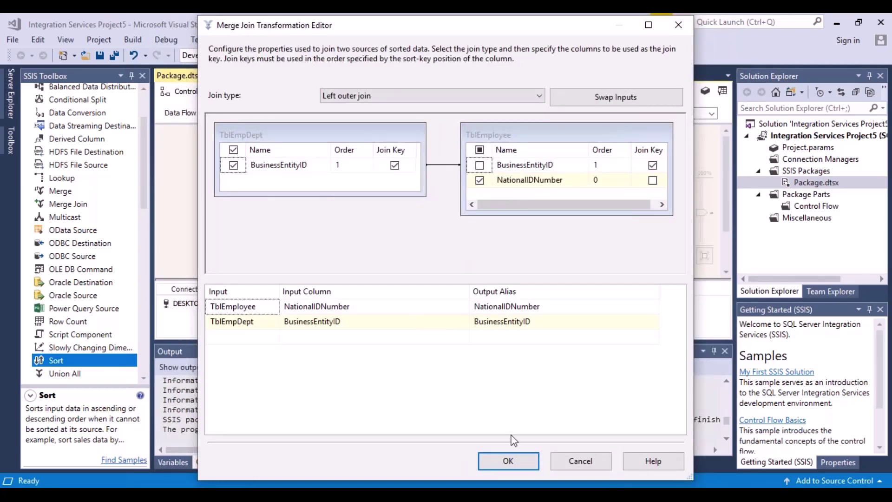
left_click(508, 461)
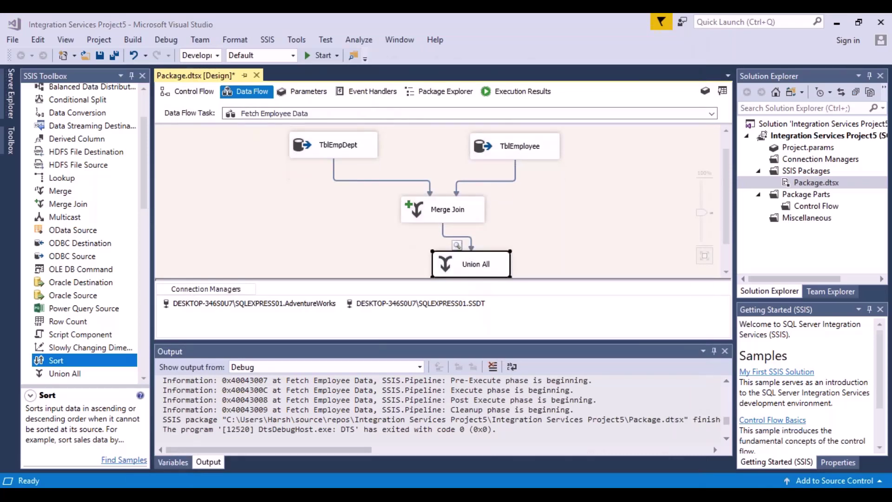
double_click(471, 264)
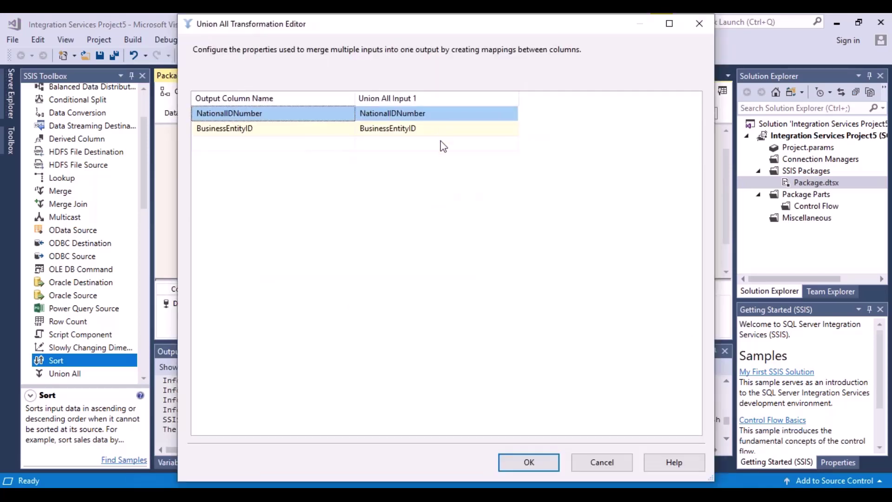
left_click(530, 463)
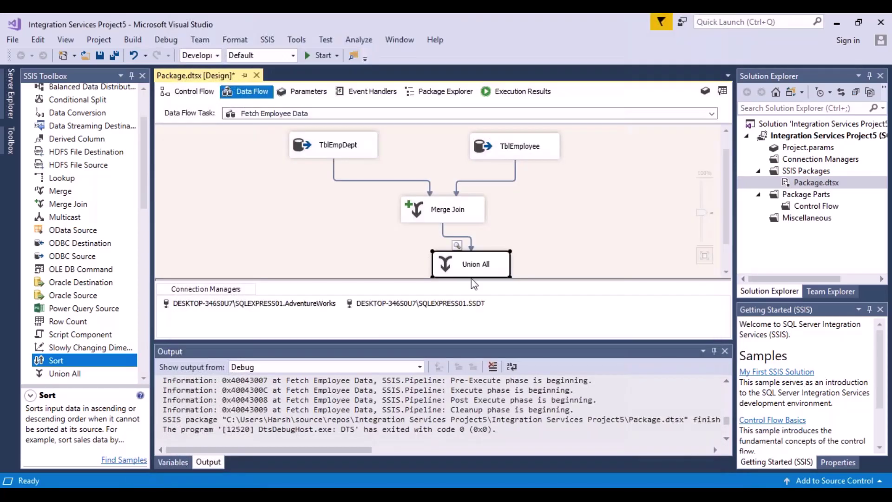
Check which columns the data viewer displays on the path between Merge Join and Union All.
right_click(460, 245)
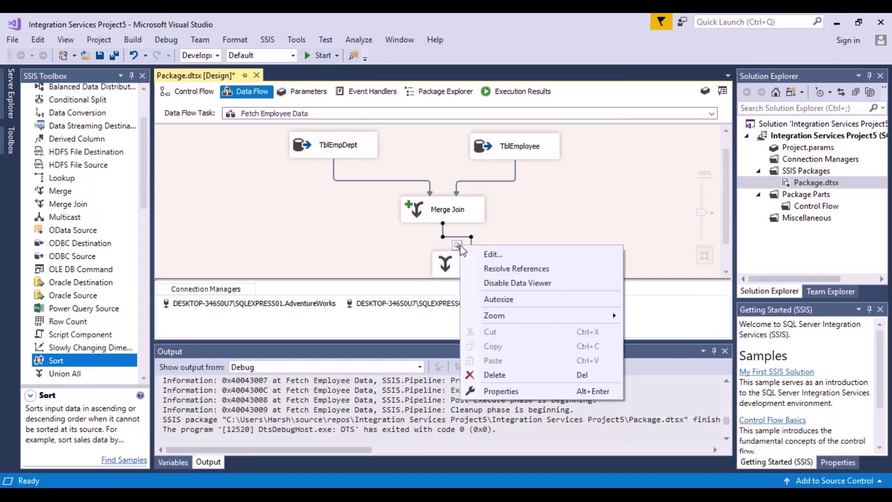
left_click(491, 255)
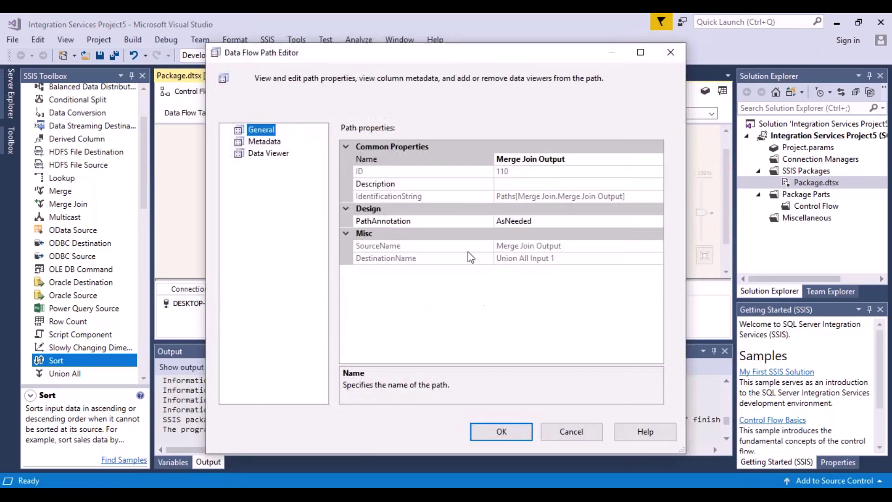
left_click(269, 155)
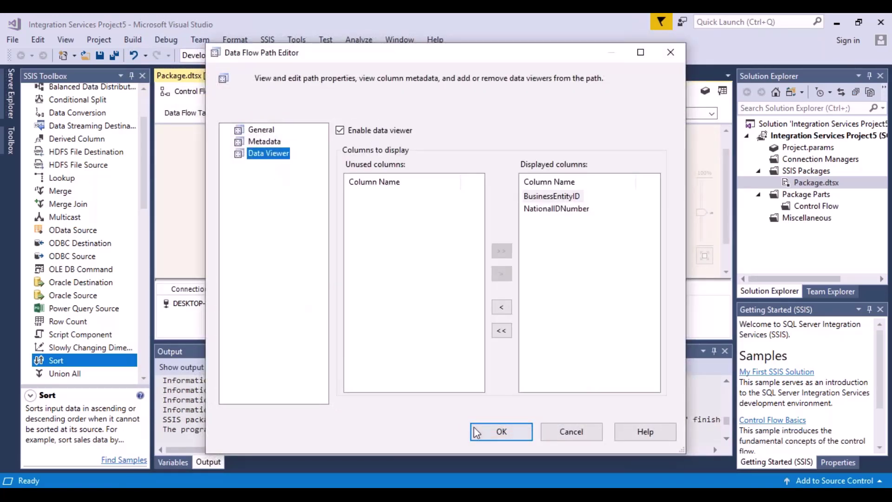
left_click(491, 433)
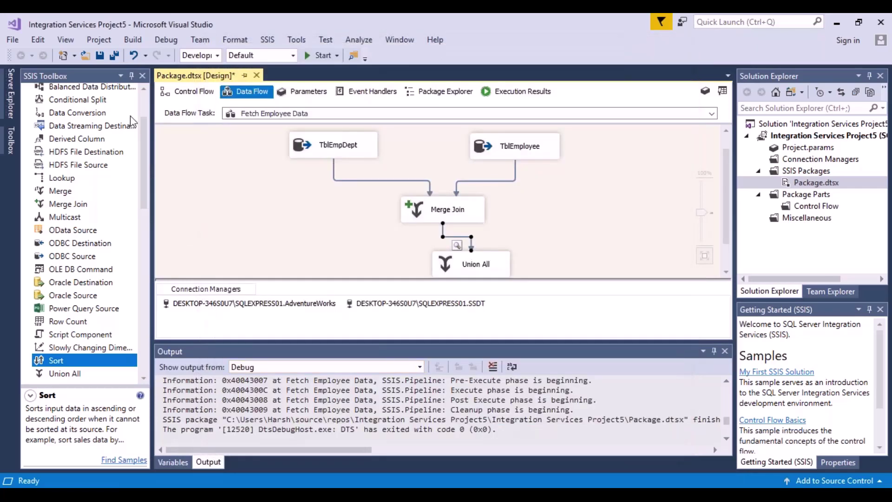
Save the package and run it in debug mode to view the merge join output.
left_click(101, 55)
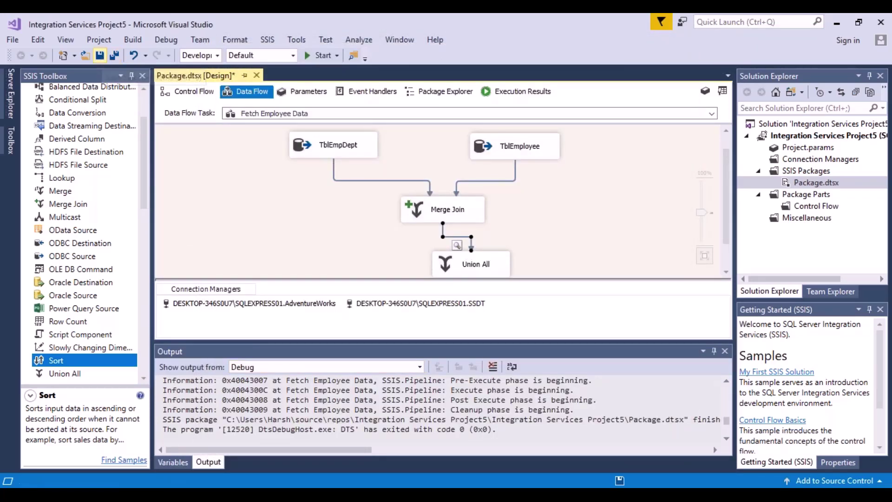
left_click(320, 61)
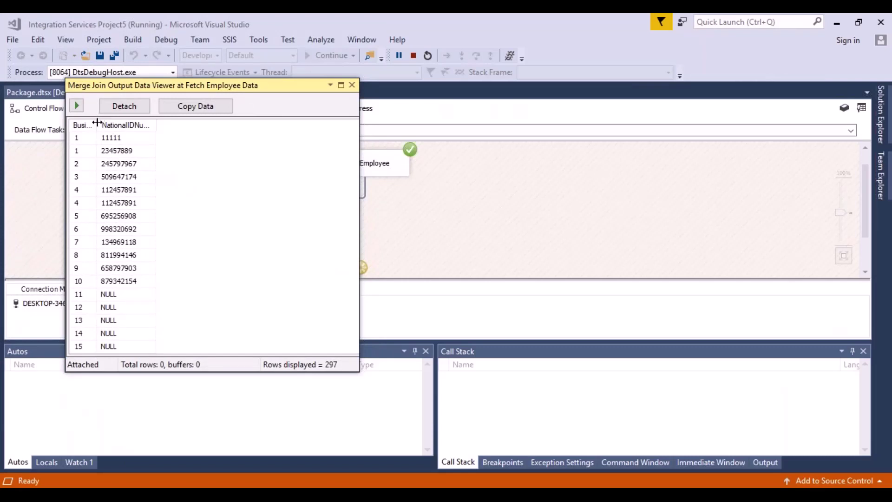
Widen the BusinessEntityID and NationalIDNumber columns in the data viewer and inspect the two output rows for BusinessEntityID 1.
left_click_drag(97, 124, 190, 124)
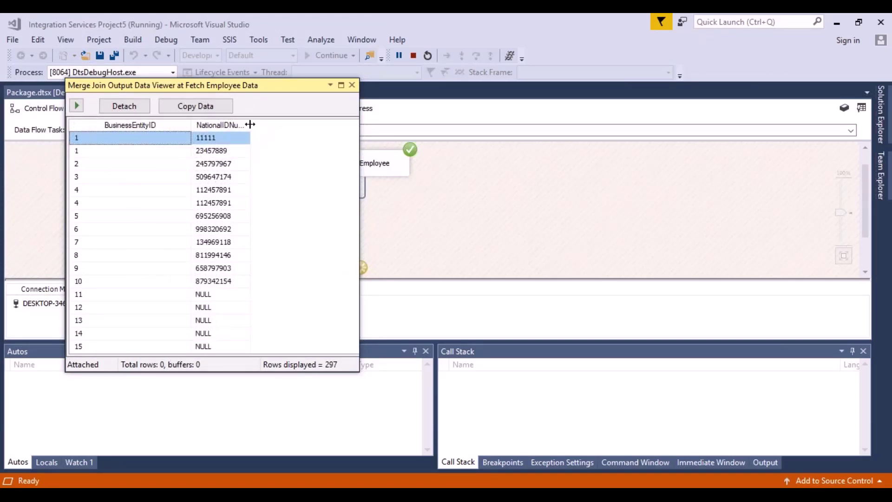
left_click_drag(250, 125, 314, 147)
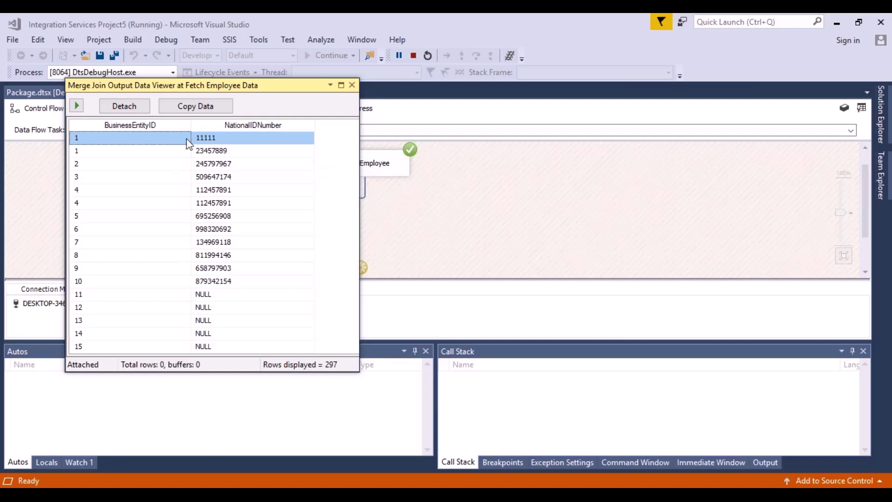
left_click(135, 155)
left_click(233, 139)
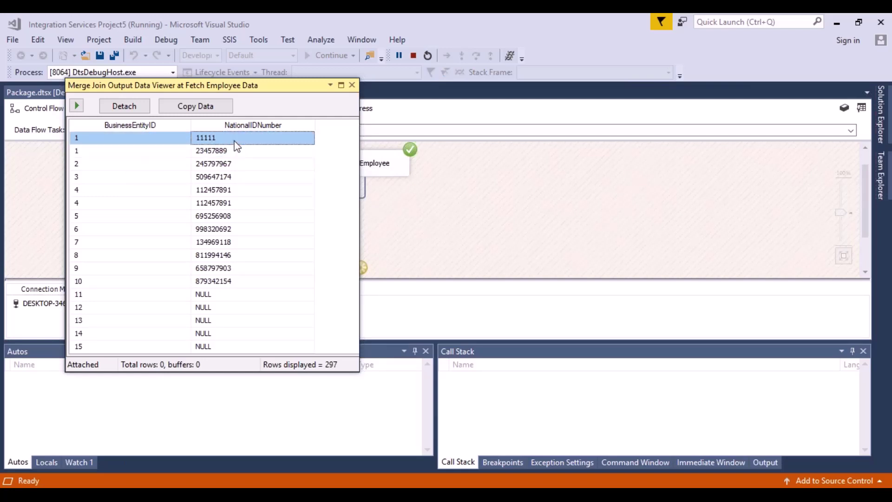
left_click(238, 155)
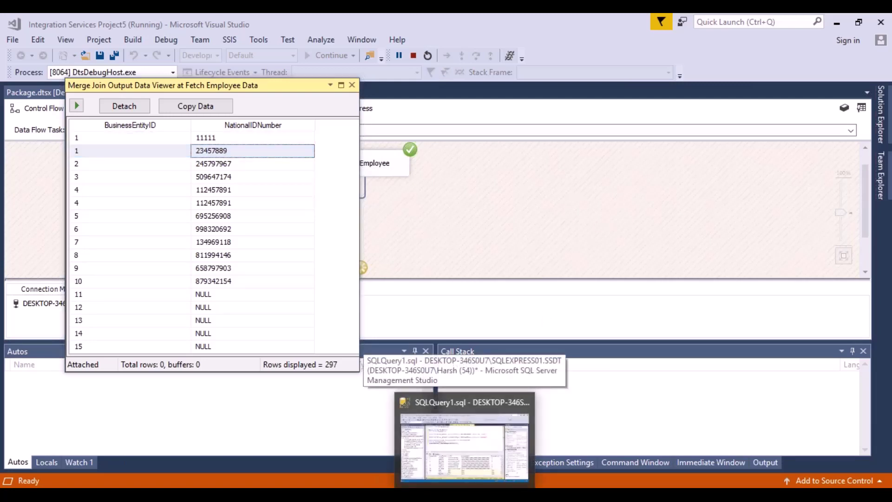
Switch to SQL Server Management Studio and check the two BusinessEntityID 1 rows in the HR_Employees query results.
left_click(464, 439)
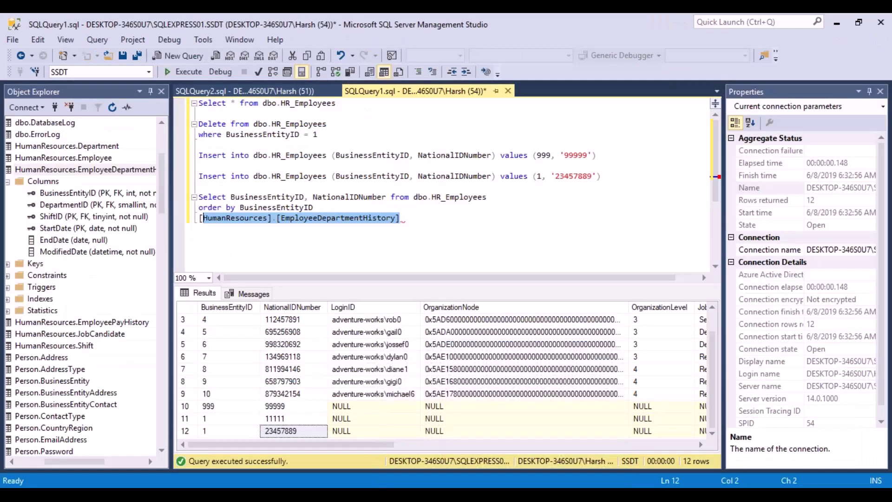
left_click(185, 418)
left_click(184, 431)
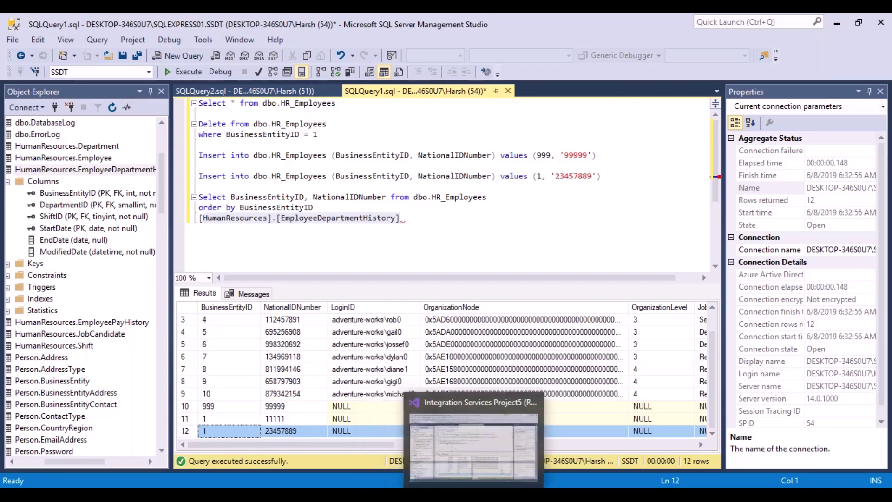
Return to the running package in Visual Studio, close the merge join data viewer, and switch the package back to design mode.
mouse_move(496, 494)
left_click(496, 446)
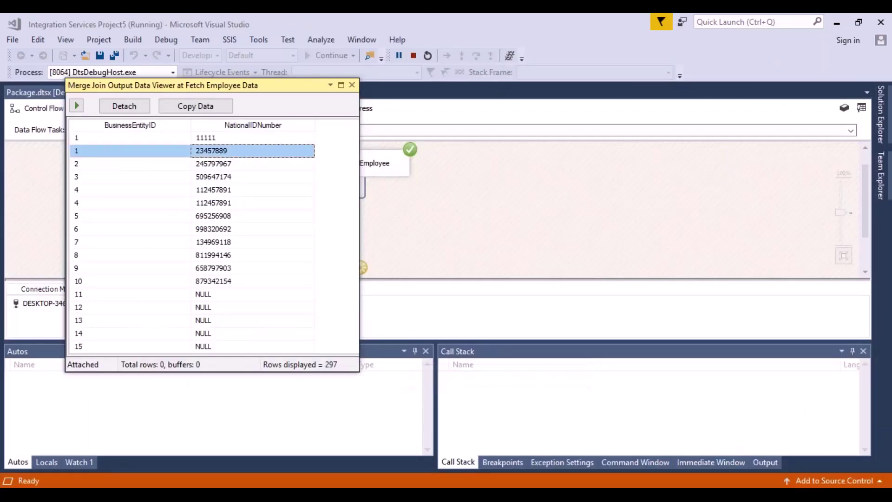
left_click(351, 85)
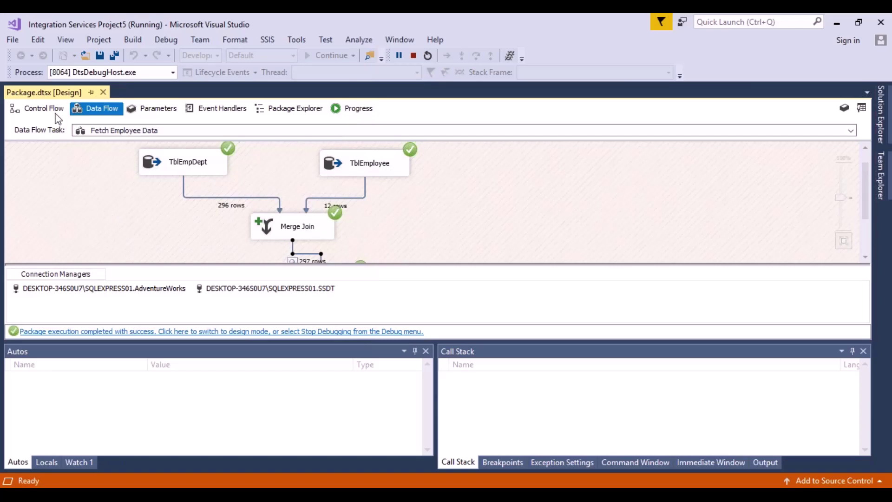
left_click(213, 331)
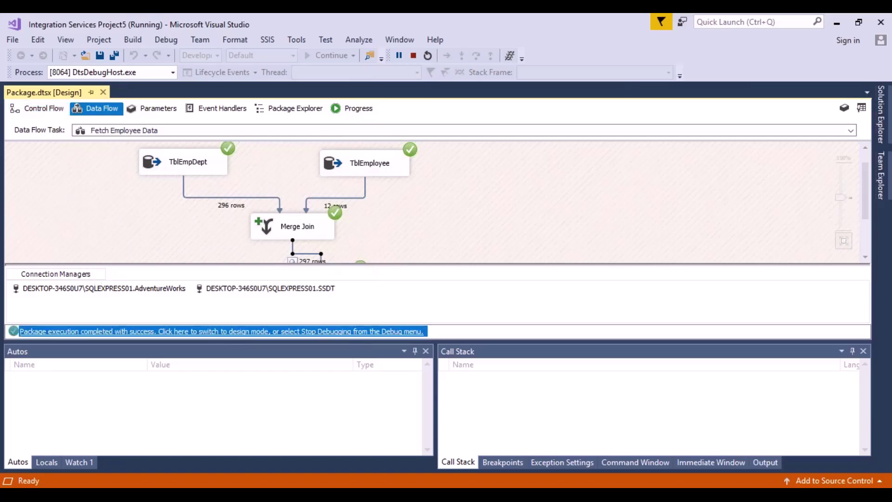